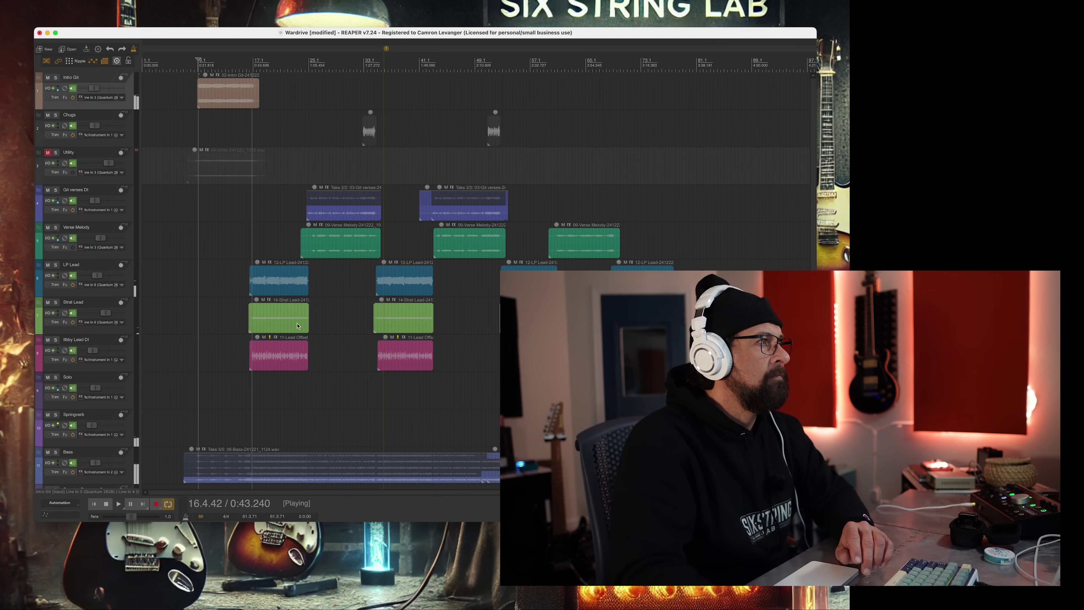
# Stop playback, record a take on the Utility track from about bar 7, and save all recorded files.
pyautogui.press('space')
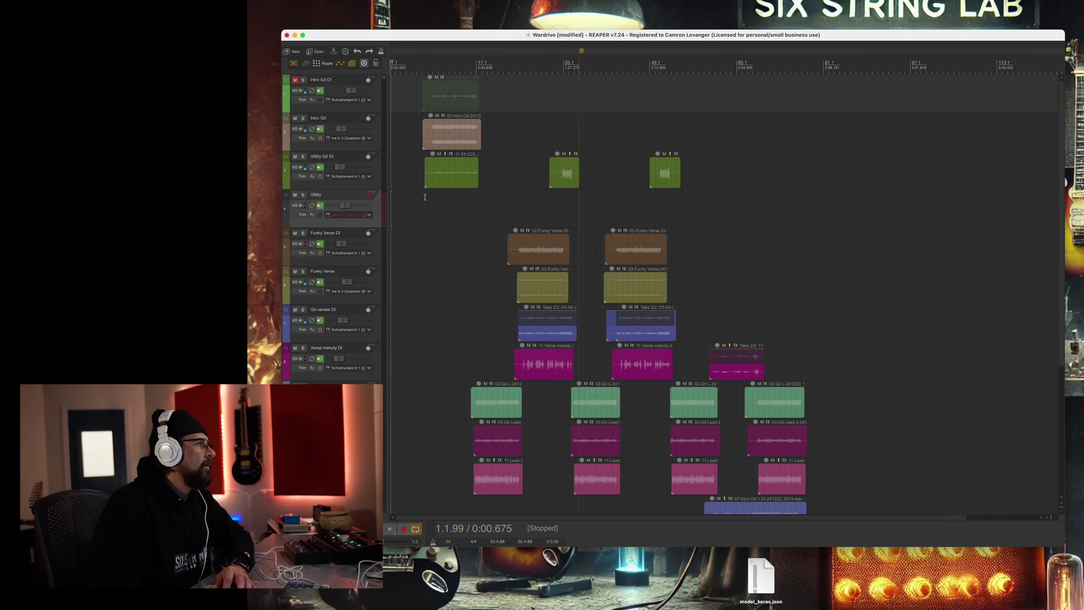
pyautogui.click(424, 195)
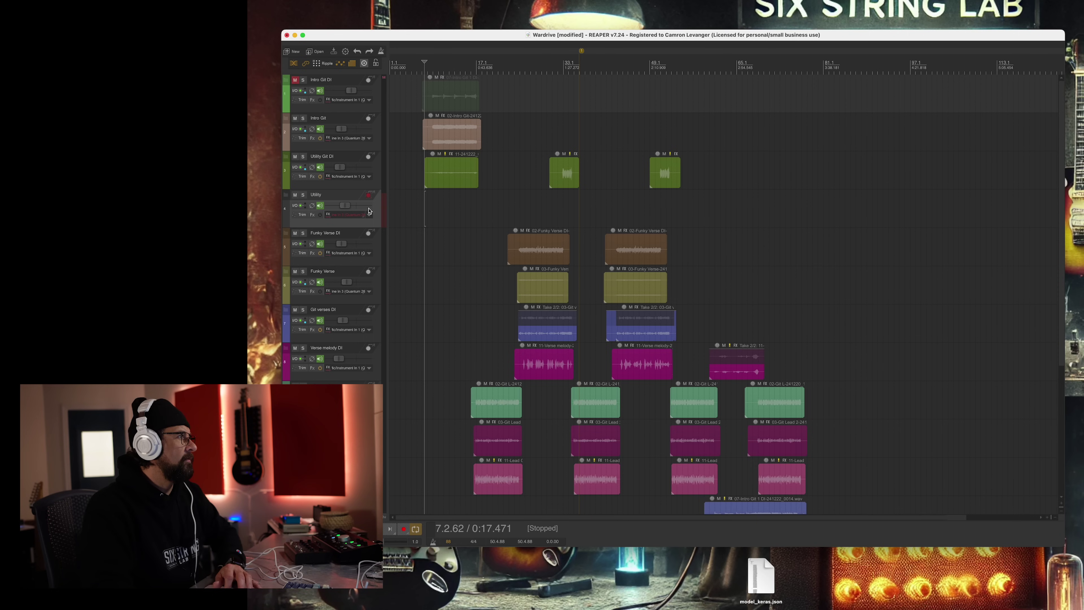
pyautogui.moveTo(349, 172)
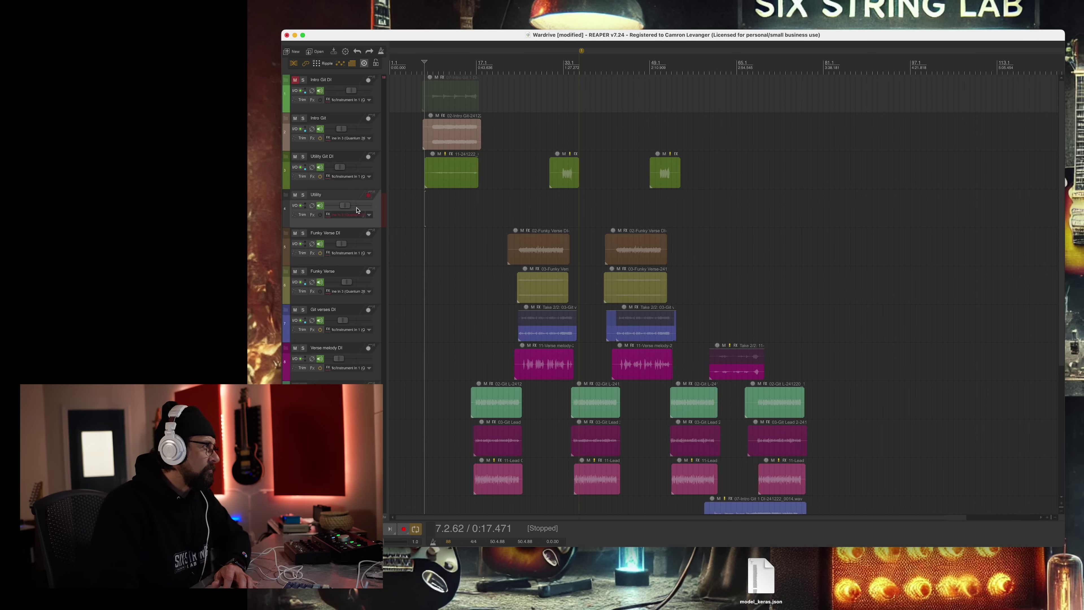
pyautogui.moveTo(358, 208)
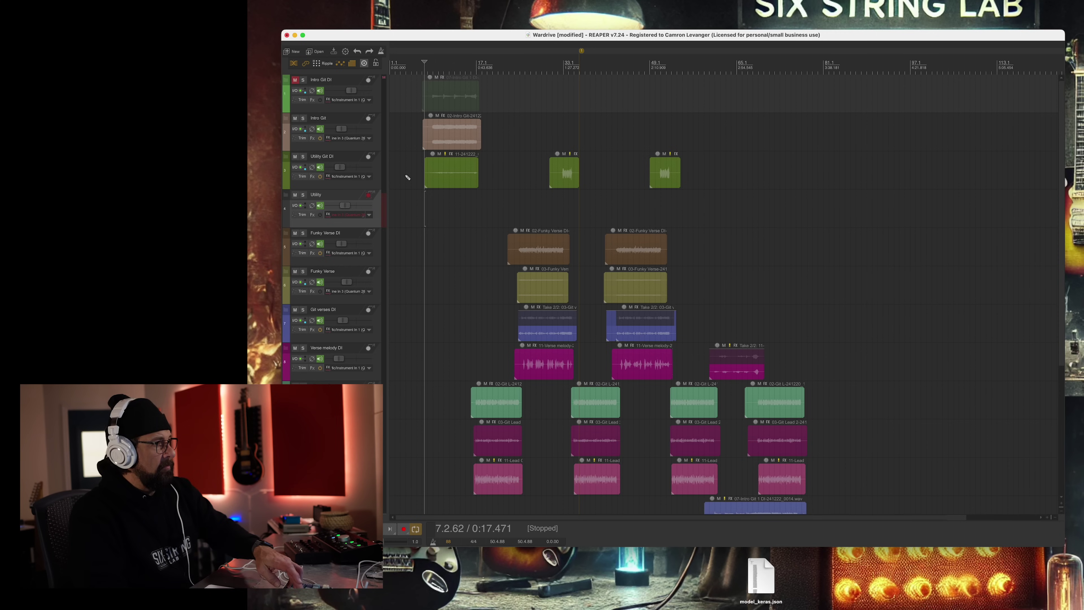
pyautogui.hotkey('ctrl', 'r')
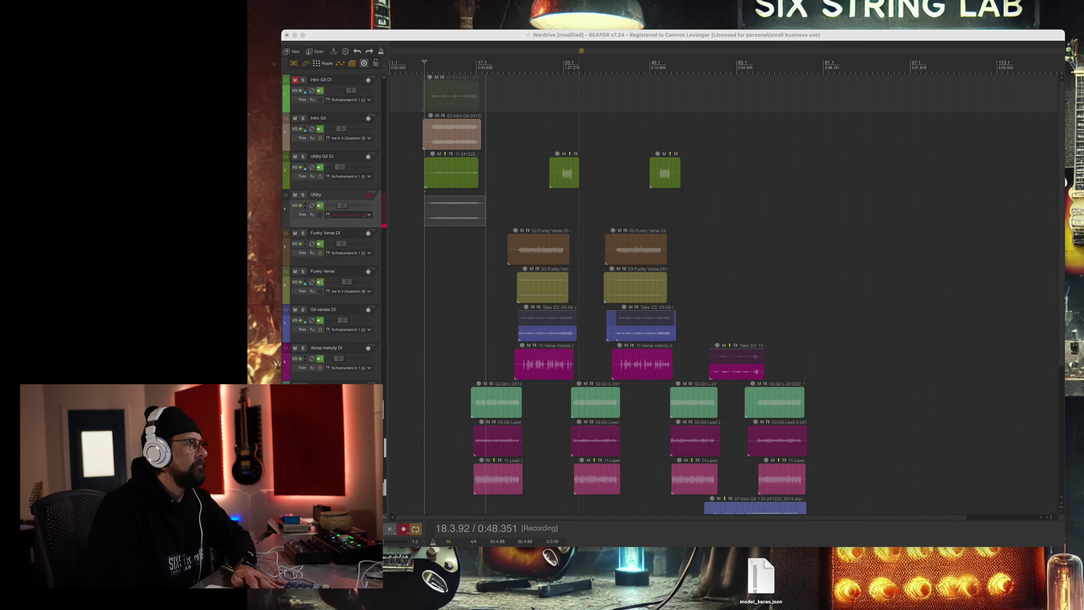
pyautogui.press('space')
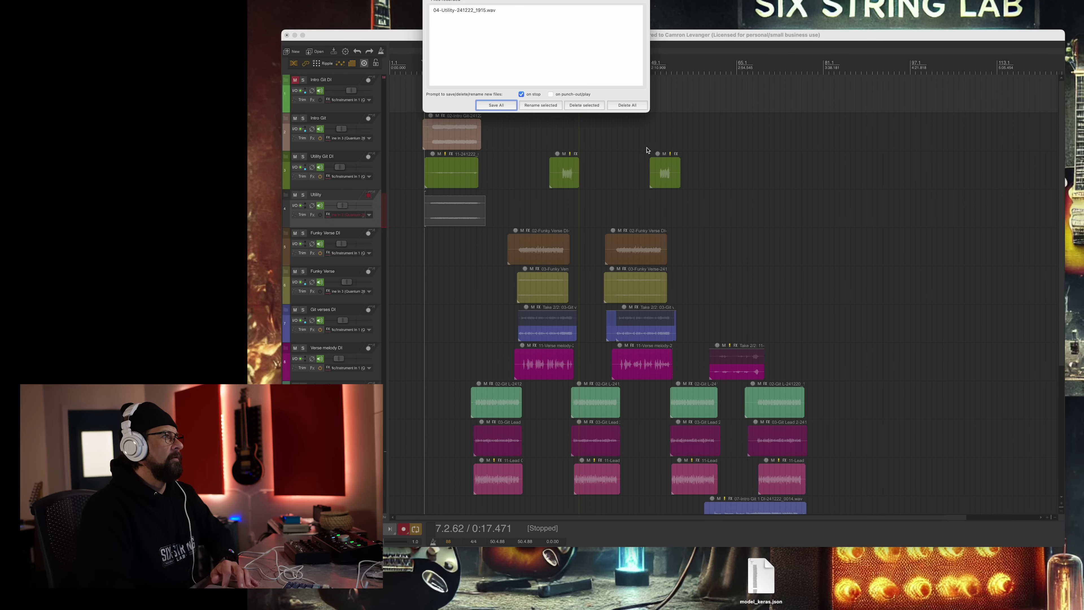
pyautogui.click(496, 105)
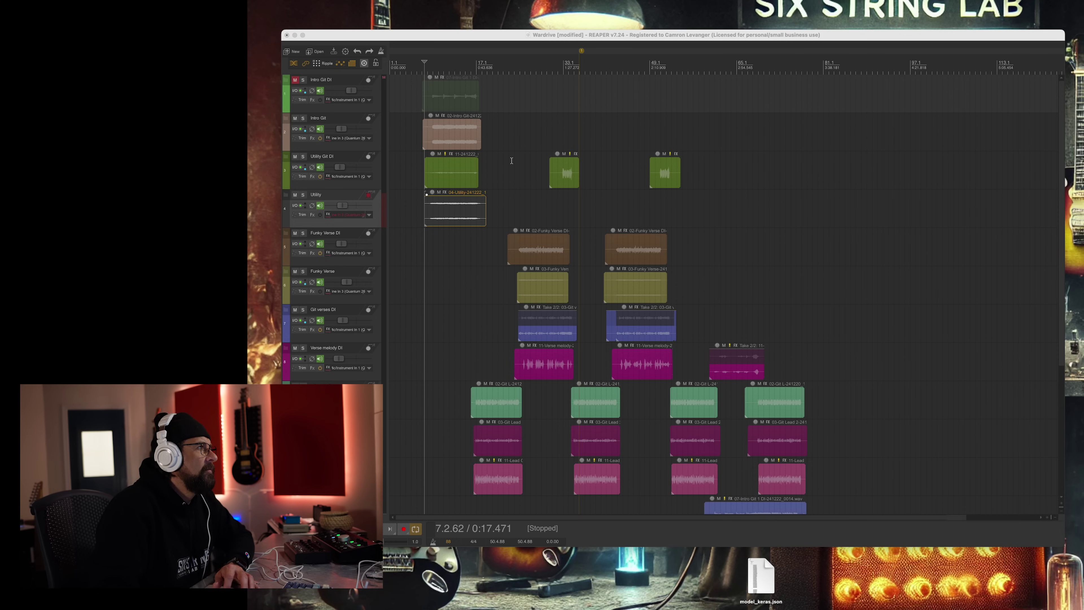
# Place the edit cursor just before bar 25 at the verse start, solo the Funky Verse DI track, and play it.
pyautogui.click(514, 72)
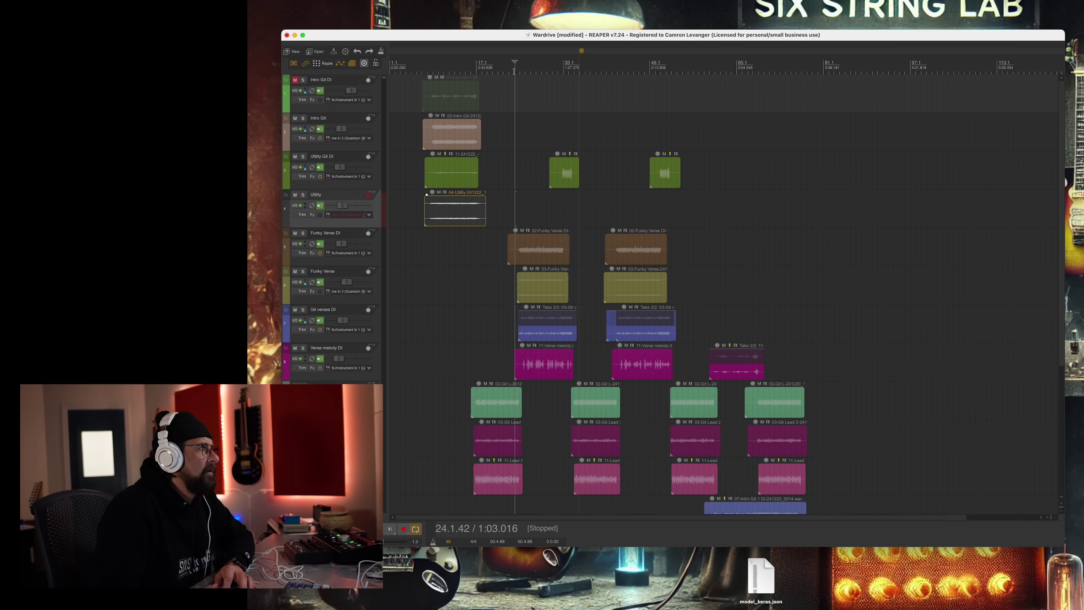
pyautogui.click(520, 71)
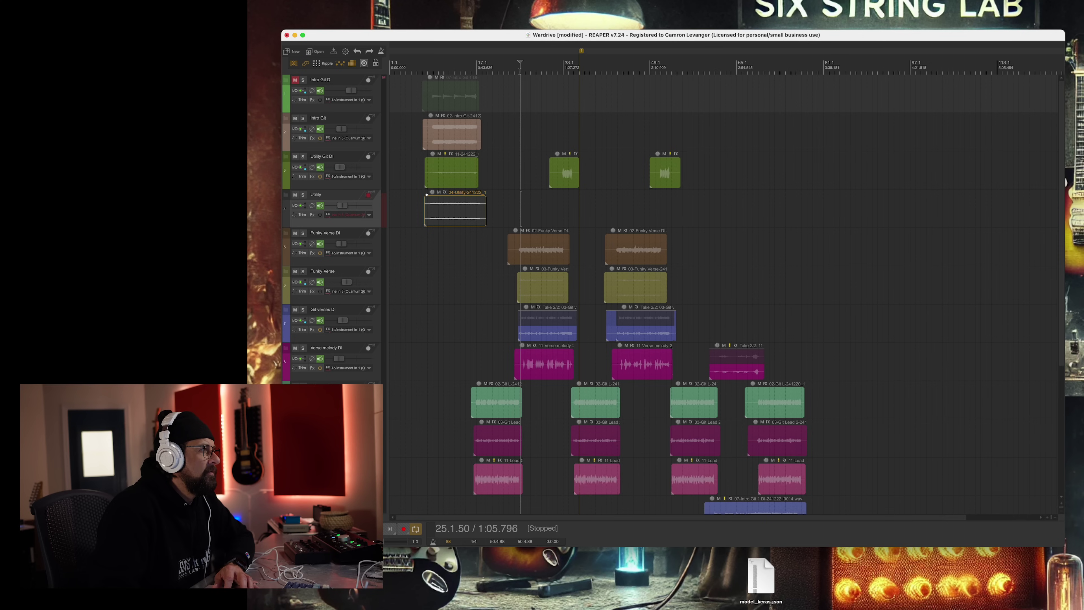
pyautogui.click(517, 72)
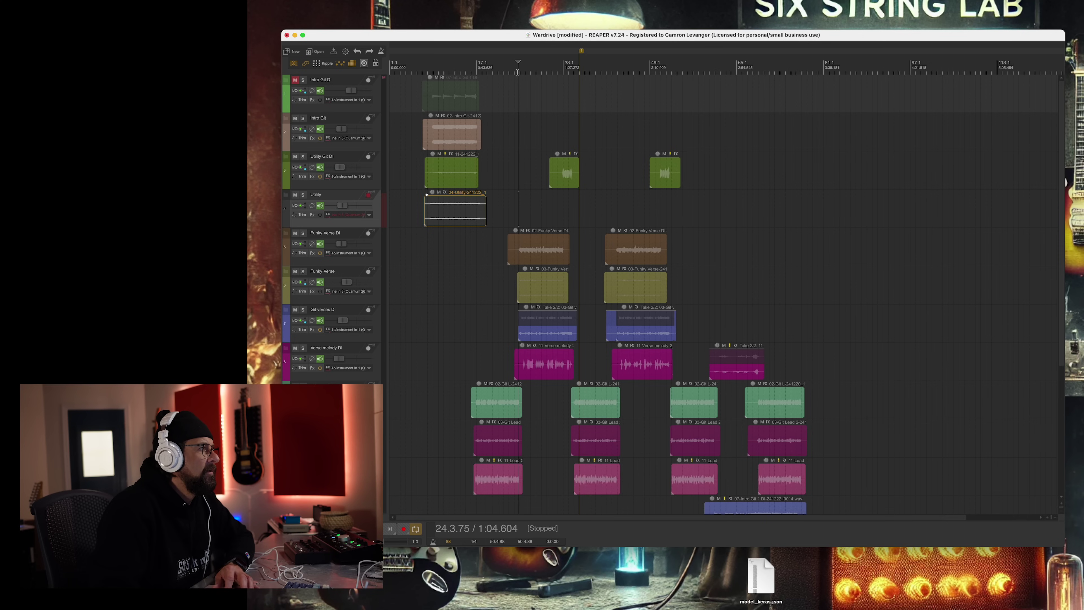
pyautogui.click(303, 235)
pyautogui.press('space')
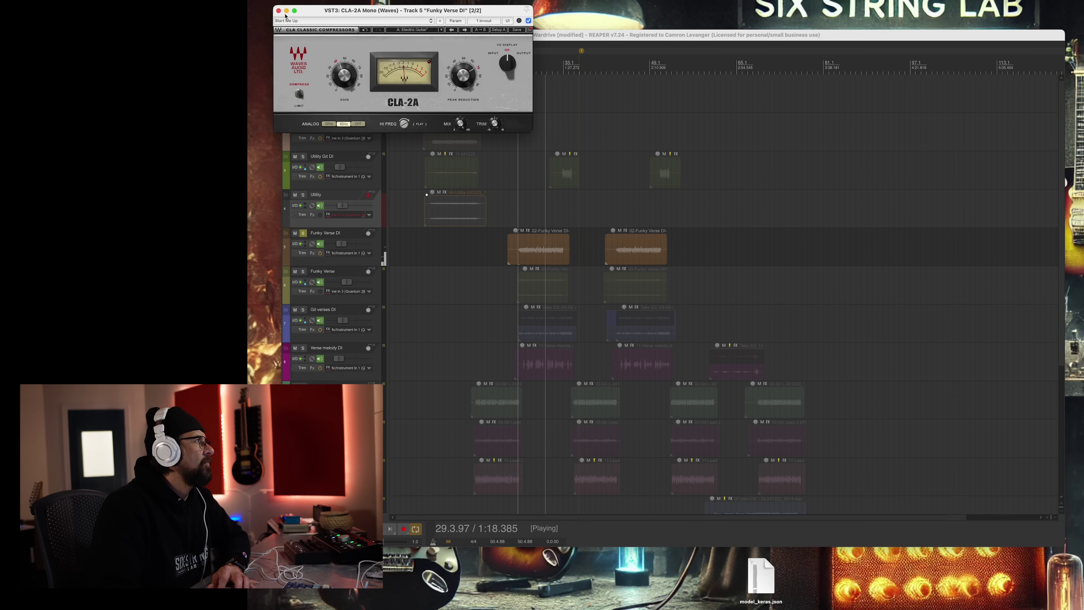
# Bypass the CLA-2A compressor on the Funky Verse DI track, close its window, and replay the soloed verse.
pyautogui.click(527, 21)
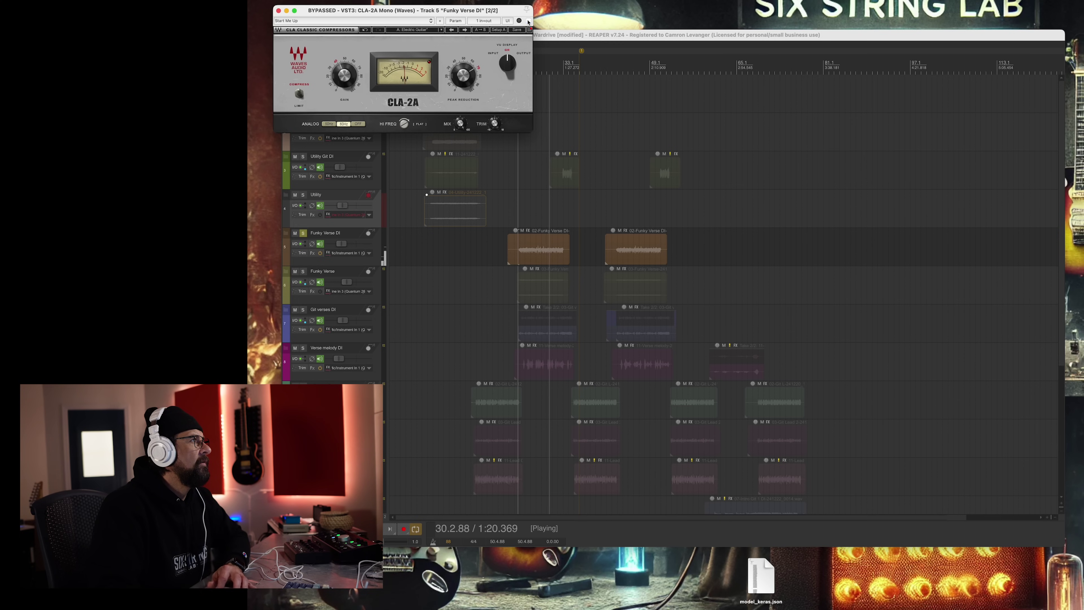
pyautogui.click(278, 10)
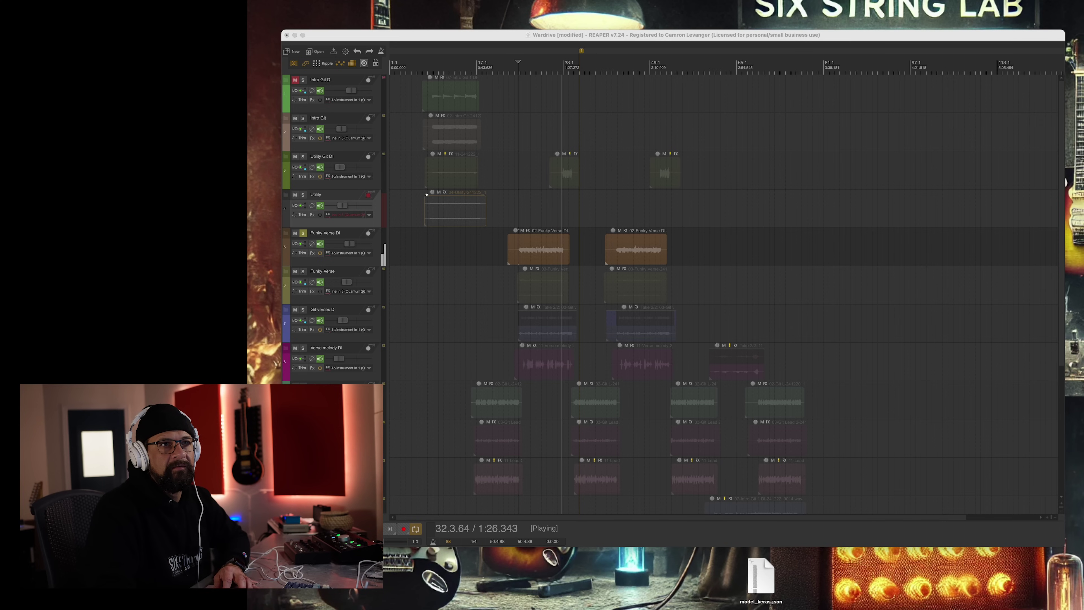
pyautogui.press('space')
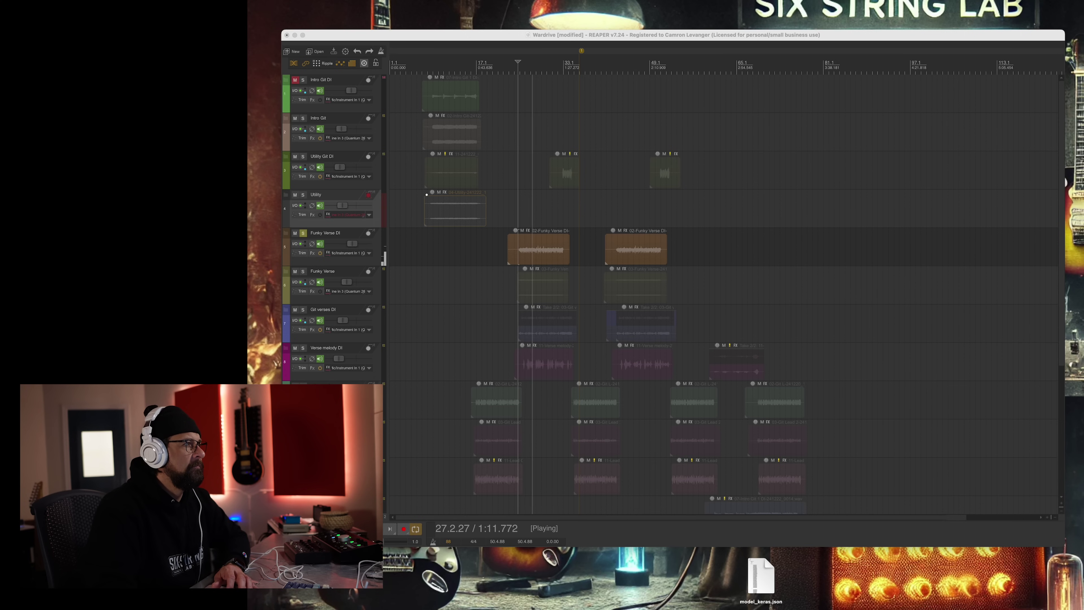
pyautogui.press('space')
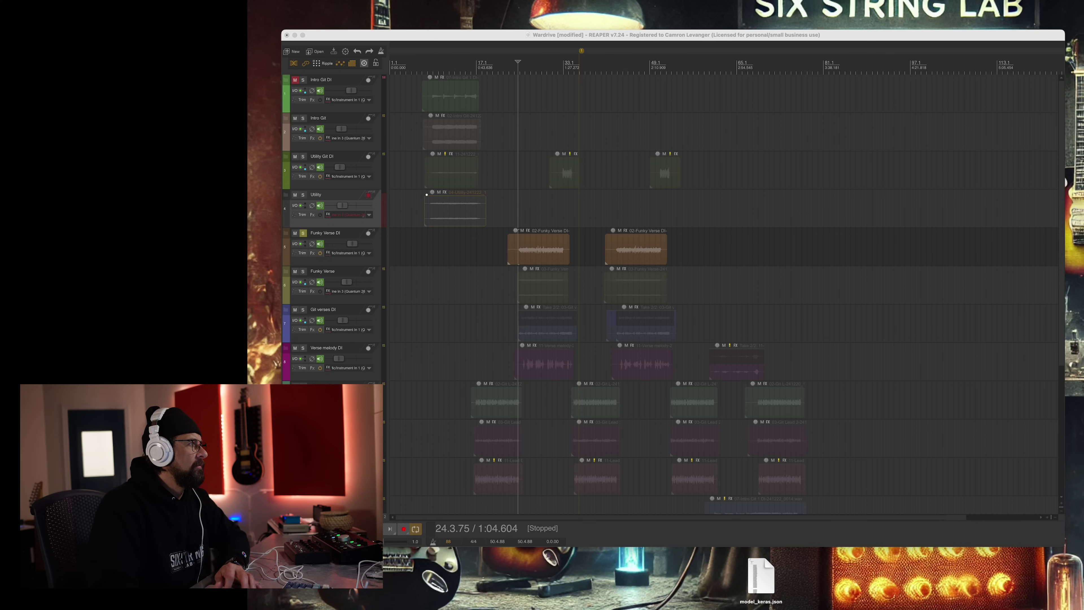
# Switch the solo to the Funky Verse track, add Funky Verse DI to the solo, and play both together.
pyautogui.click(302, 232)
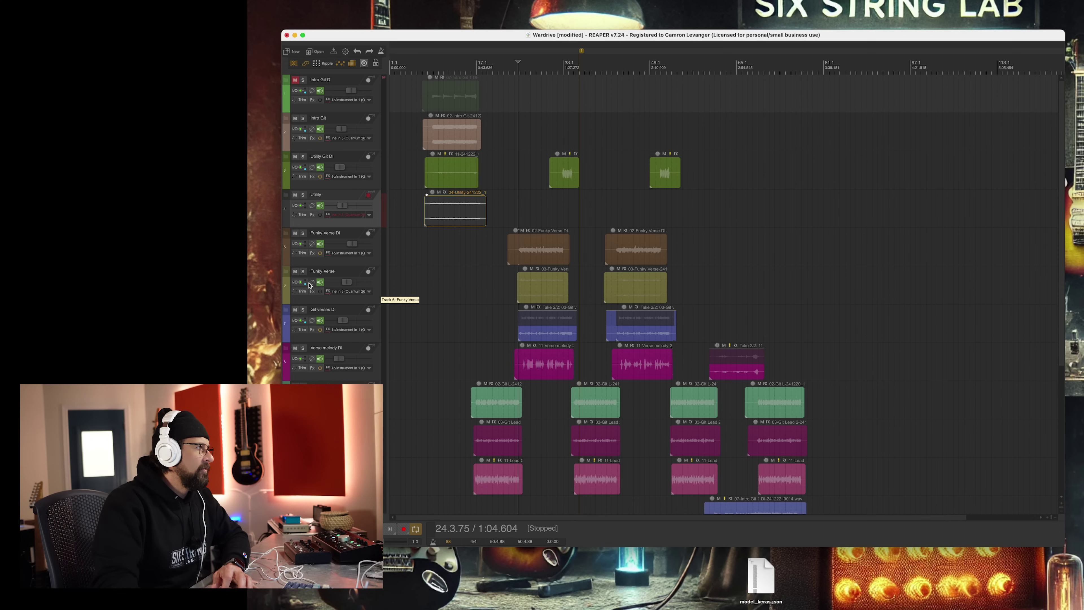
pyautogui.click(303, 271)
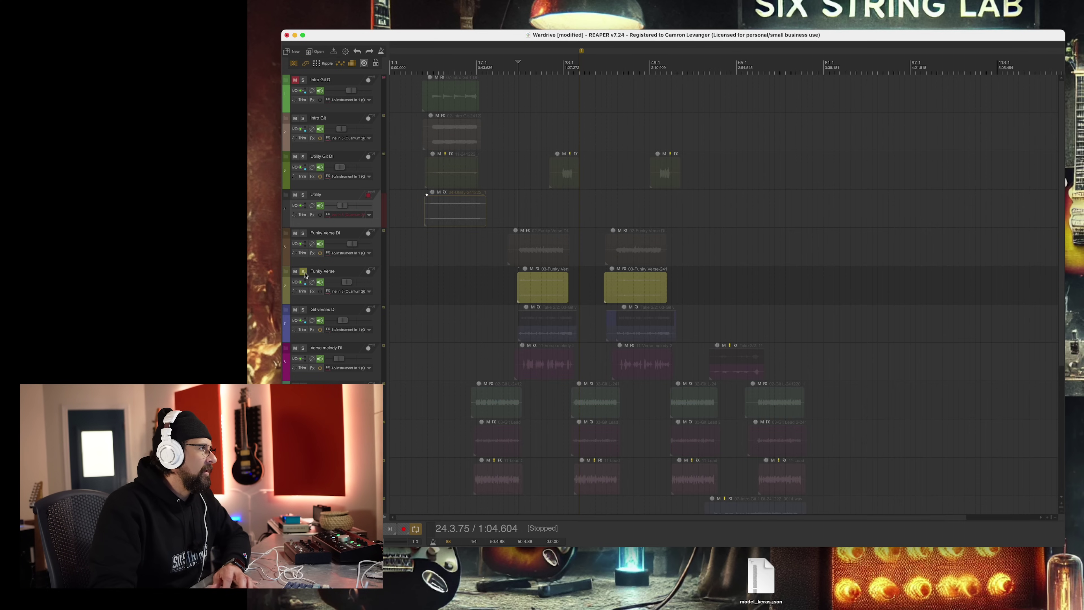
pyautogui.click(303, 233)
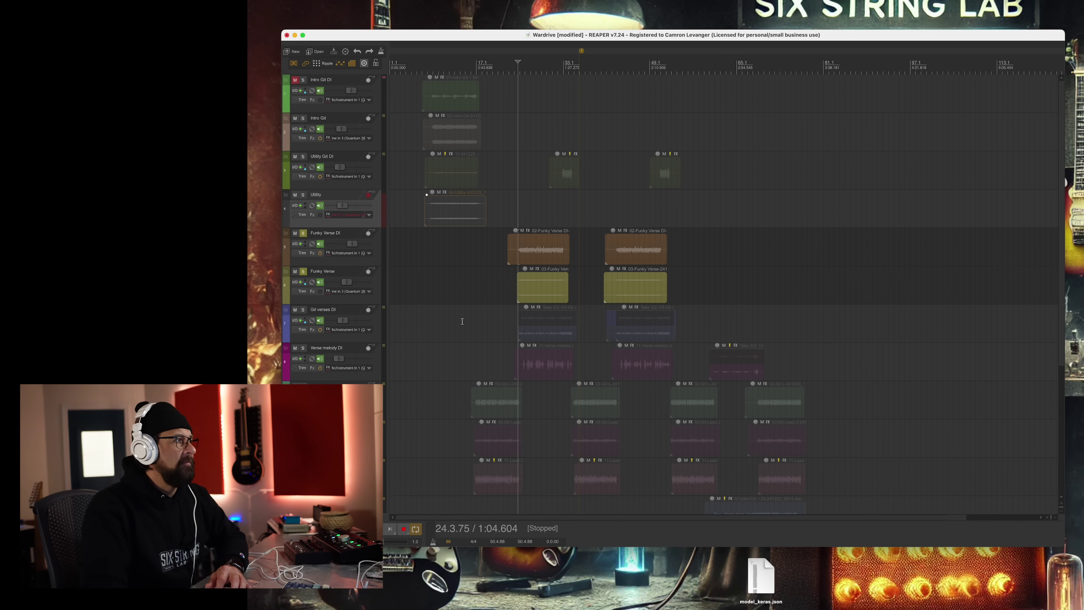
pyautogui.press('space')
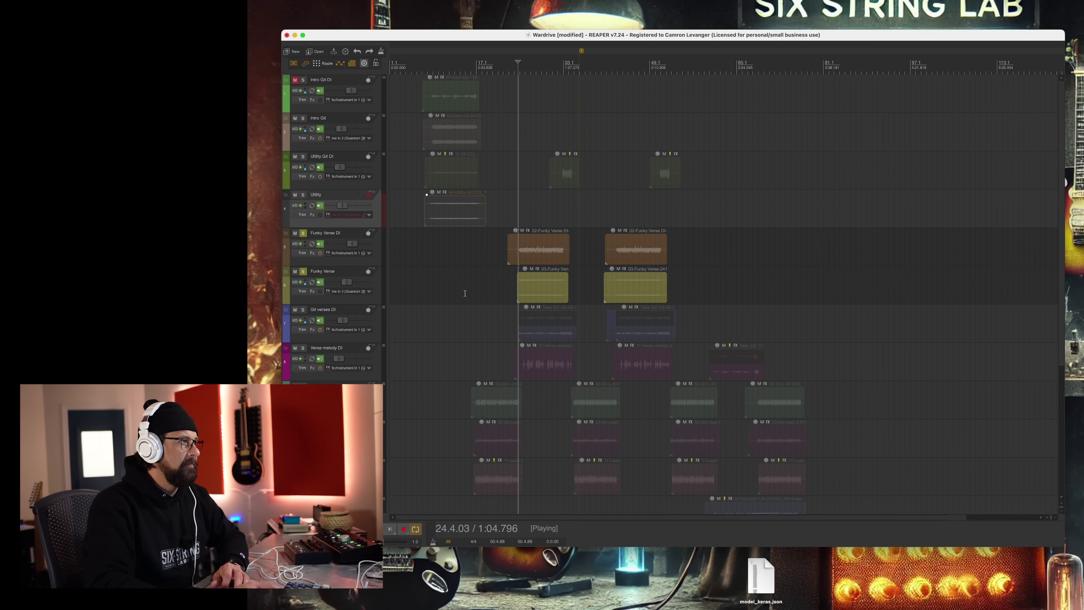
# With the mixer shown, unsolo both Funky Verse tracks, play the verse, mute Verse melody DI, and hide the mixer.
pyautogui.press('super+m')
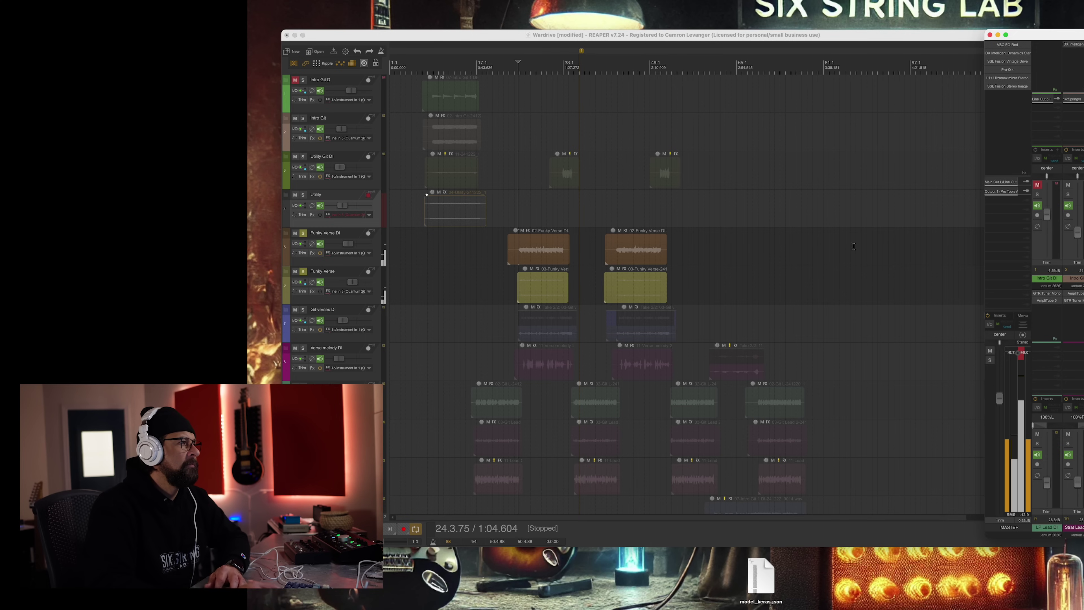
pyautogui.click(303, 233)
pyautogui.click(302, 272)
pyautogui.press('space')
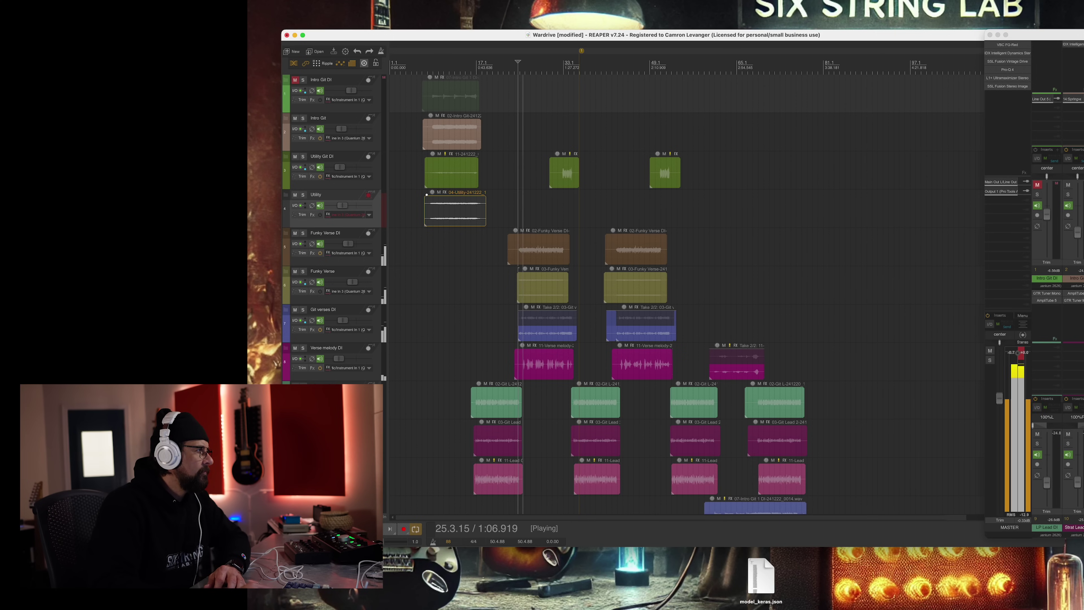
pyautogui.click(296, 348)
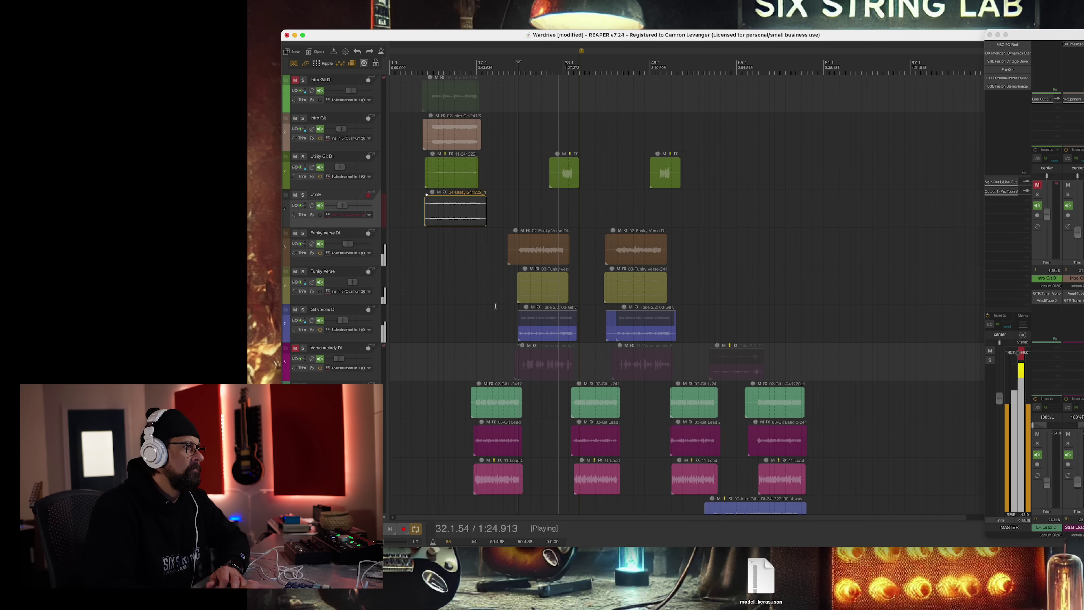
pyautogui.press('space')
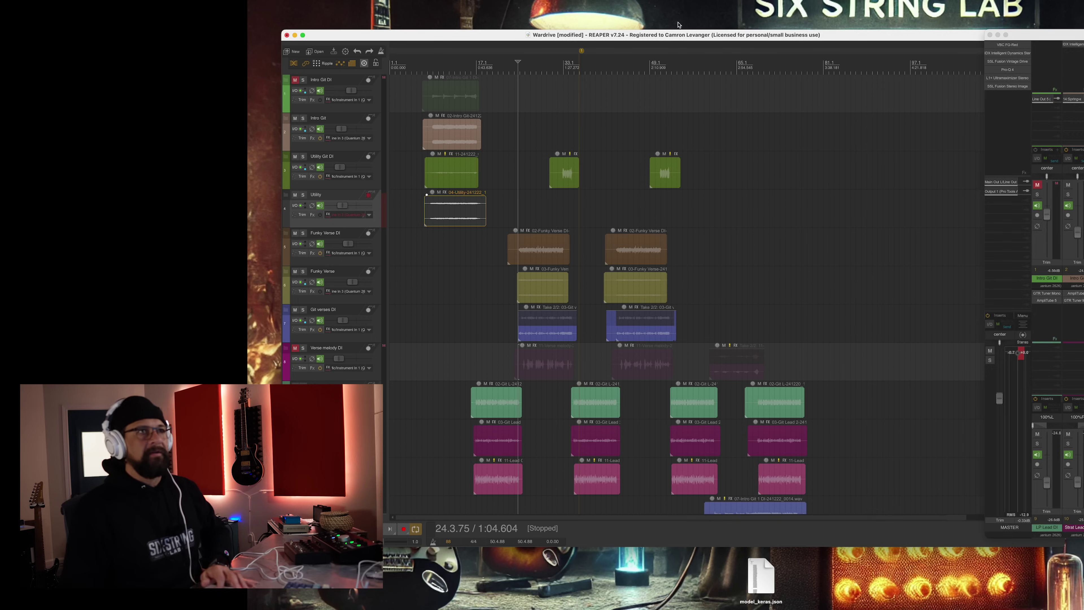
pyautogui.press('super+m')
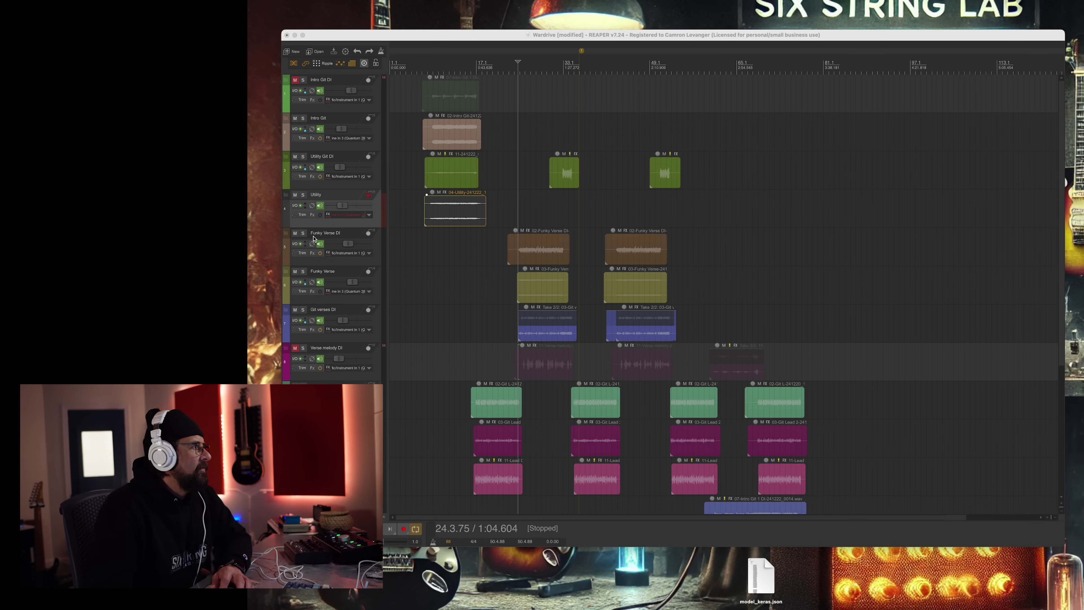
# Briefly mute both Funky Verse tracks, and restore them together with the muted Verse melody DI track.
pyautogui.click(294, 272)
pyautogui.click(295, 234)
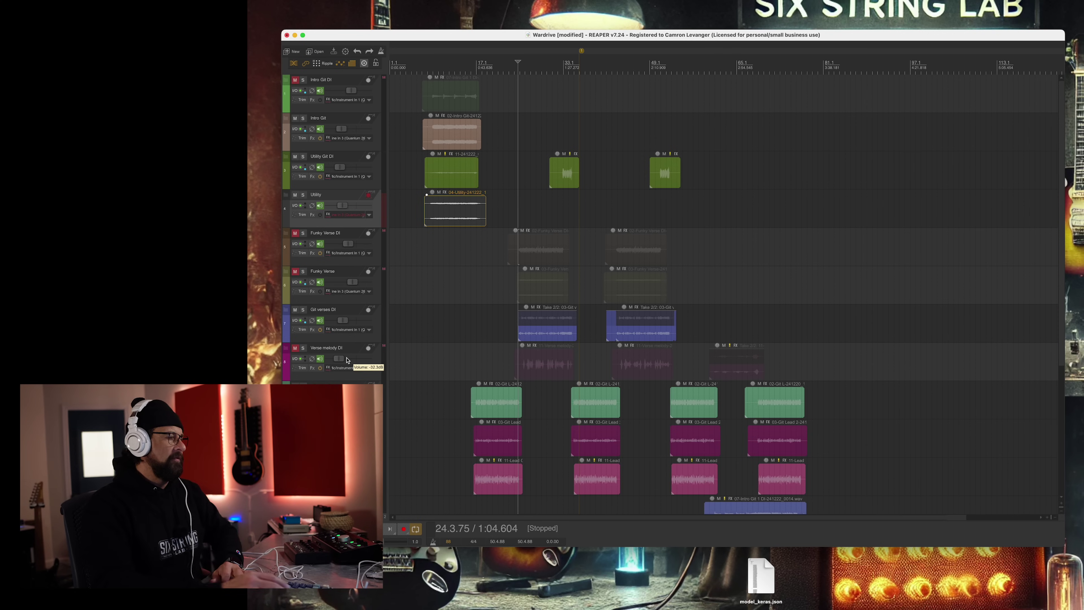
pyautogui.click(295, 350)
pyautogui.click(295, 273)
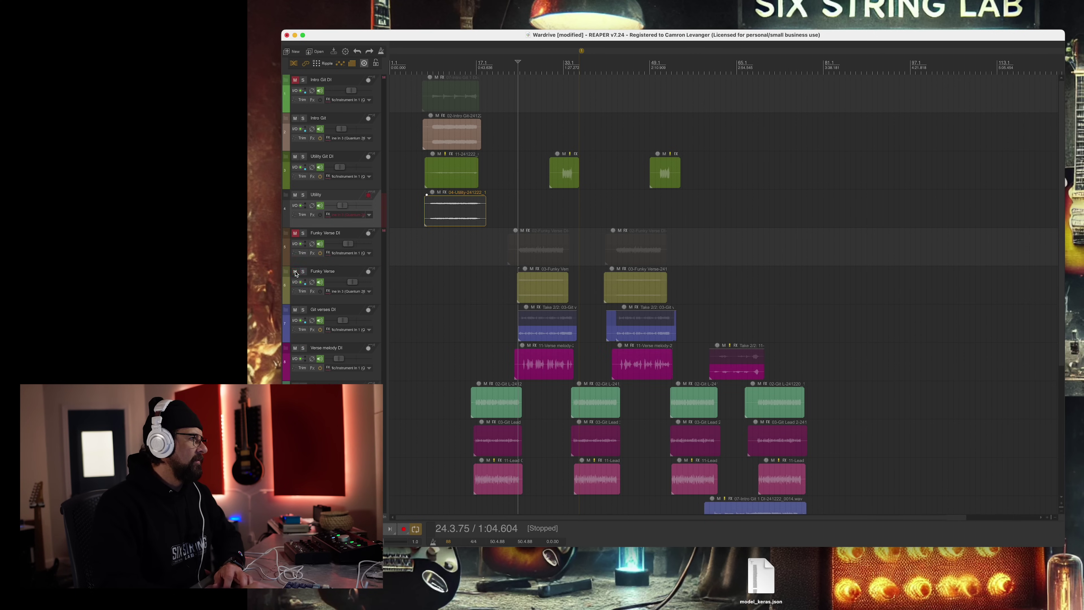
pyautogui.click(296, 234)
# Play the verse with all guitars and mute Funky Verse DI and Funky Verse during playback.
pyautogui.press('space')
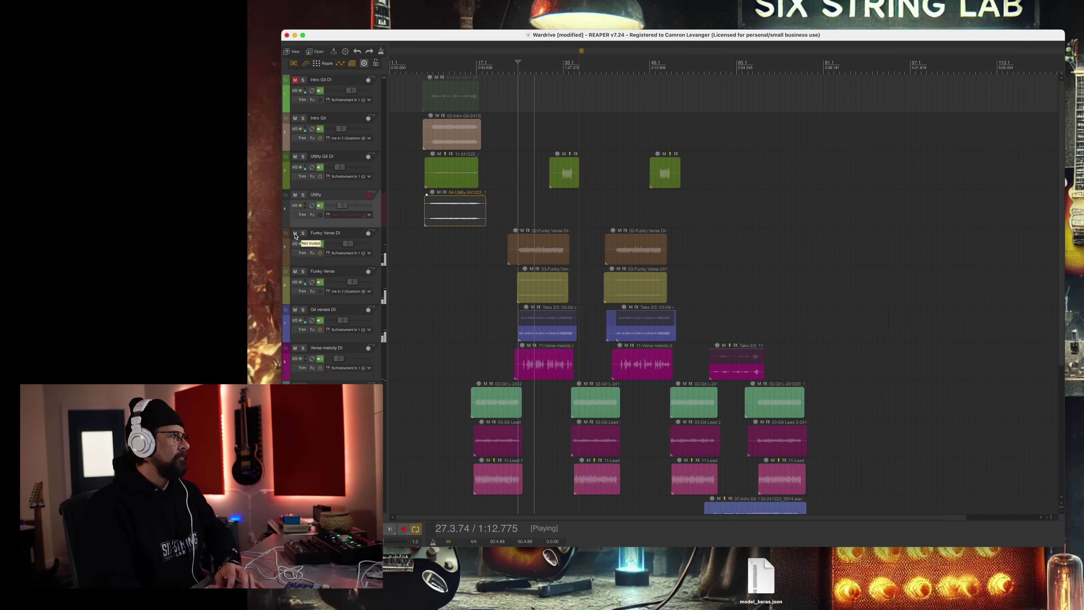
pyautogui.click(294, 232)
pyautogui.click(294, 271)
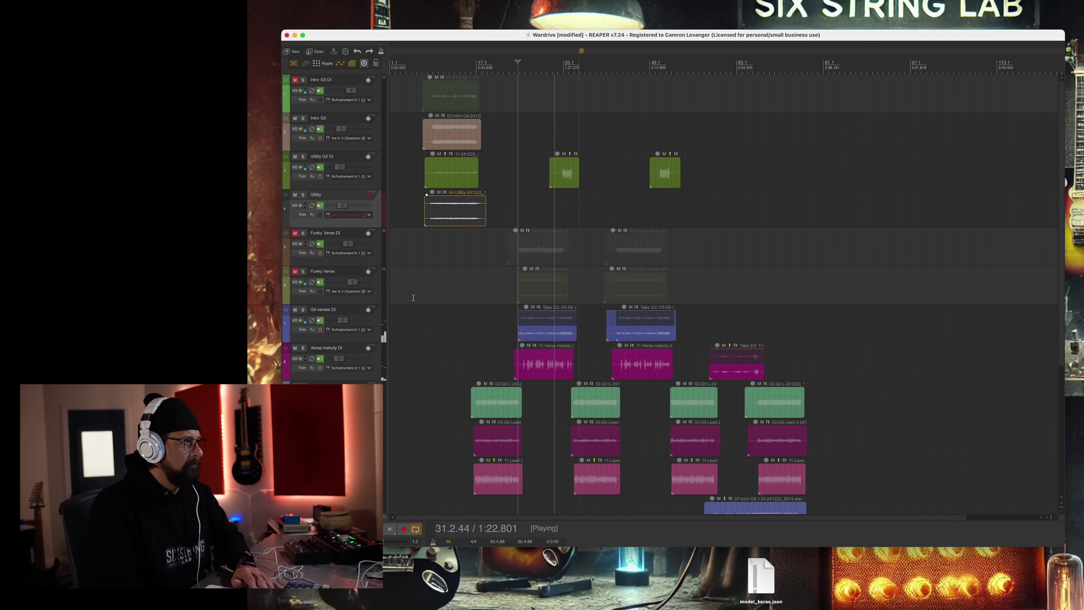
pyautogui.press('space')
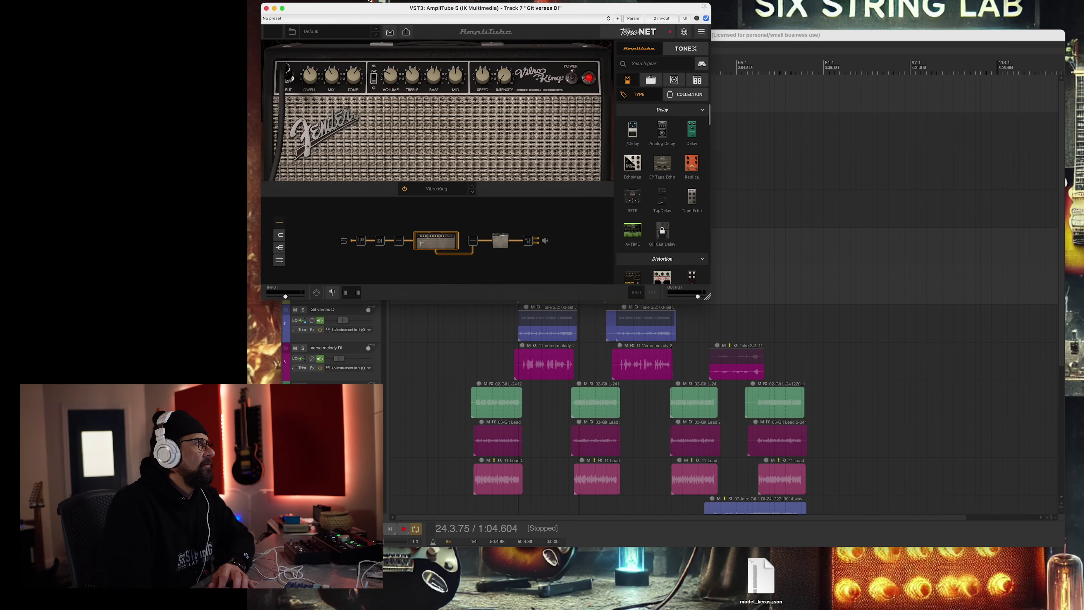
# Look over the Vibro-King amp in AmpliTube 5 on the Git verses DI track, close it, and play the verse.
pyautogui.moveTo(374, 9); pyautogui.dragTo(581, 118)
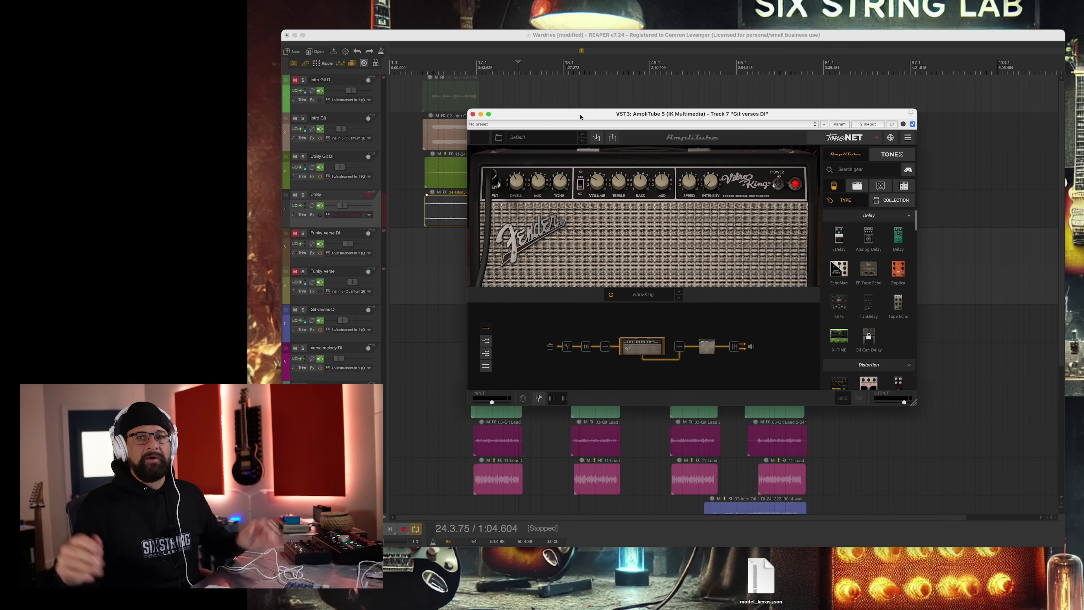
pyautogui.click(473, 114)
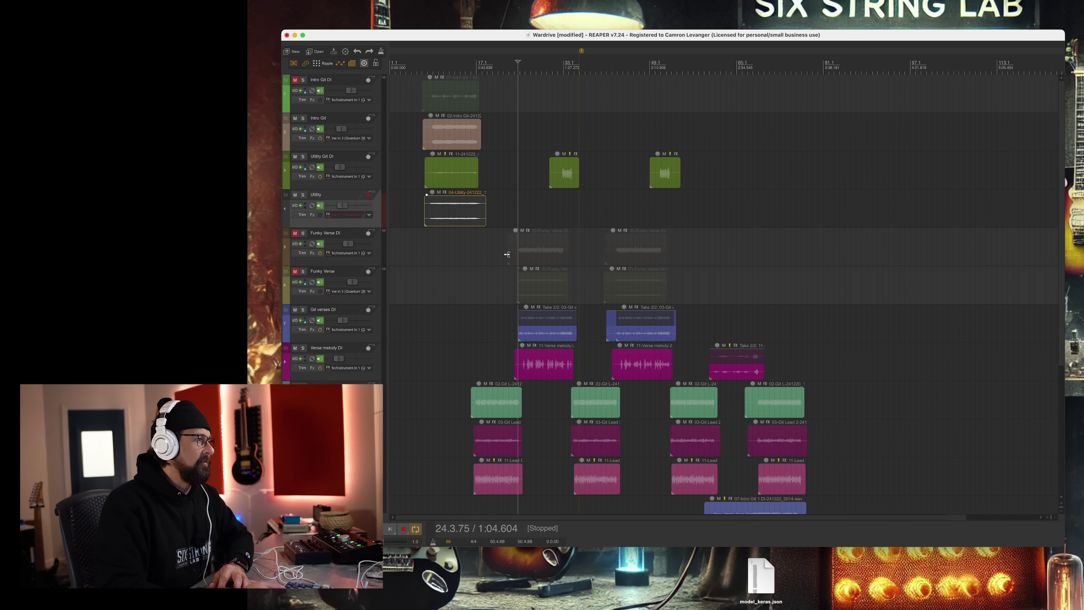
pyautogui.press('space')
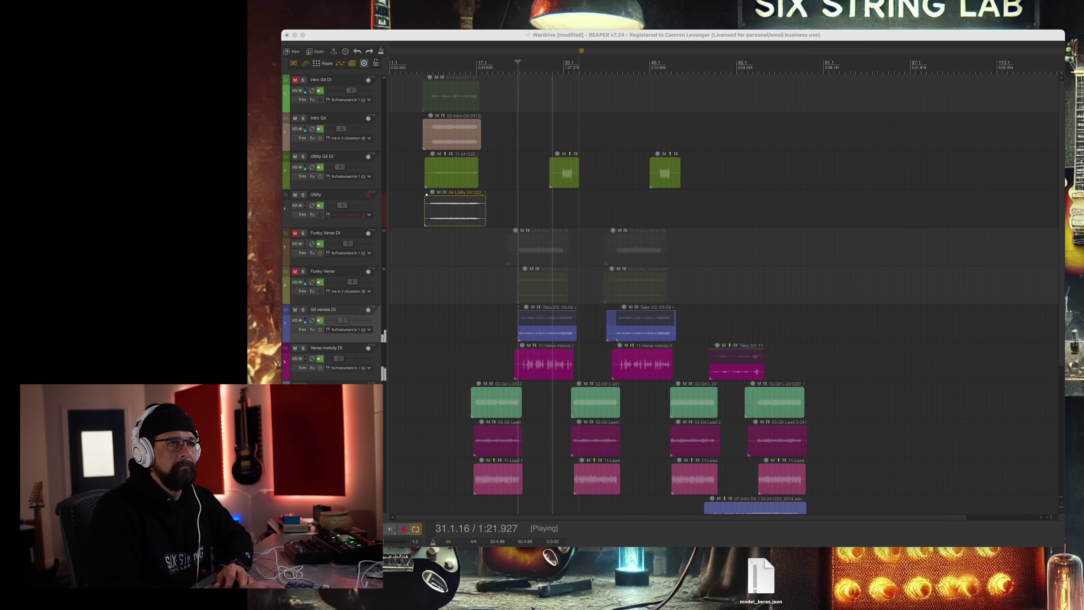
pyautogui.press('space')
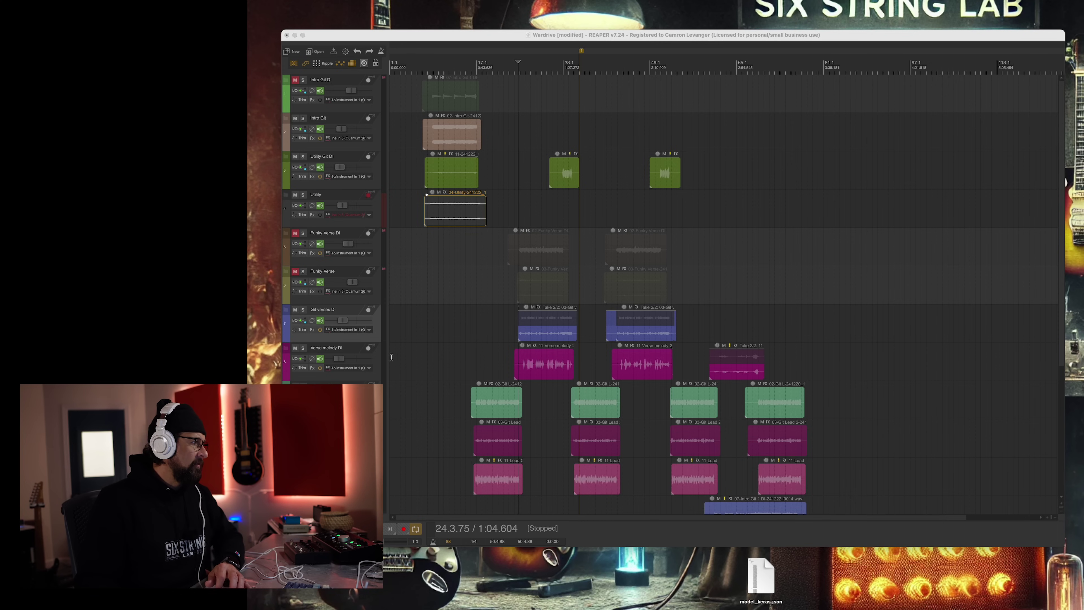
# Examine the Mesa cabinet and the amp in the AmpliTube 5 chain on the Verse melody DI track.
pyautogui.click(329, 379)
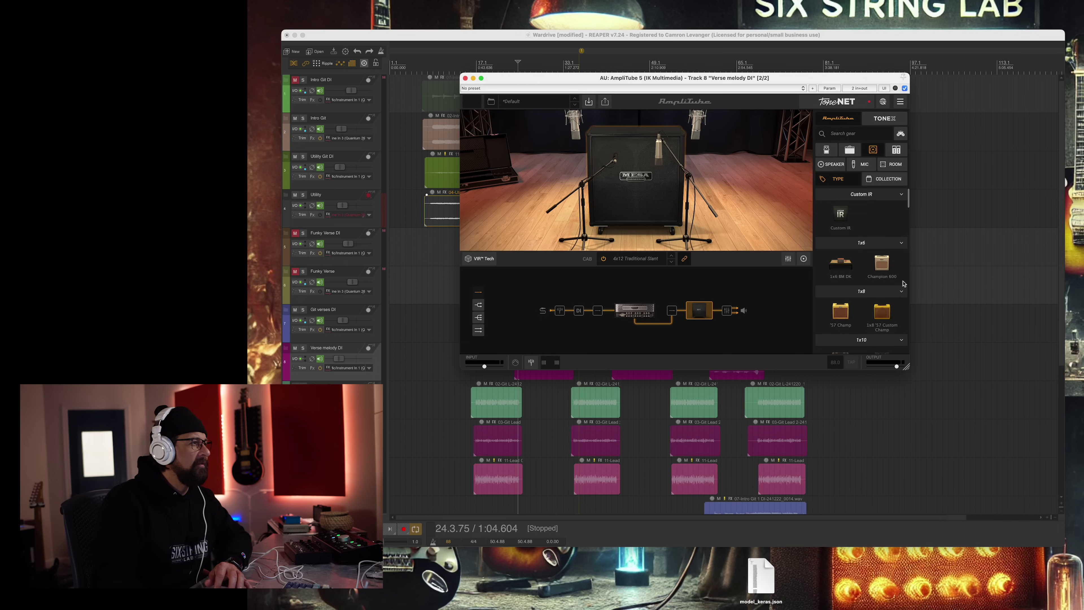
pyautogui.click(632, 315)
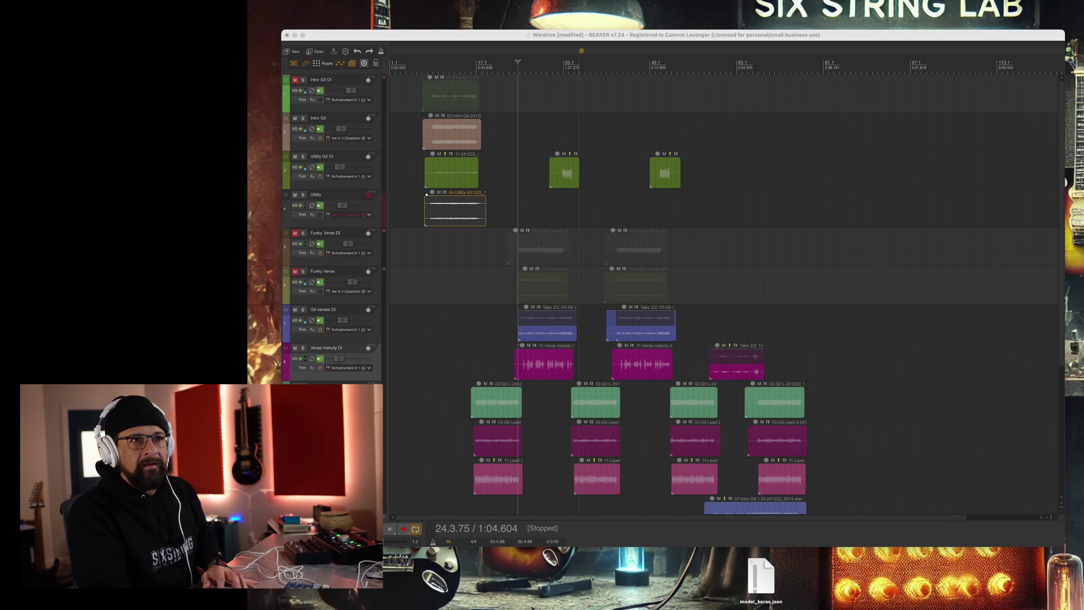
# Add Line Out 5 / Line Out 6 (Quantum 2626) as a hardware output for the Verse melody DI track.
pyautogui.moveTo(1083, 140); pyautogui.dragTo(874, 137)
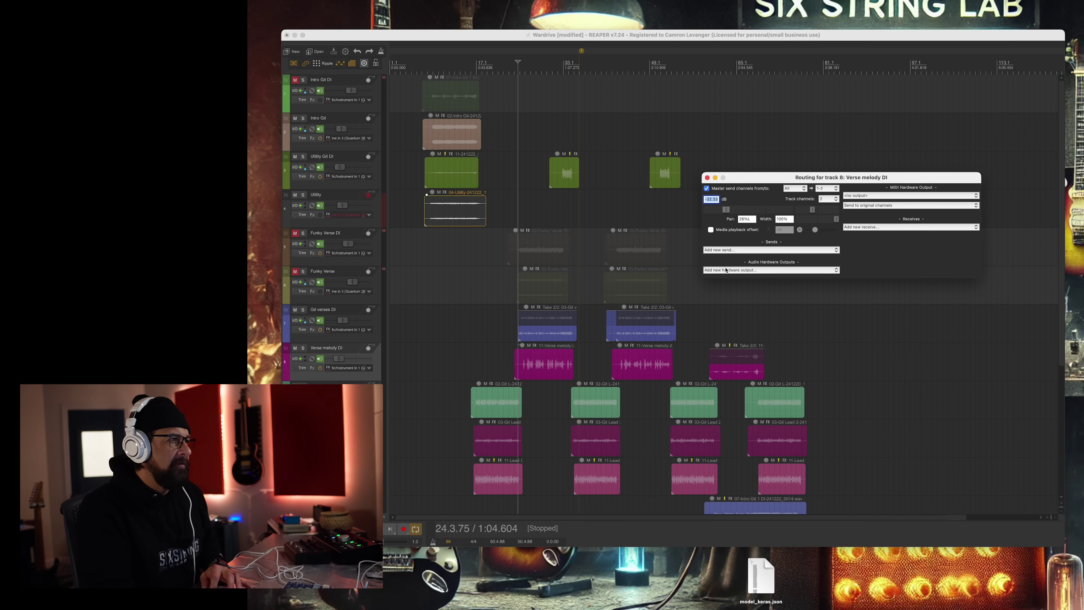
pyautogui.click(726, 270)
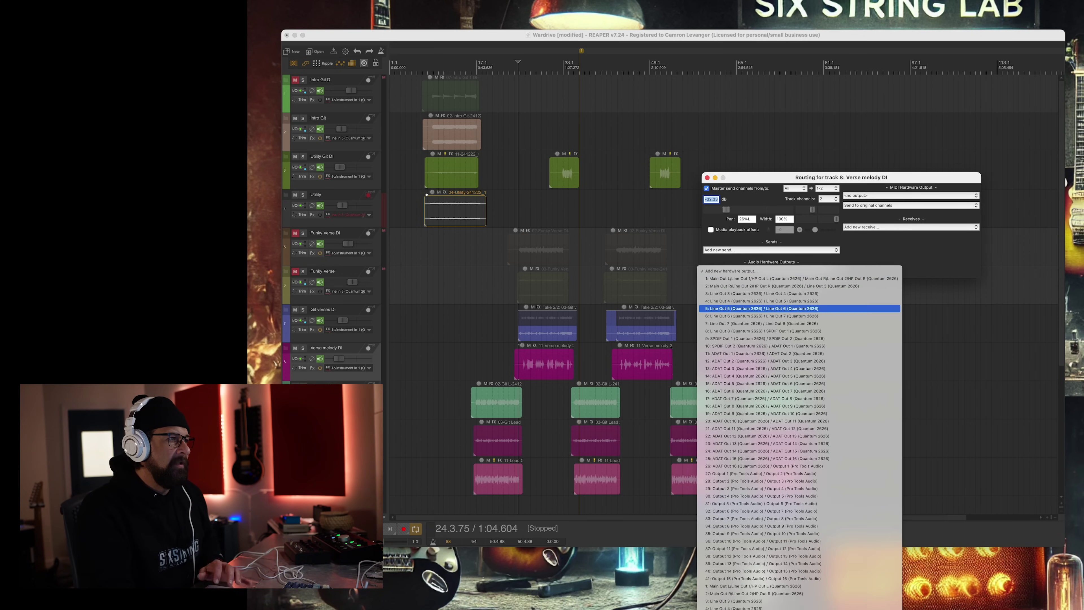
pyautogui.click(730, 308)
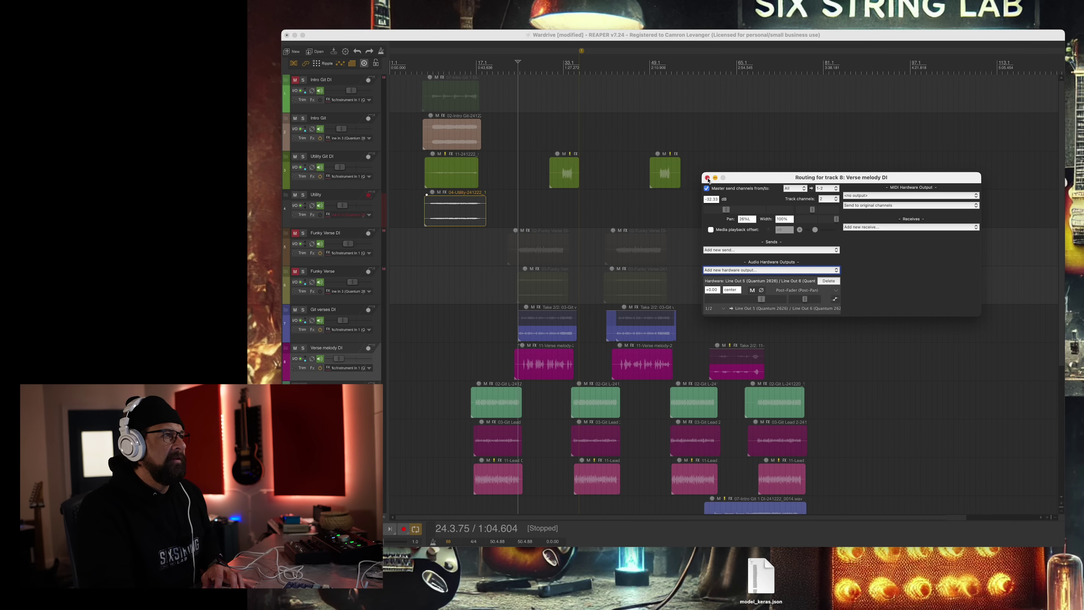
pyautogui.click(707, 177)
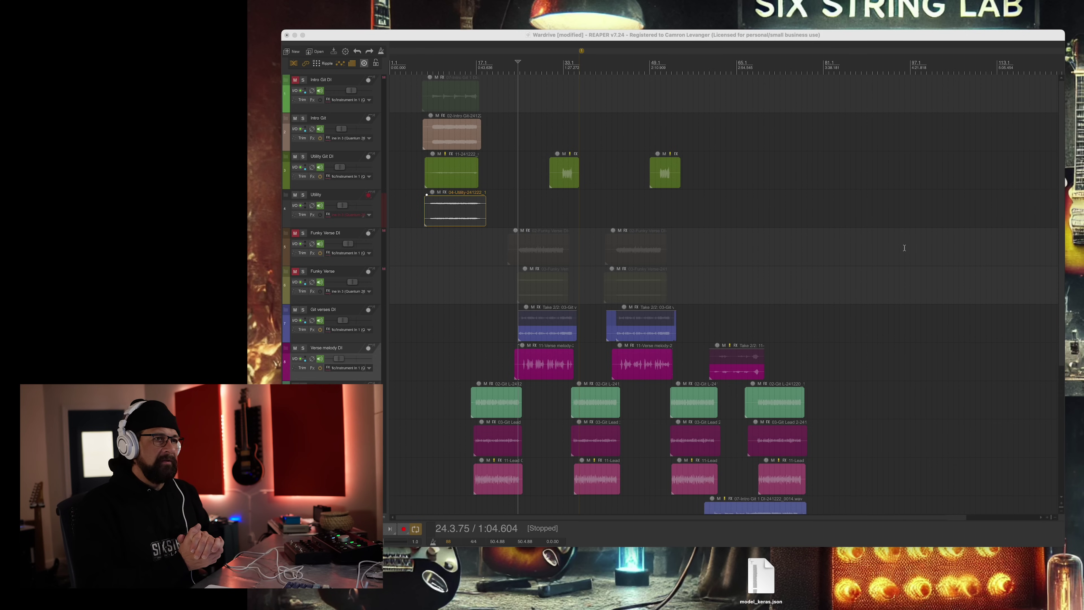
# Disarm Utility, then record the first verse pass on a new Verse Melody track below Git verses DI and save the take.
pyautogui.click(369, 195)
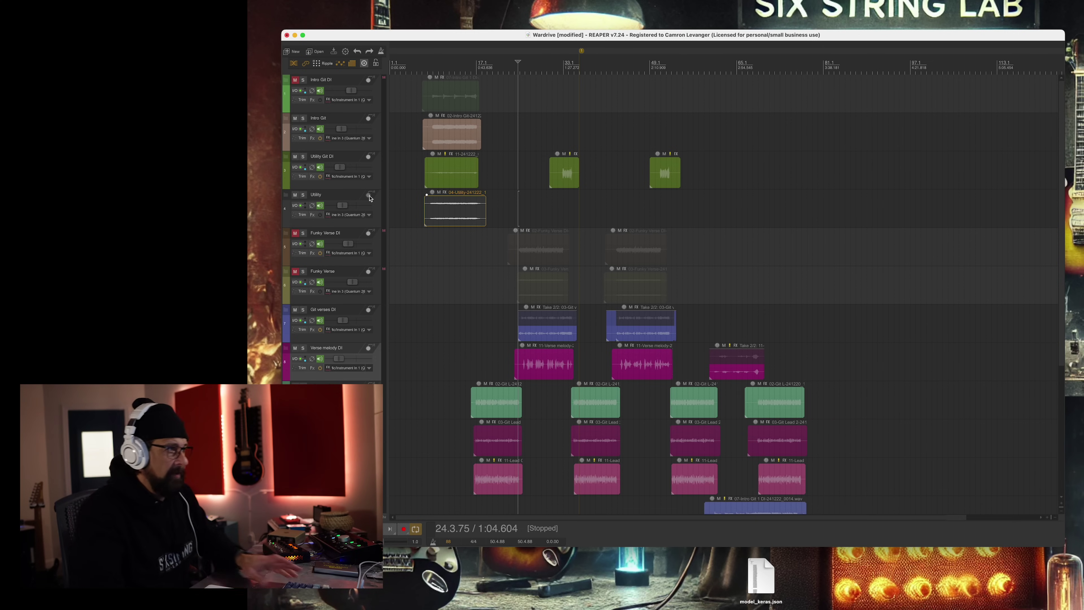
pyautogui.press('super+t')
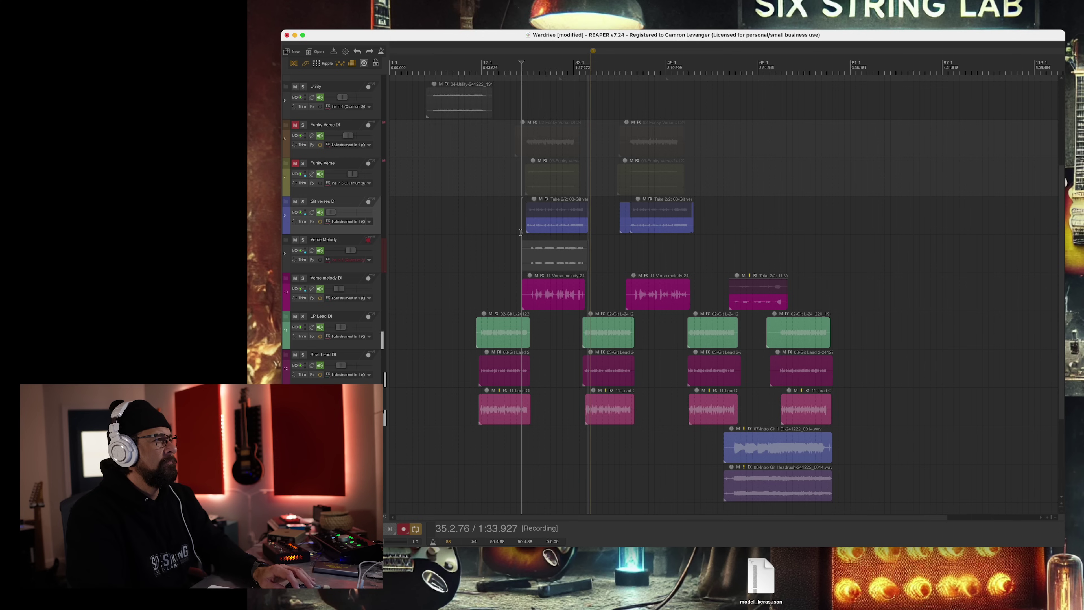
pyautogui.press('space')
pyautogui.click(487, 108)
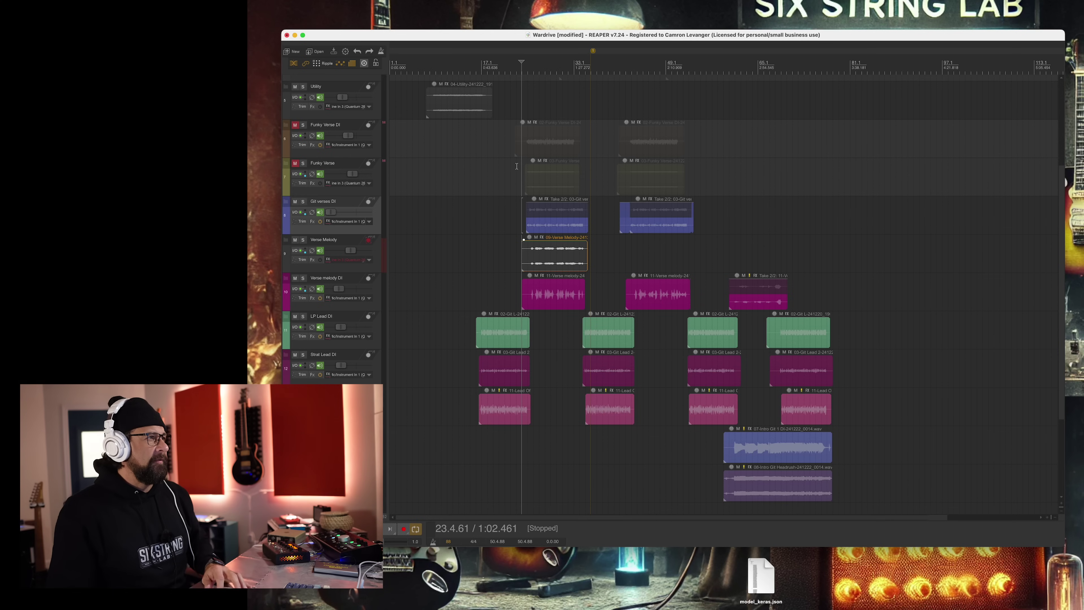
# Record the second verse pass on Verse Melody starting at 43.1.14 and save the take.
pyautogui.click(631, 247)
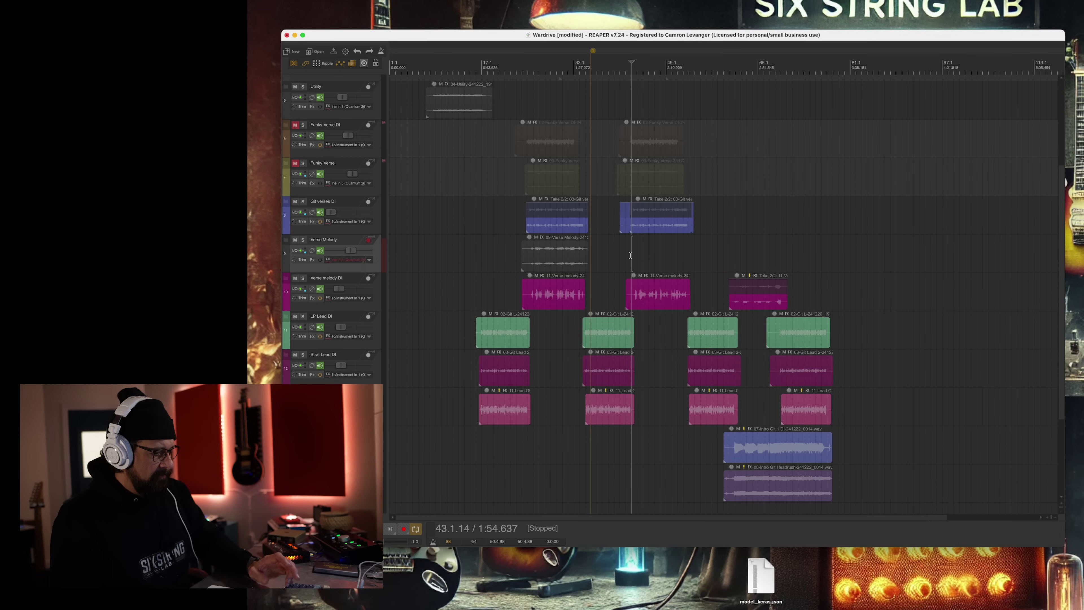
pyautogui.press('super+r')
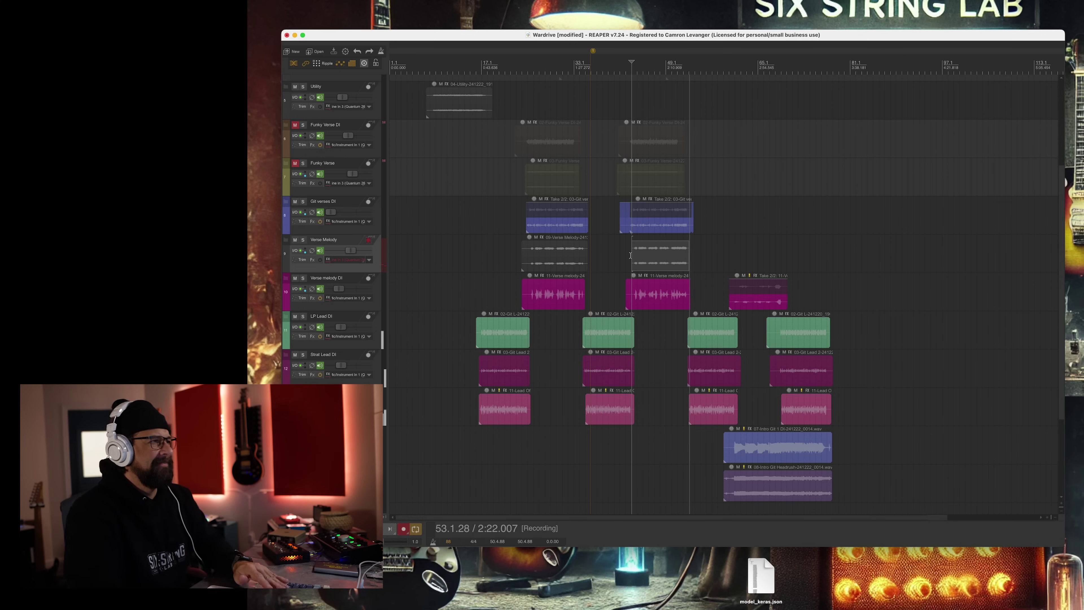
pyautogui.press('space')
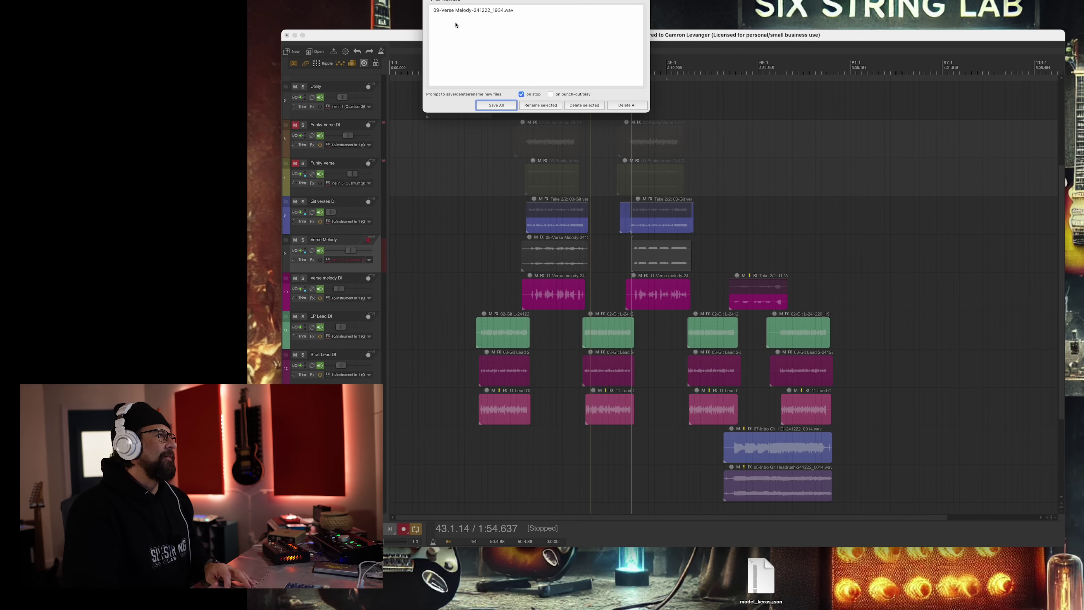
pyautogui.click(497, 106)
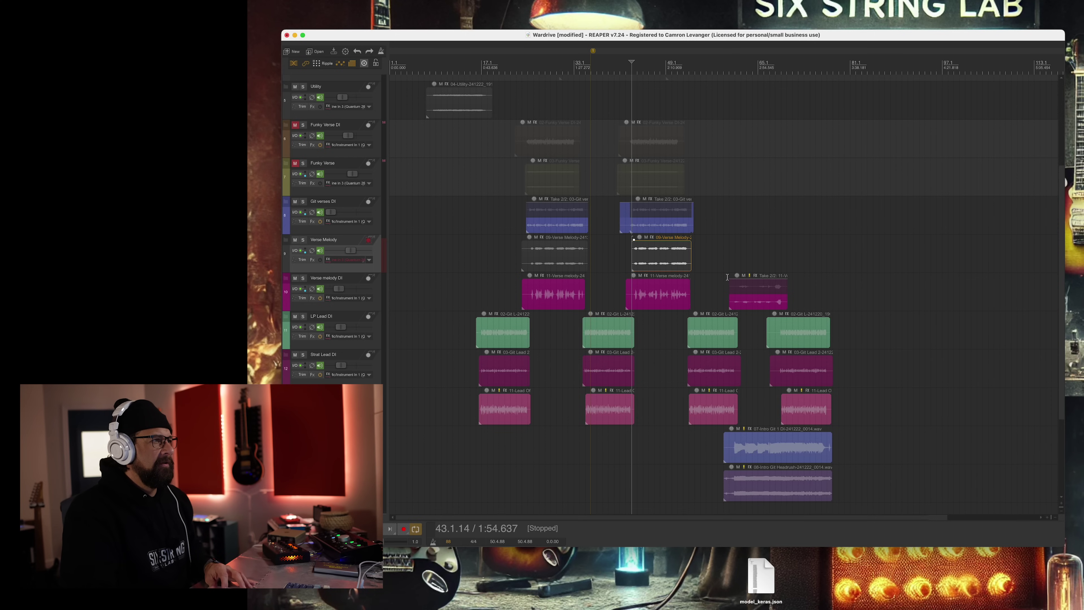
# Record the third pass on Verse Melody starting at 59.3.79 and save the take.
pyautogui.click(727, 277)
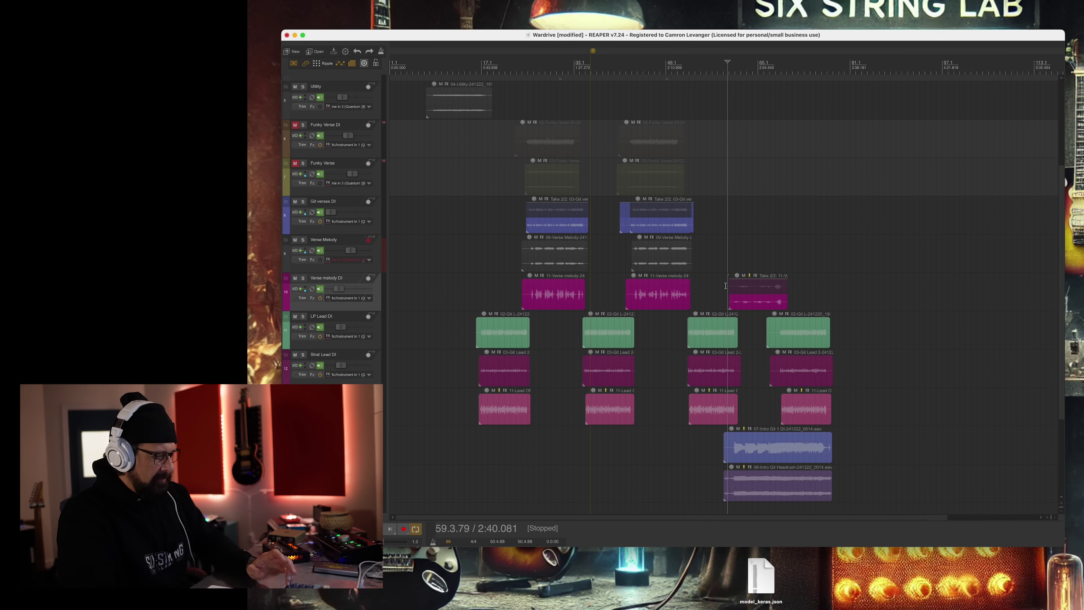
pyautogui.press('super+r')
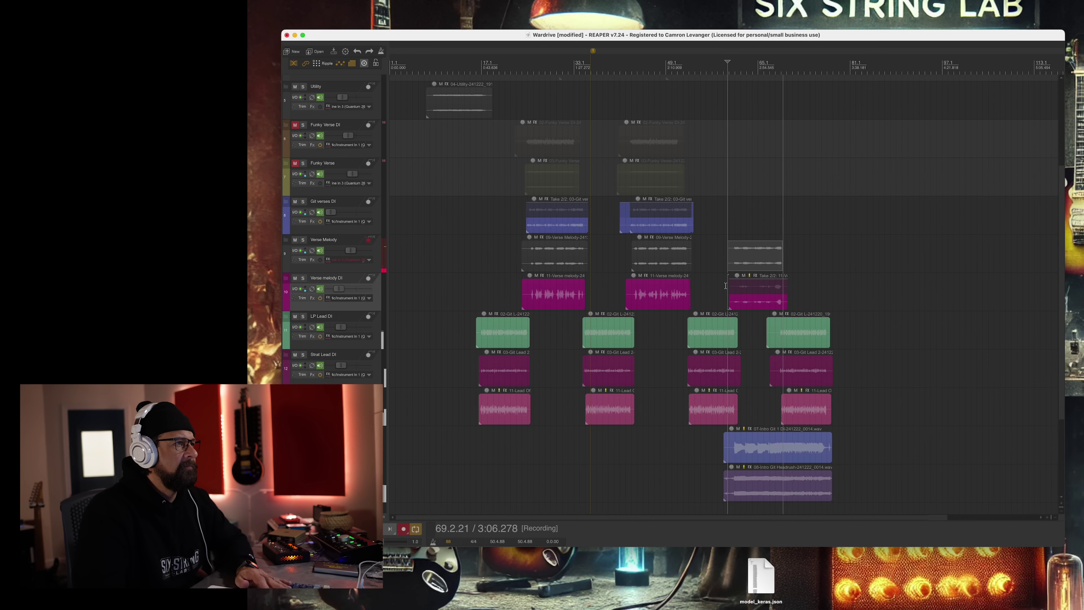
pyautogui.press('space')
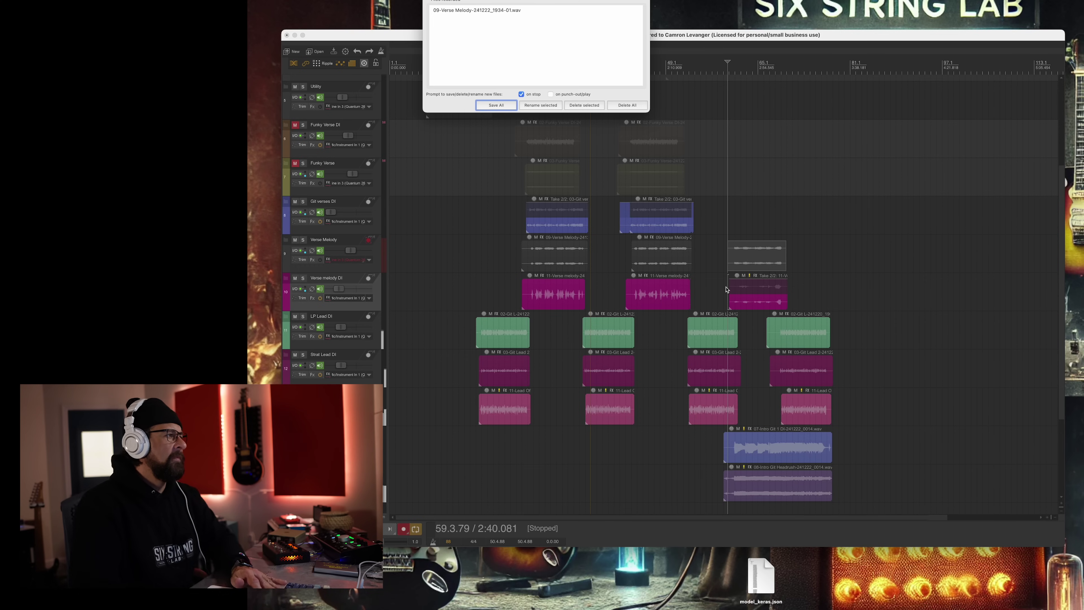
pyautogui.press('Return')
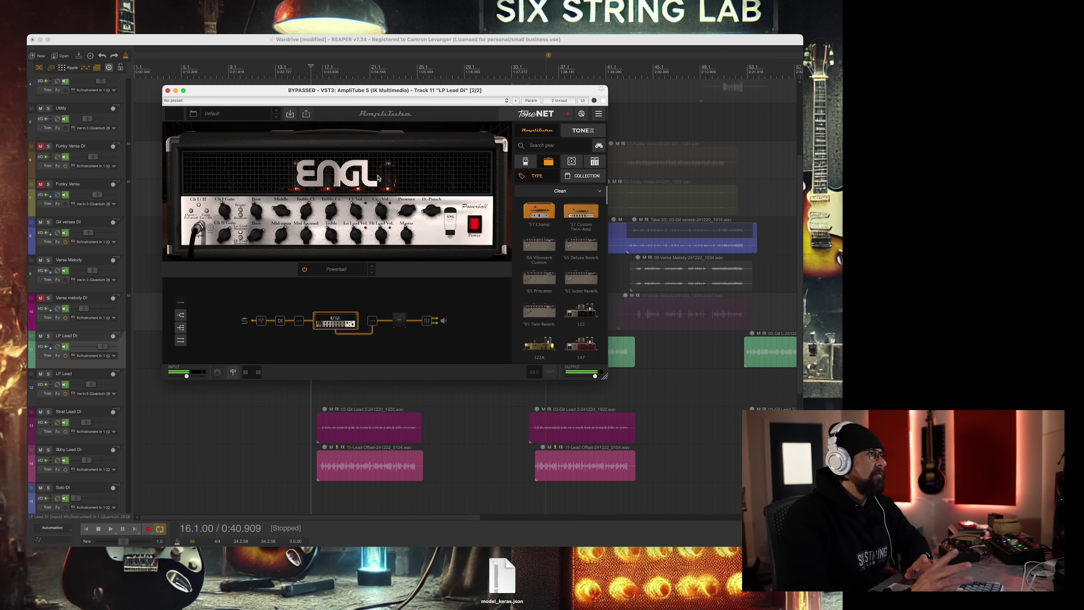
# Play from the first Strat Lead DI clip while adjusting the ENGL Powerball's gain on LP Lead DI, and close AmpliTube 5.
pyautogui.click(320, 412)
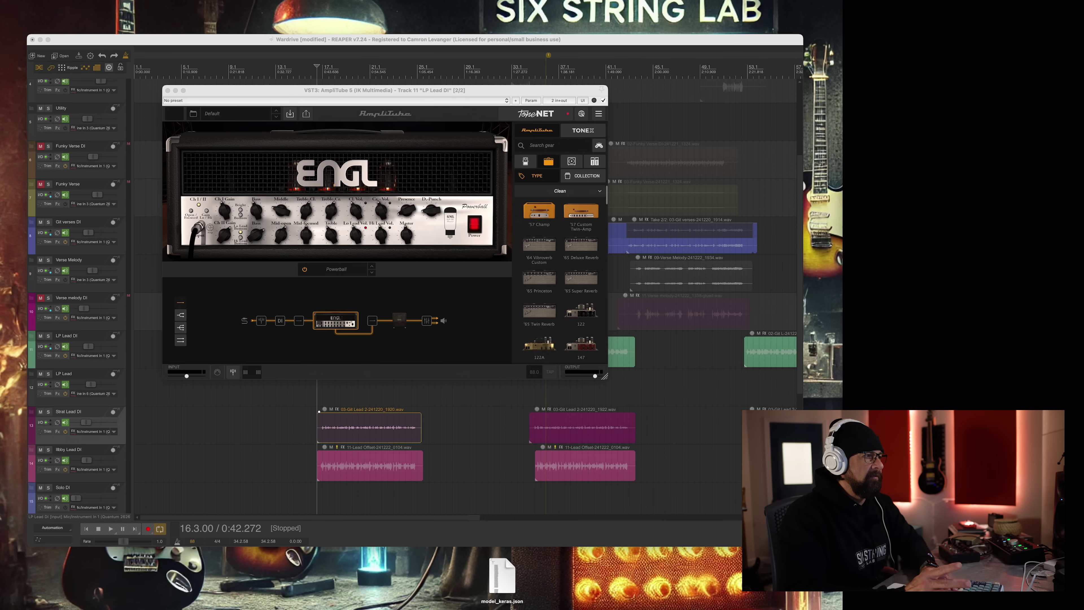
pyautogui.press('space')
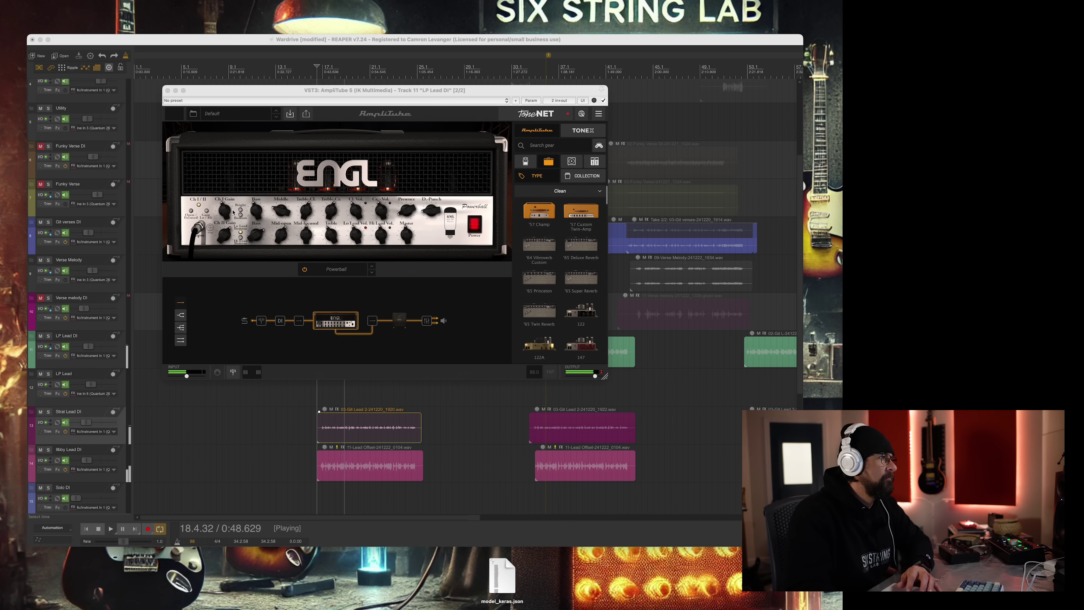
pyautogui.click(221, 210)
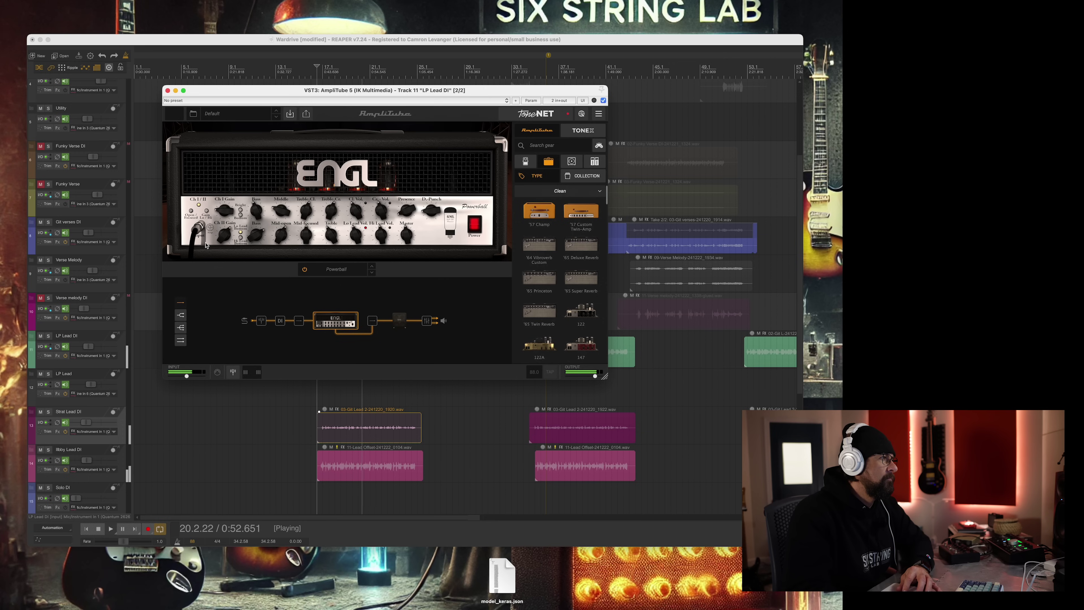
pyautogui.scroll(5, 215, 245)
pyautogui.scroll(3, 217, 244)
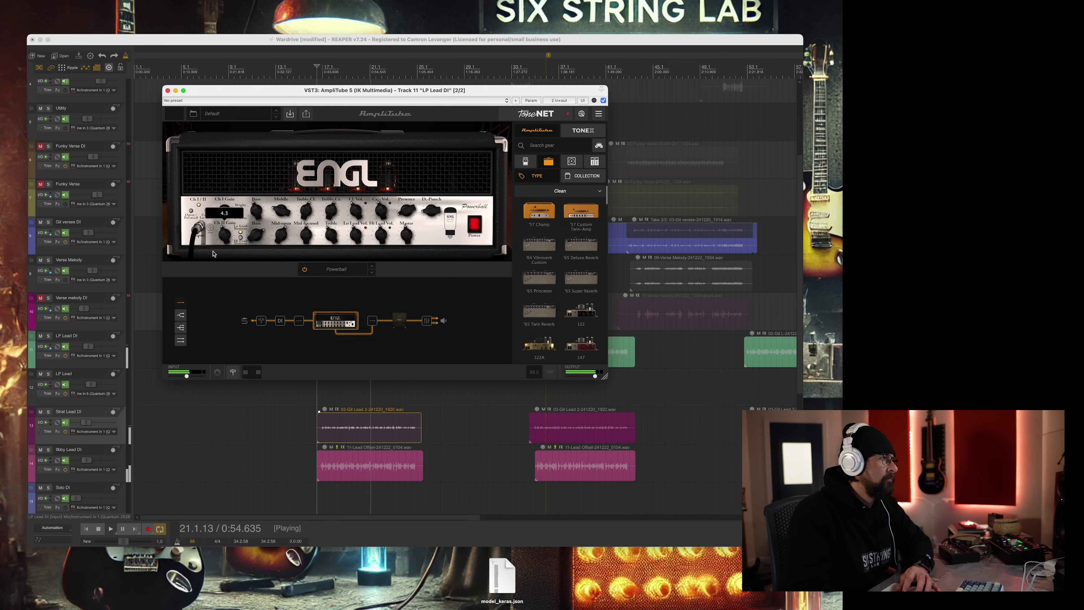
pyautogui.scroll(3, 218, 238)
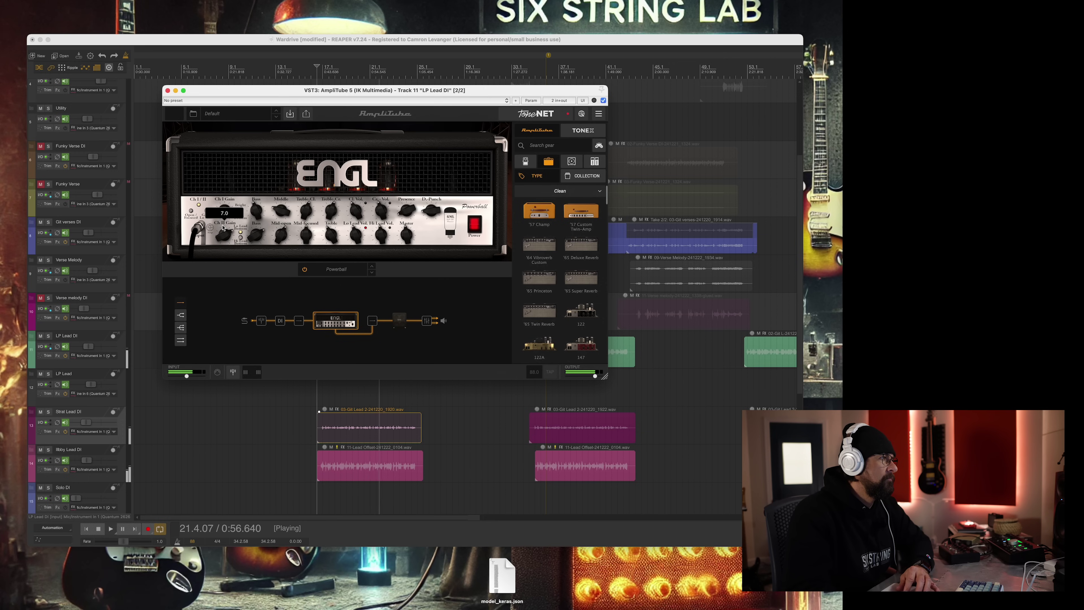
pyautogui.scroll(2, 280, 213)
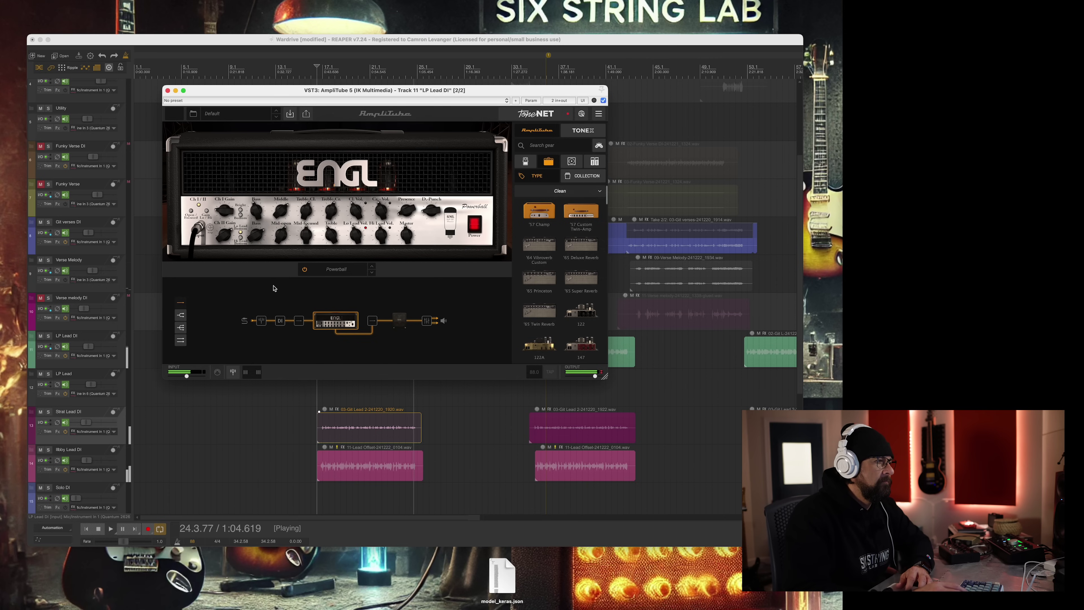
pyautogui.press('space')
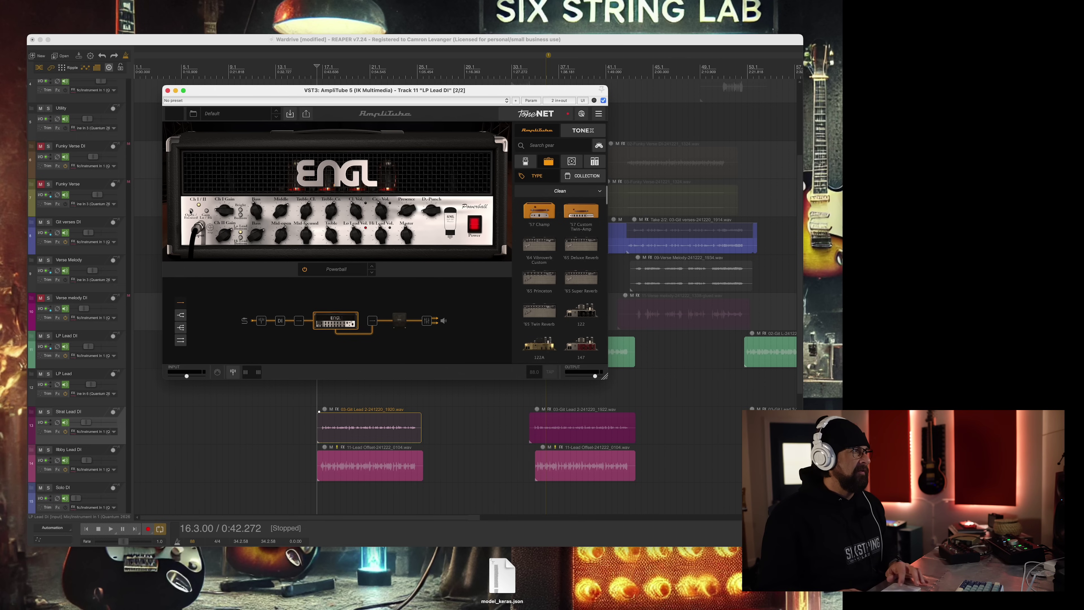
pyautogui.click(167, 90)
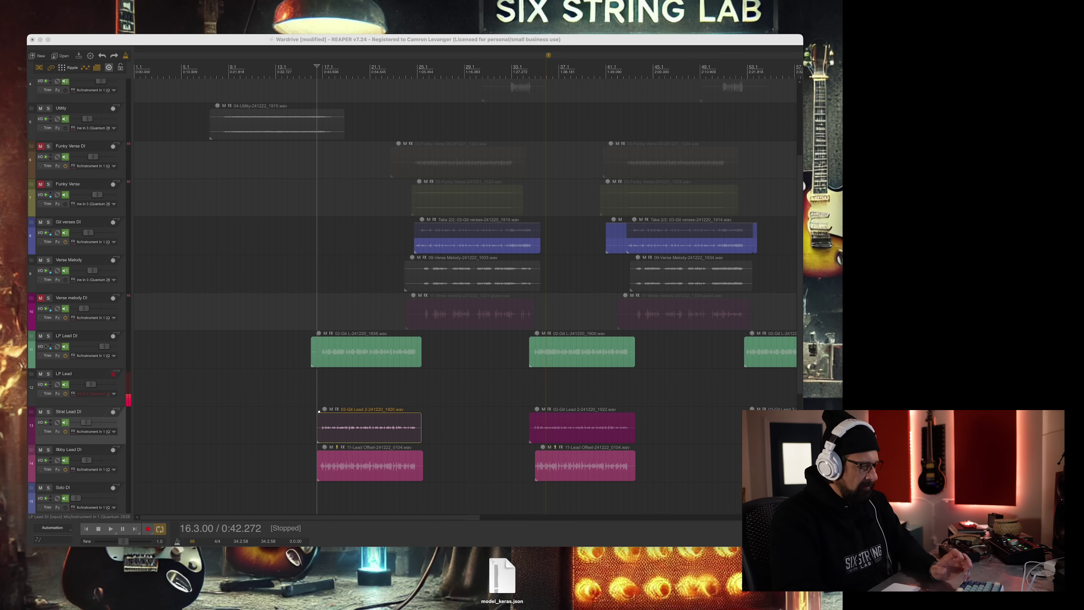
# Record the first LP Lead pass from 16.3.00 and save the take.
pyautogui.hotkey('ctrl', 'r')
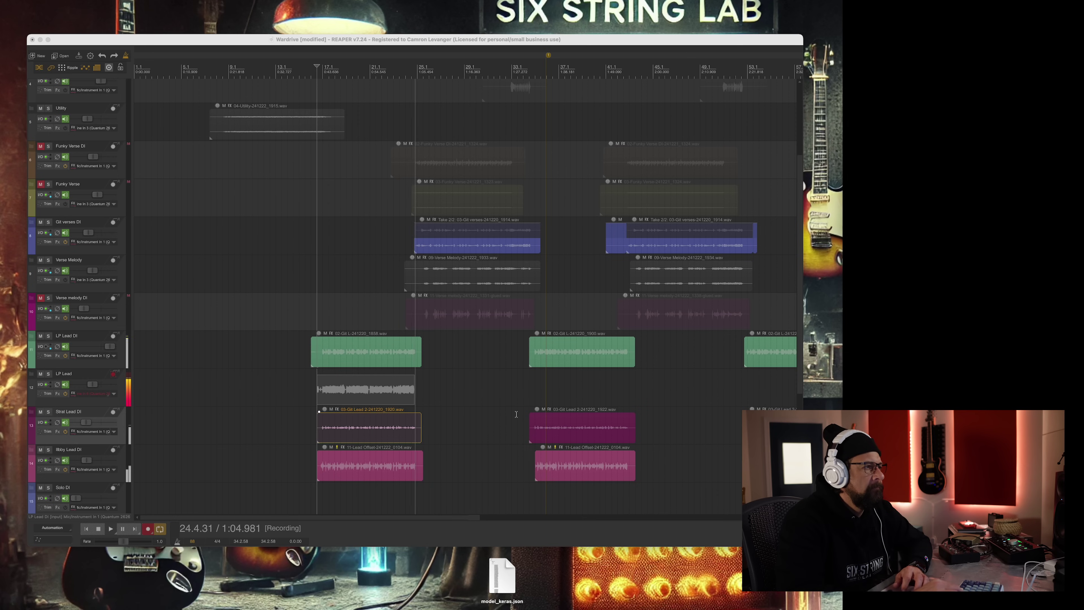
pyautogui.press('space')
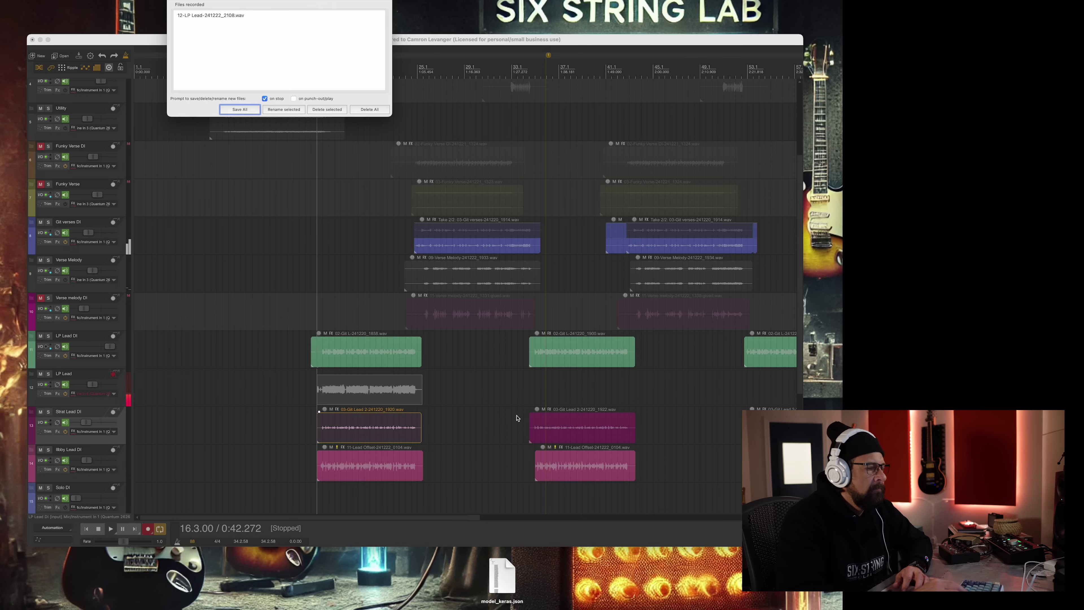
pyautogui.click(240, 109)
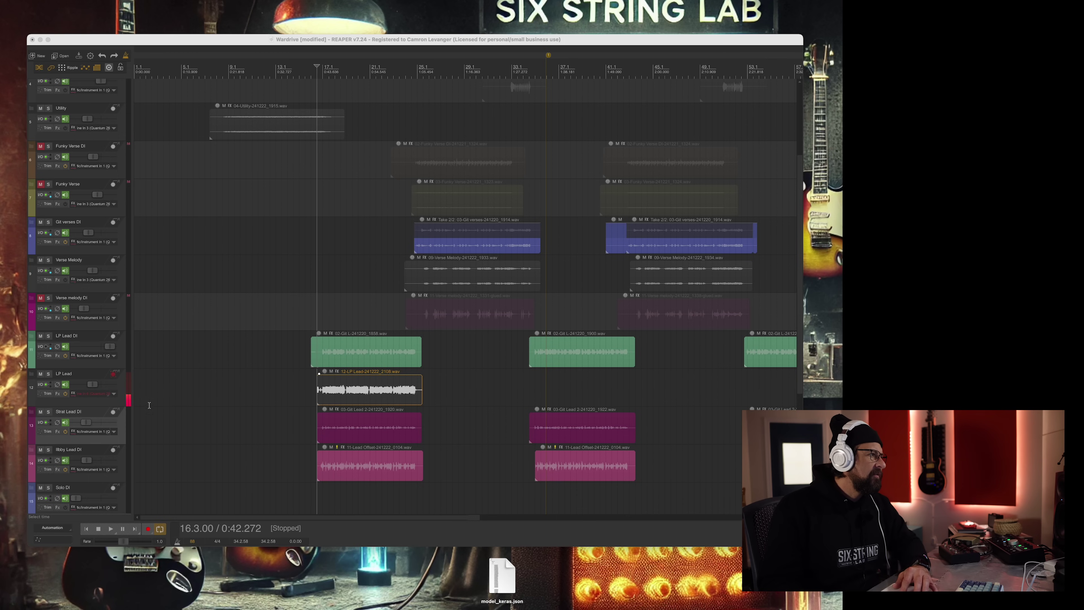
# Disarm the LP Lead track and play back its first recorded take with the other guitars.
pyautogui.click(114, 375)
pyautogui.press('space')
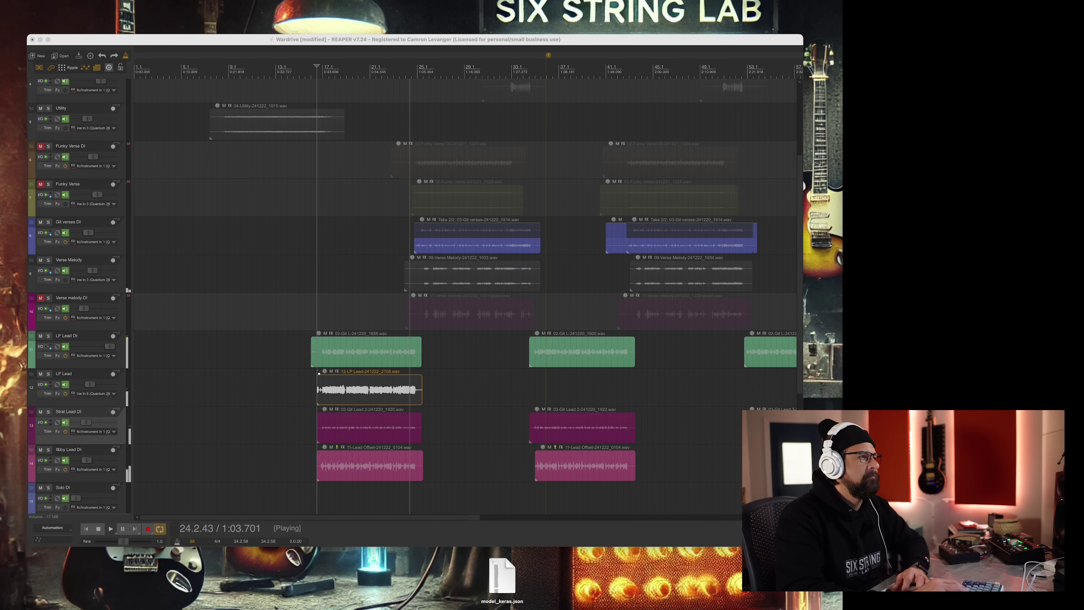
pyautogui.press('space')
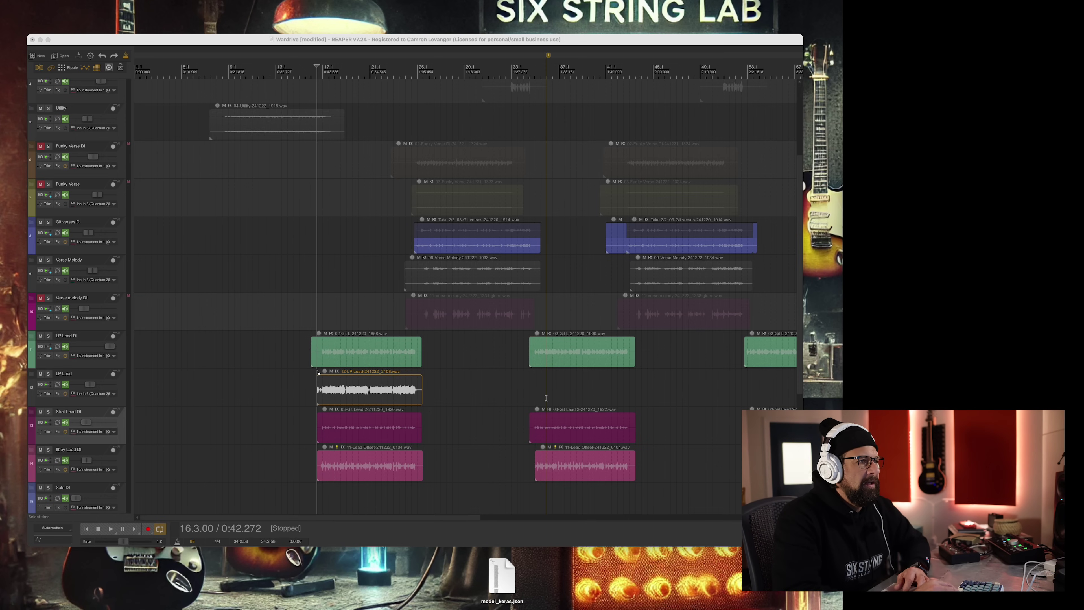
# Record the second LP Lead pass starting at 34.4.04, alongside the second LP Lead DI clip.
pyautogui.click(532, 387)
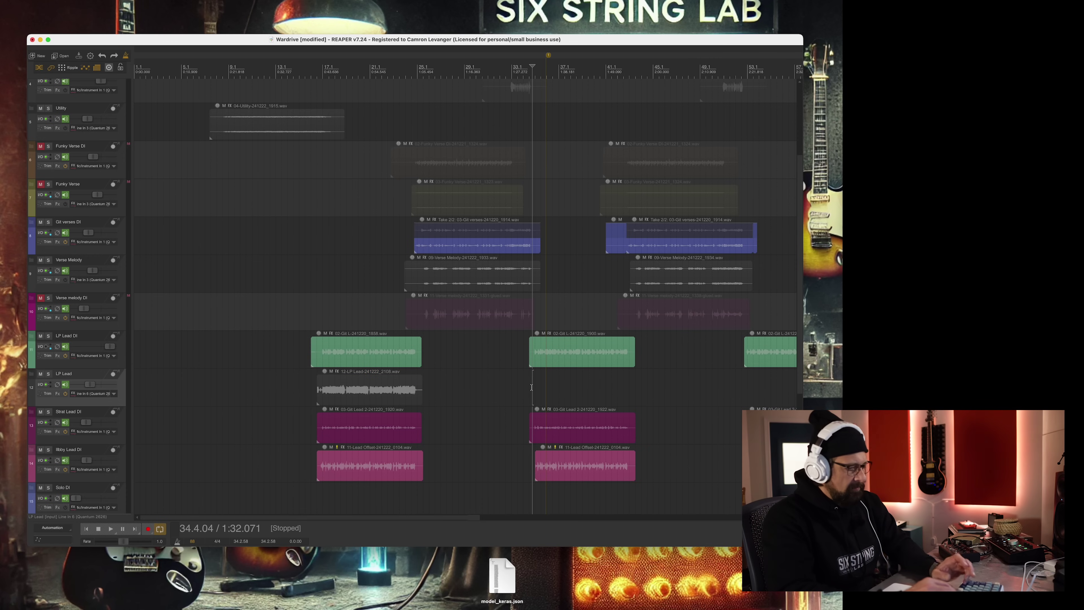
pyautogui.press('super+r')
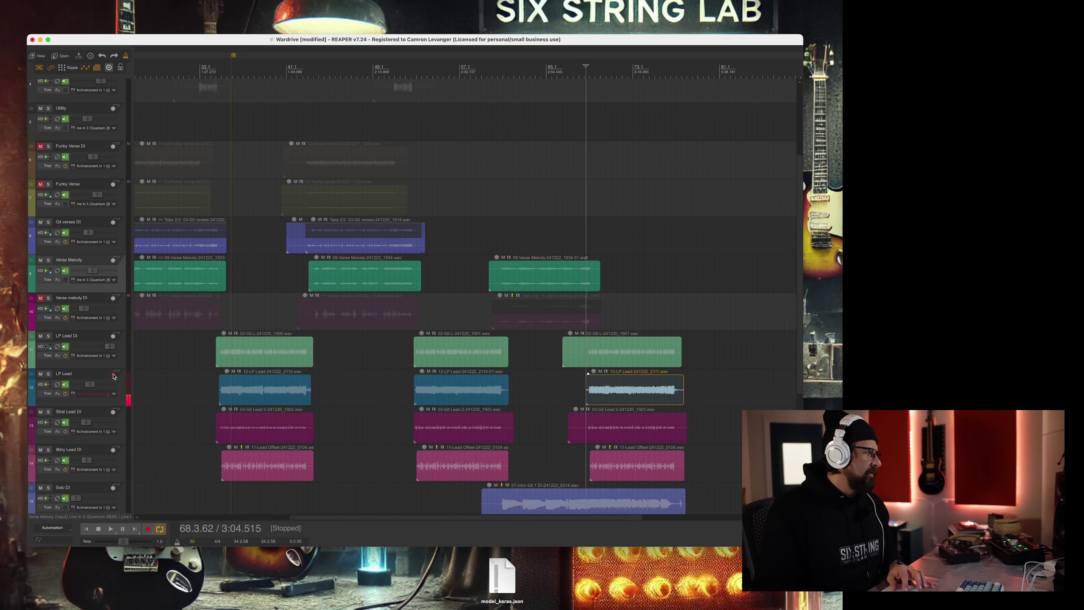
# Record the first Strat Lead pass from 16.2.53, save the take, and play it back with the other guitars.
pyautogui.click(93, 436)
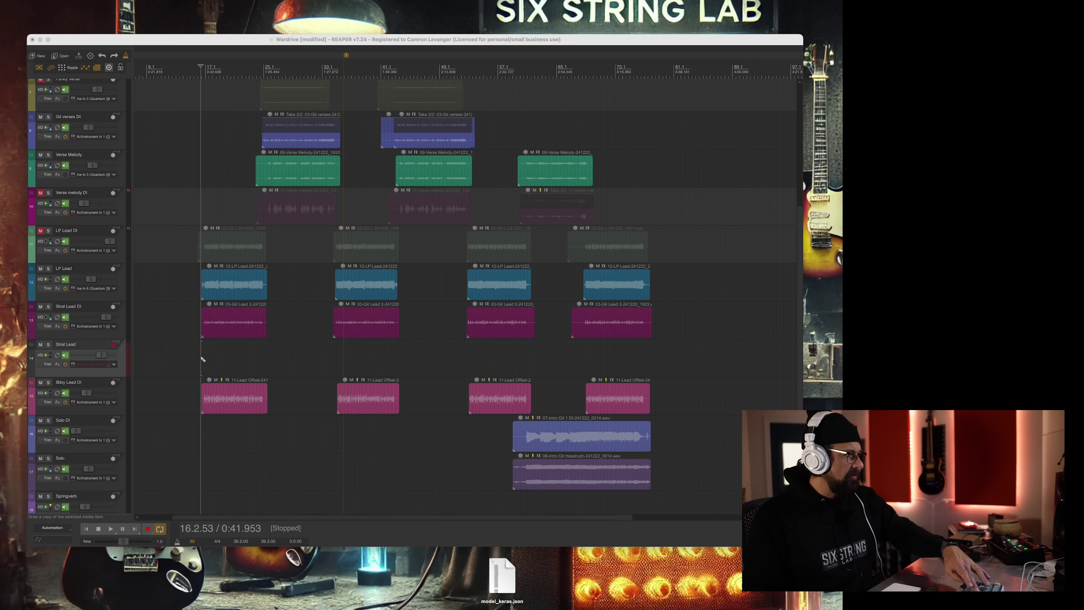
pyautogui.press('super+r')
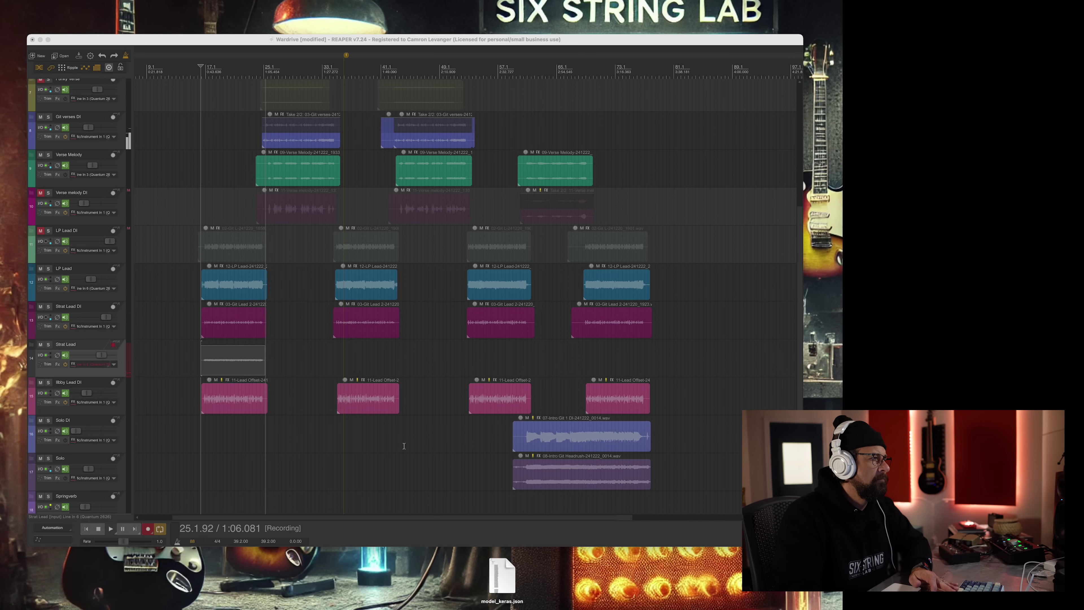
pyautogui.press('space')
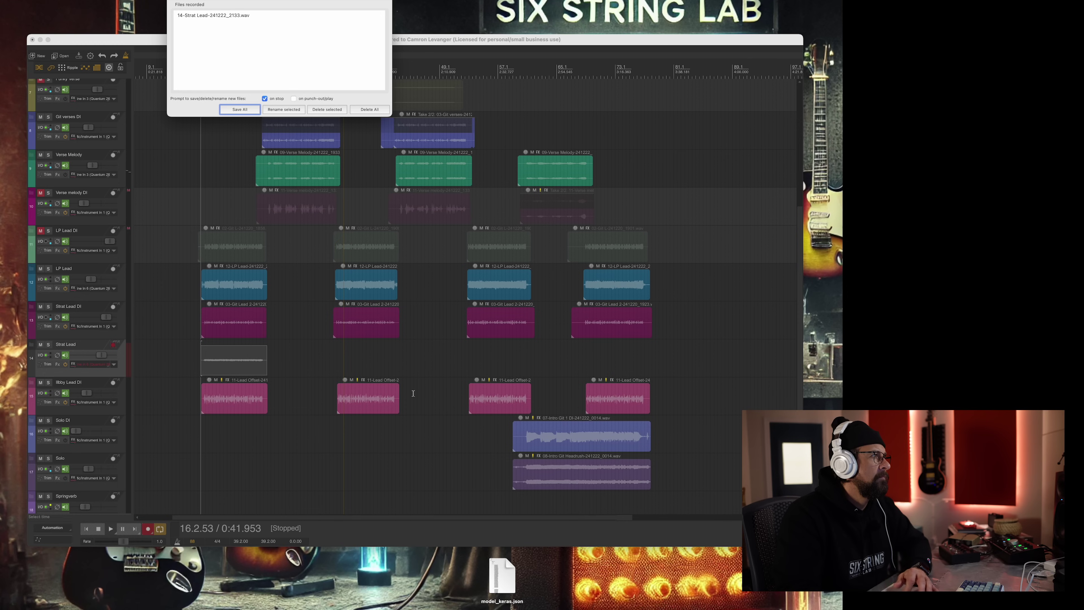
pyautogui.click(240, 110)
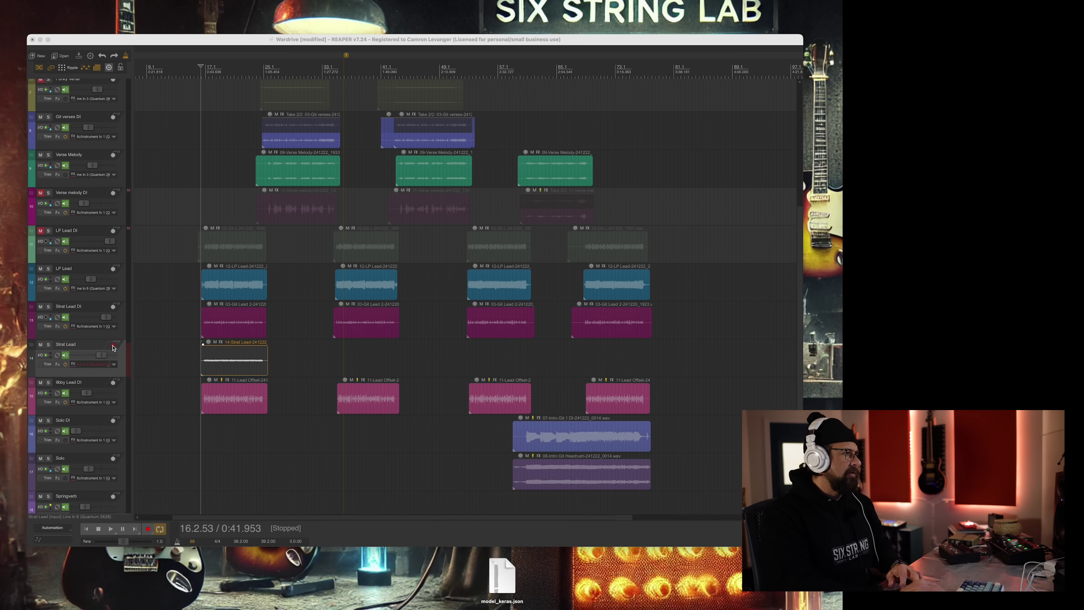
pyautogui.press('space')
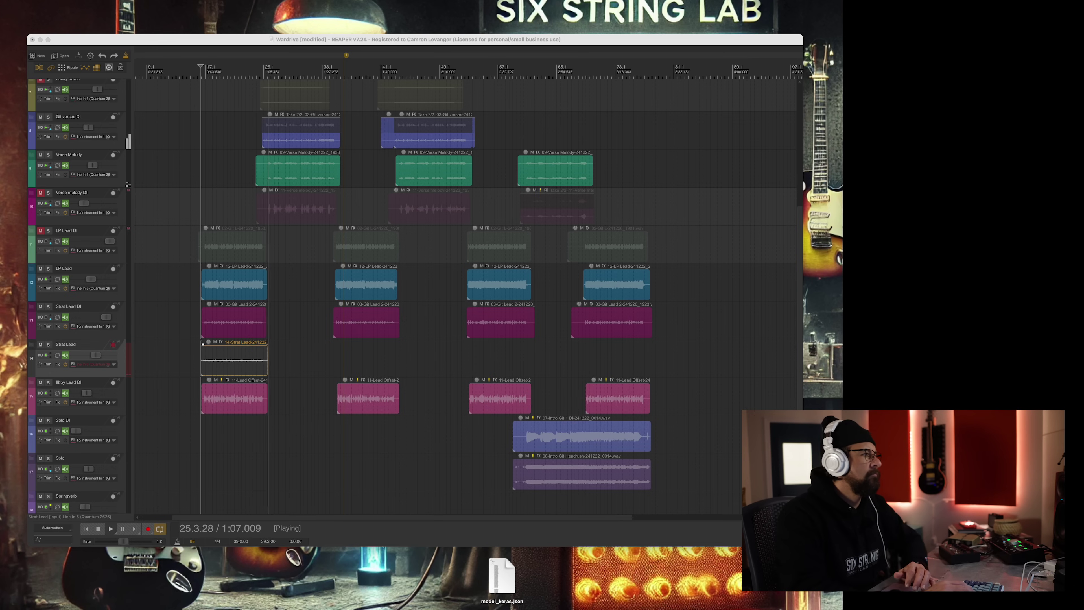
# Stop playback, record the remaining Strat Lead passes alongside the other Strat Lead DI clips, and save the takes.
pyautogui.press('space')
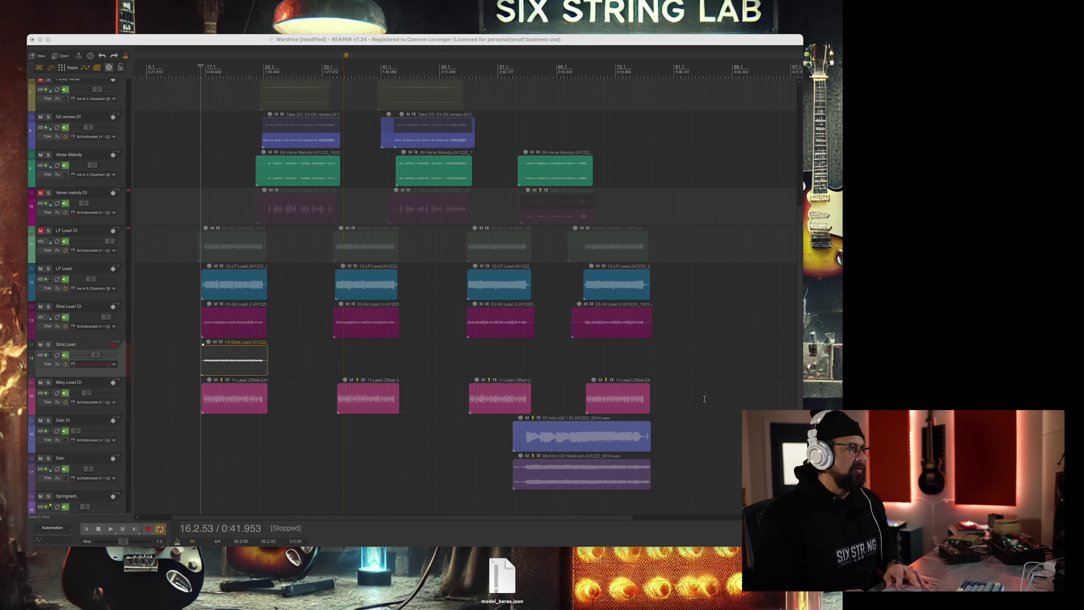
pyautogui.click(332, 354)
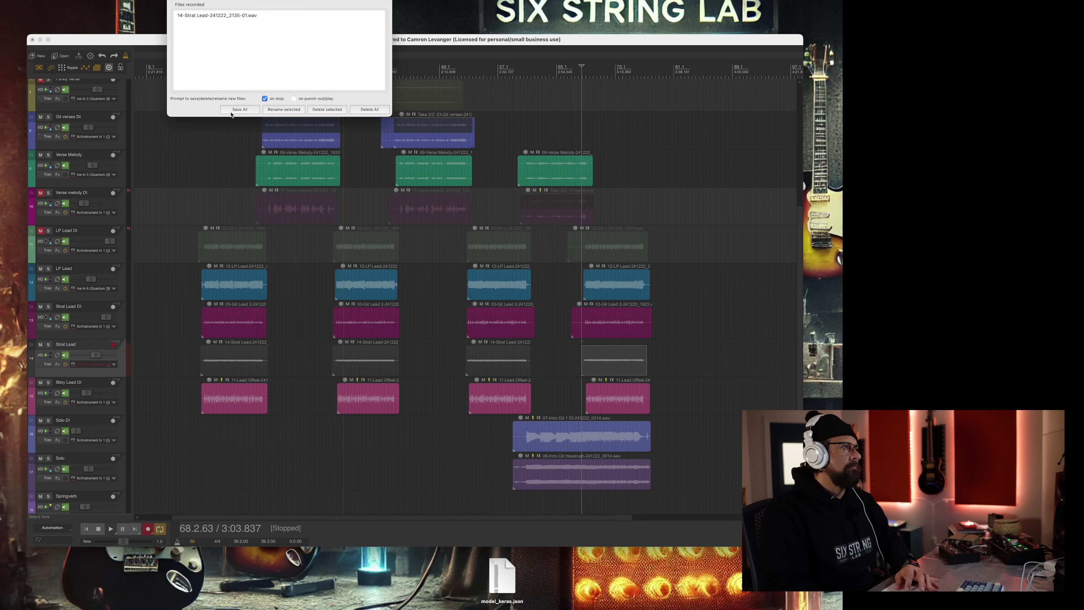
pyautogui.click(232, 111)
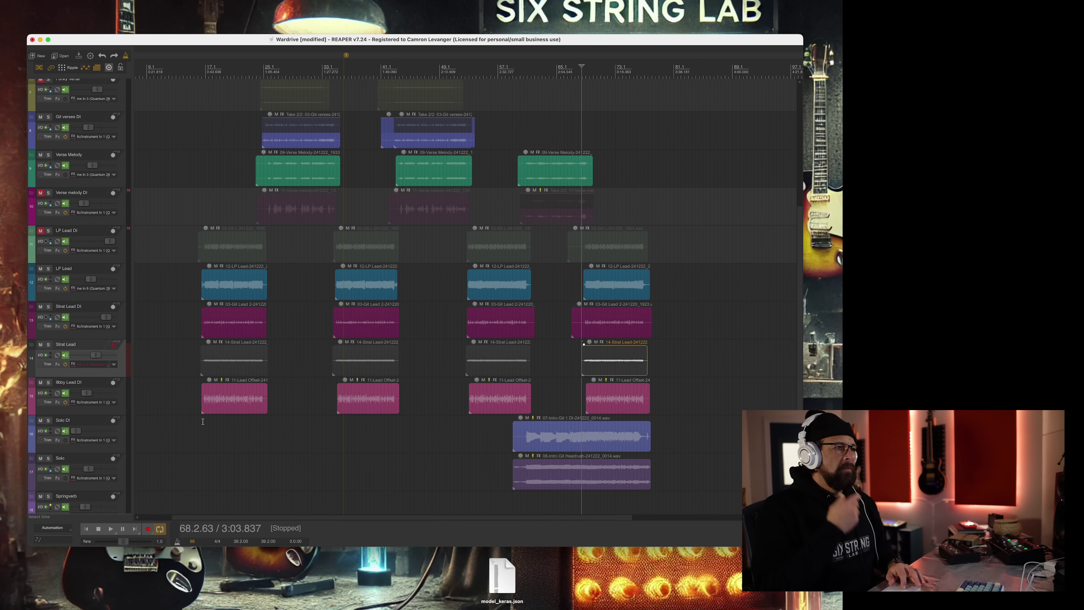
# Give the Strat Lead track a random color and disarm it.
pyautogui.rightClick(82, 373)
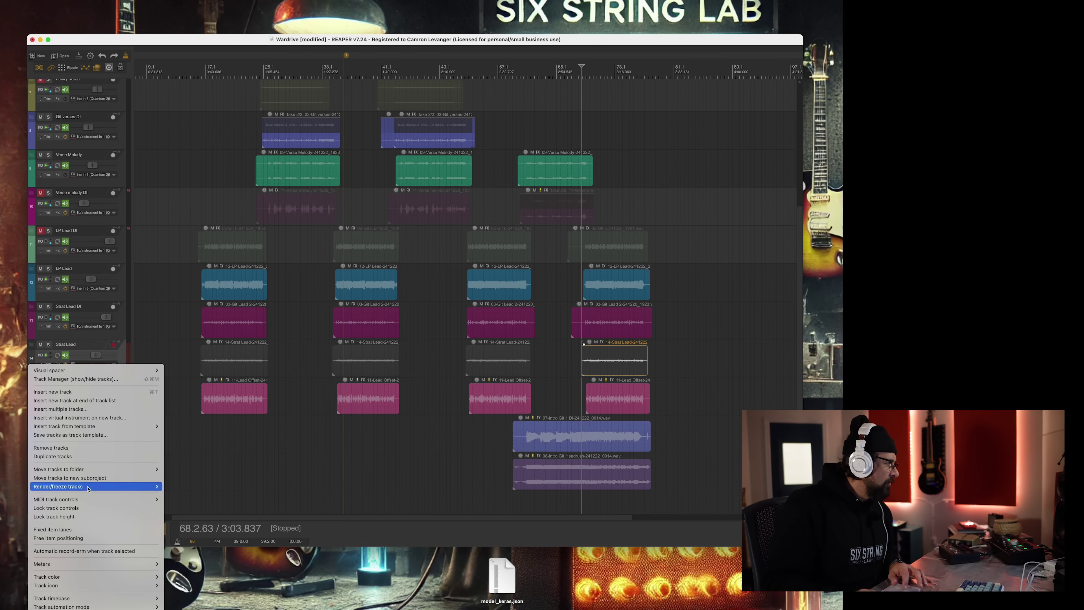
pyautogui.moveTo(88, 489)
pyautogui.moveTo(93, 577)
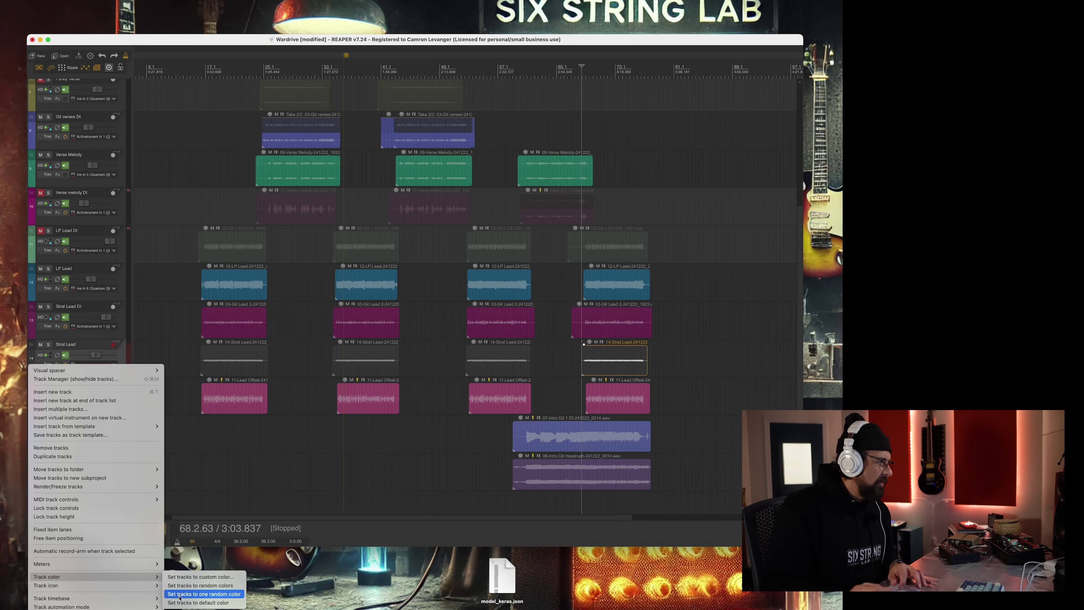
pyautogui.click(178, 589)
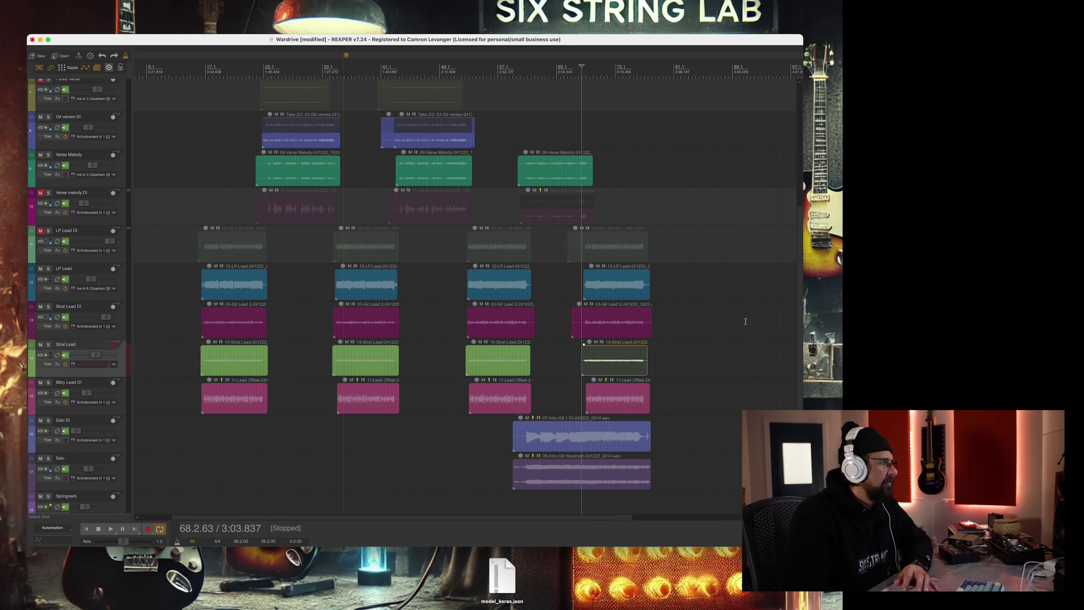
pyautogui.click(113, 346)
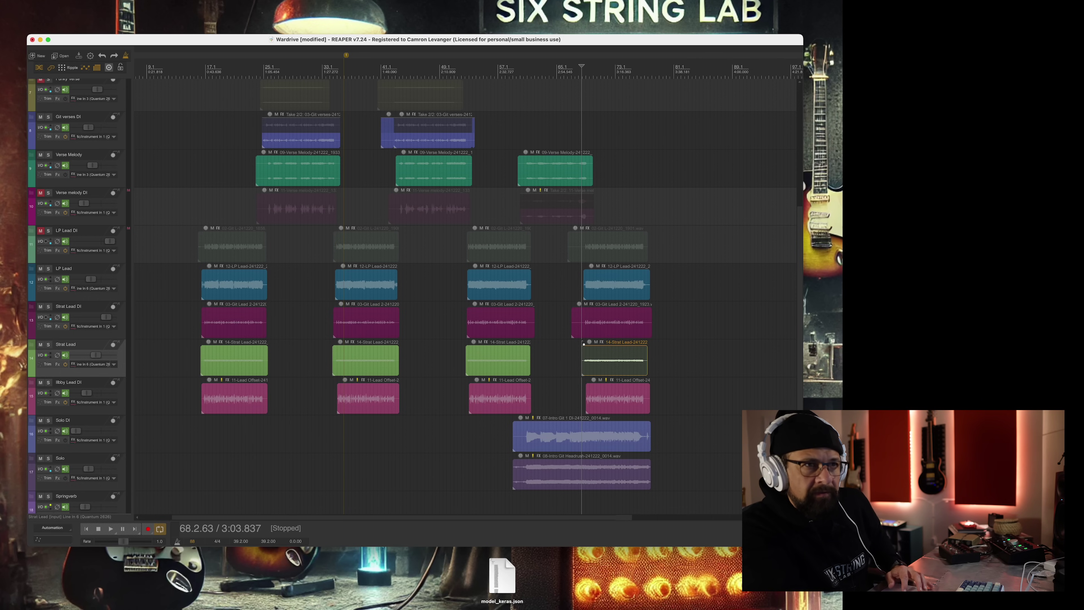
# Play the Ibby Lead DI track from 34.3.60 through GTR Amp Mono, raise its volume, and close the amp plugin.
pyautogui.click(57, 403)
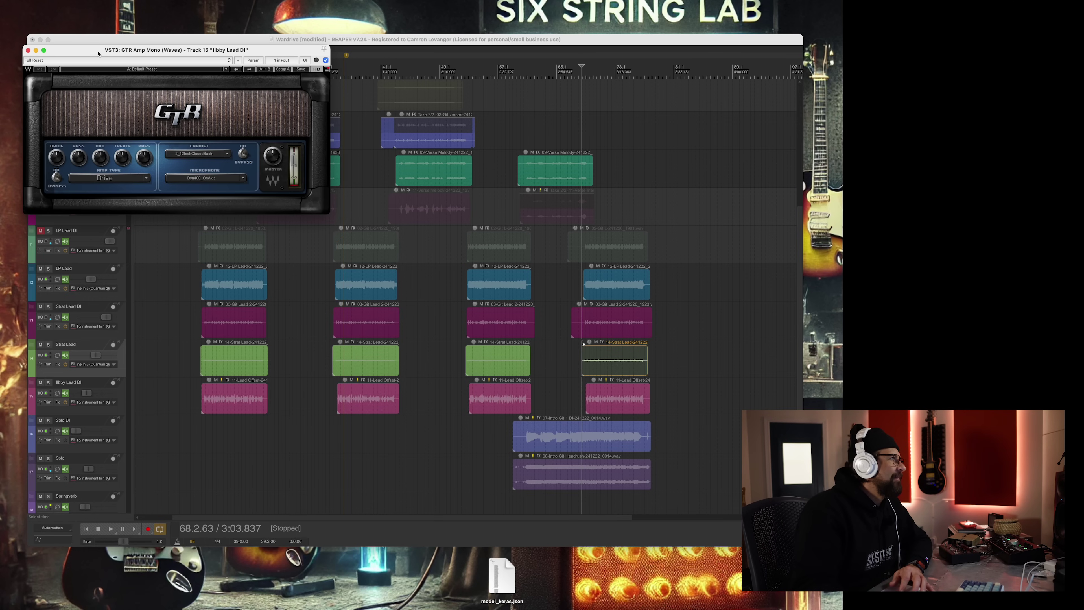
pyautogui.moveTo(98, 54); pyautogui.dragTo(353, 159)
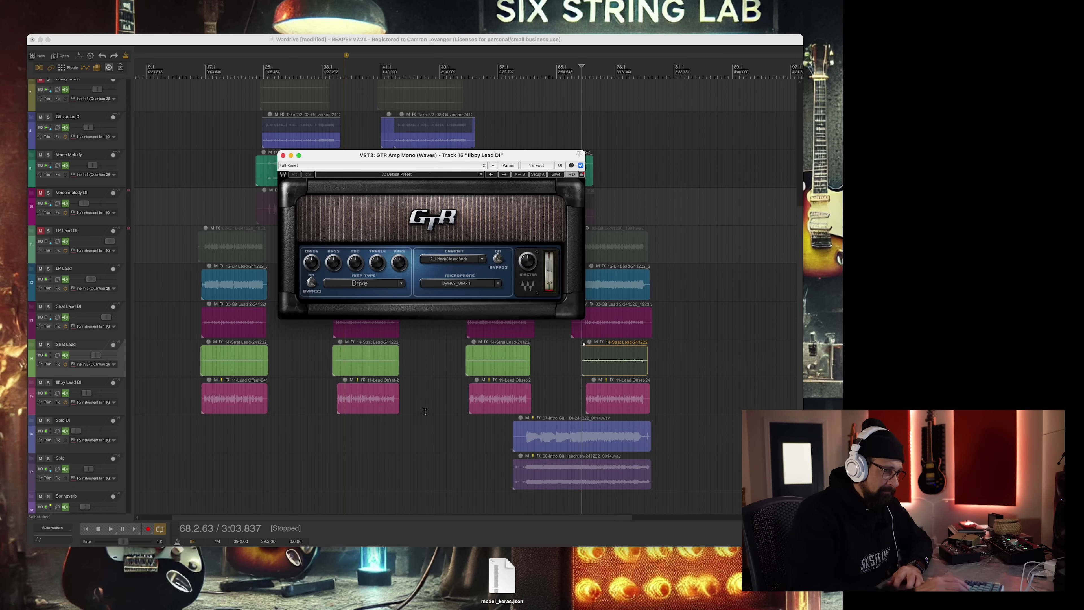
pyautogui.click(335, 385)
pyautogui.press('space')
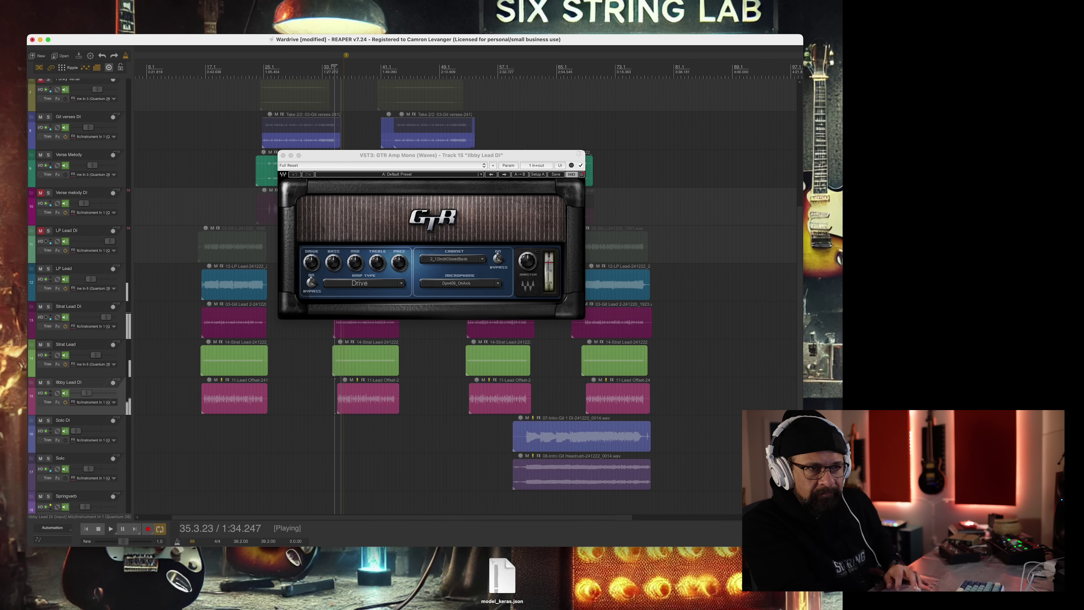
pyautogui.moveTo(86, 393); pyautogui.dragTo(92, 393)
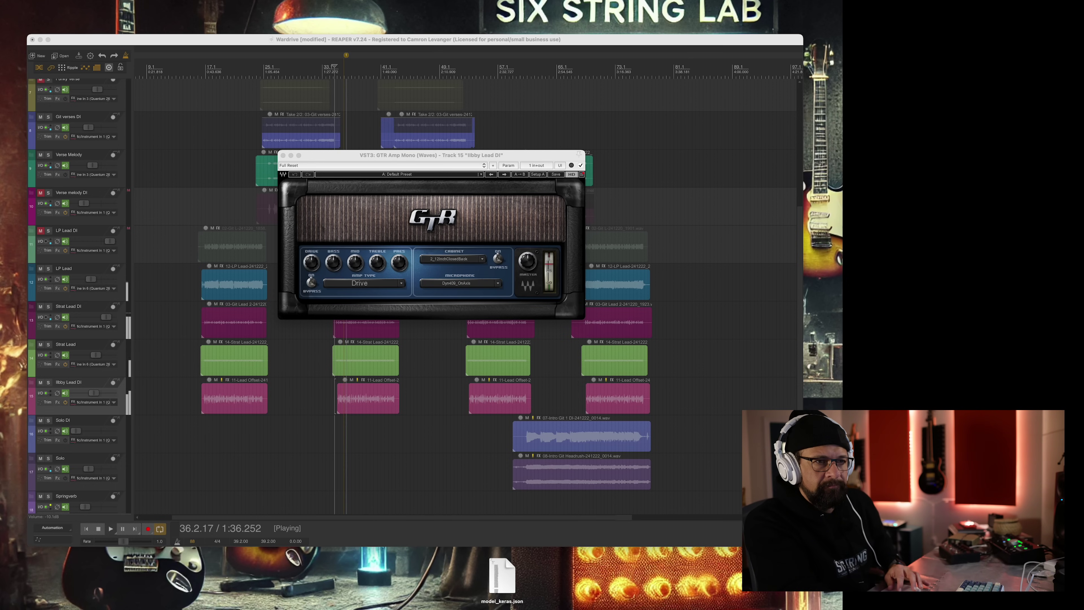
pyautogui.moveTo(92, 393); pyautogui.dragTo(93, 393)
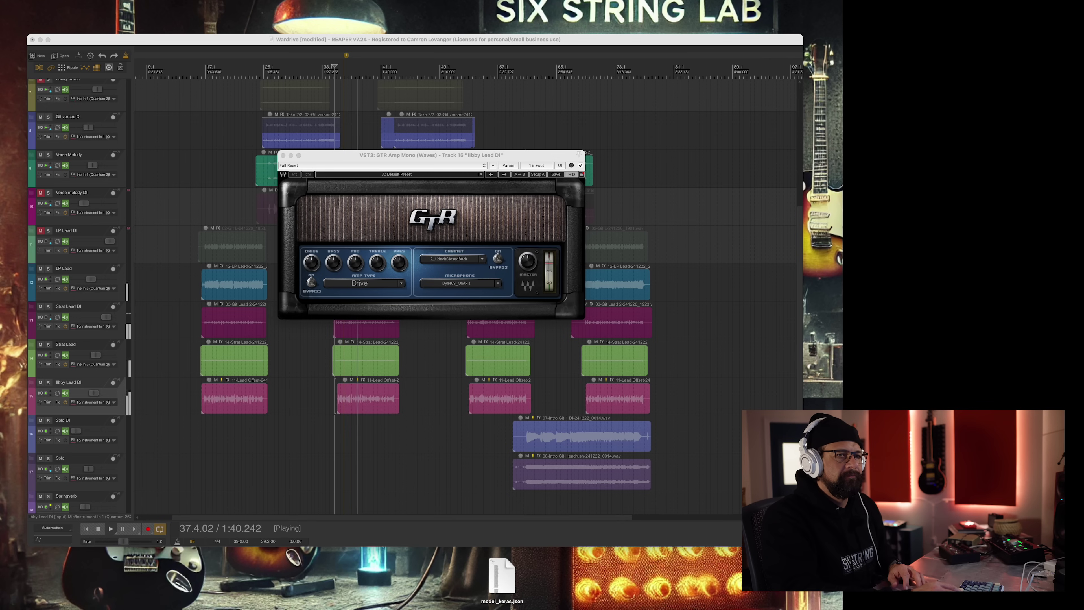
pyautogui.press('space')
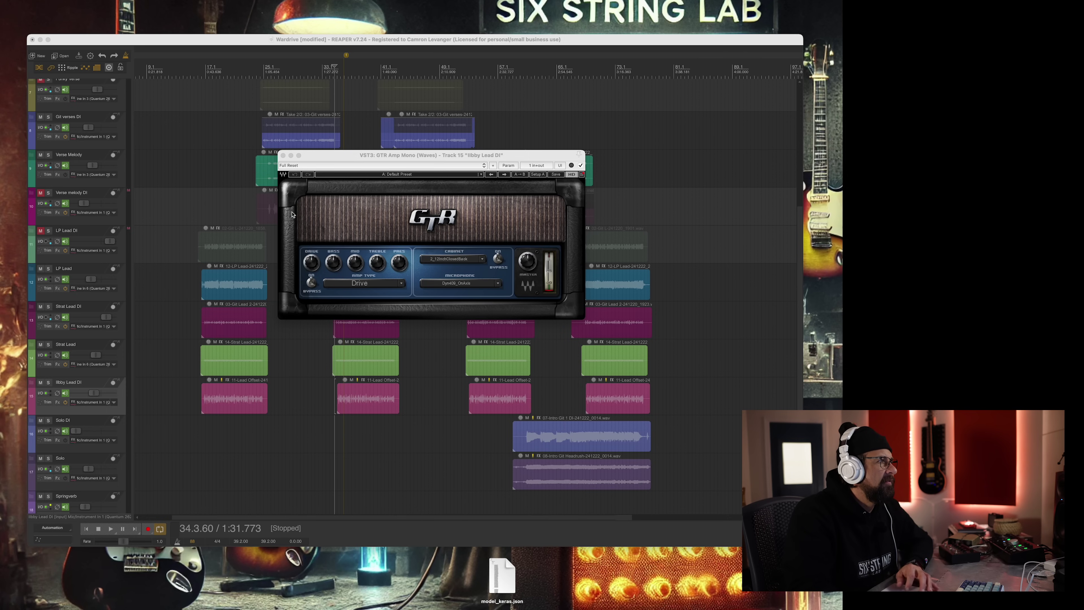
pyautogui.click(283, 155)
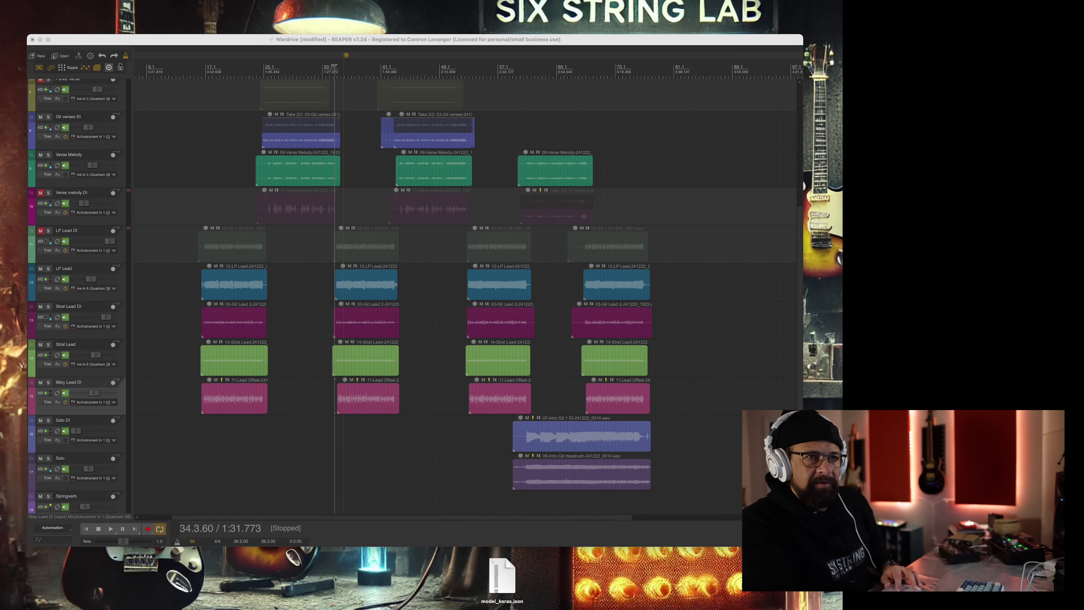
# In AmpliTube 5 on Ibby Lead DI, load the Bad Cat Clone Matching tone model and inspect the bypassed 4x12 Brit 8000 cabinet.
pyautogui.press('f')
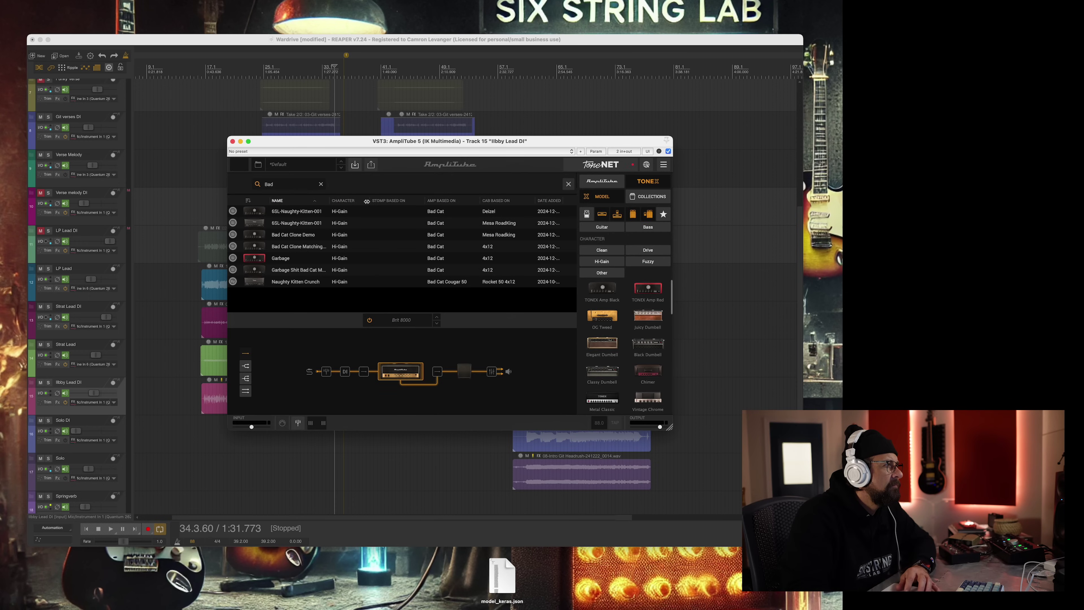
pyautogui.click(309, 247)
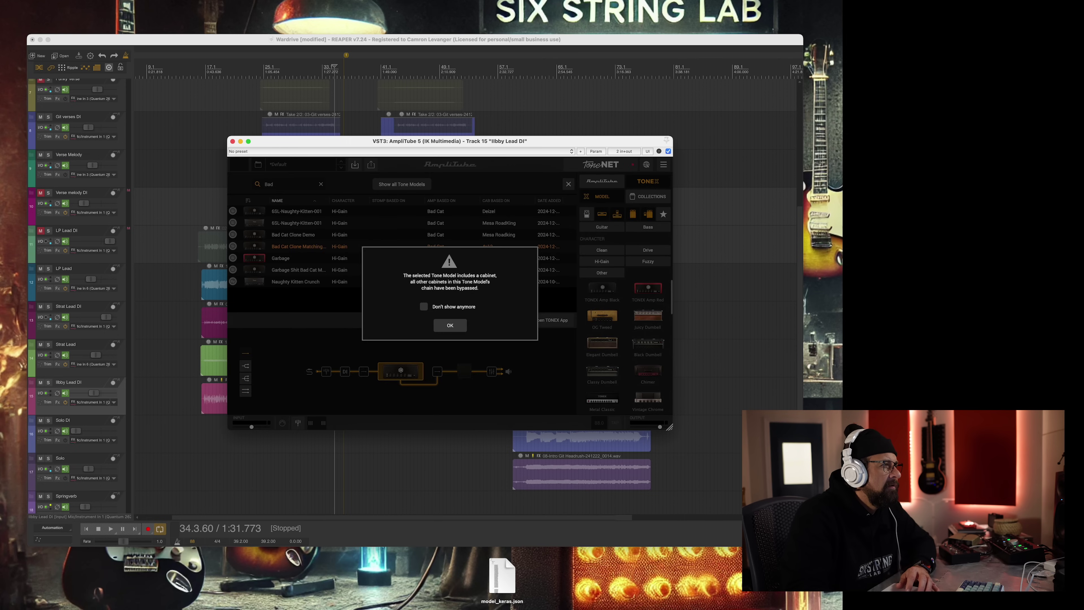
pyautogui.click(450, 326)
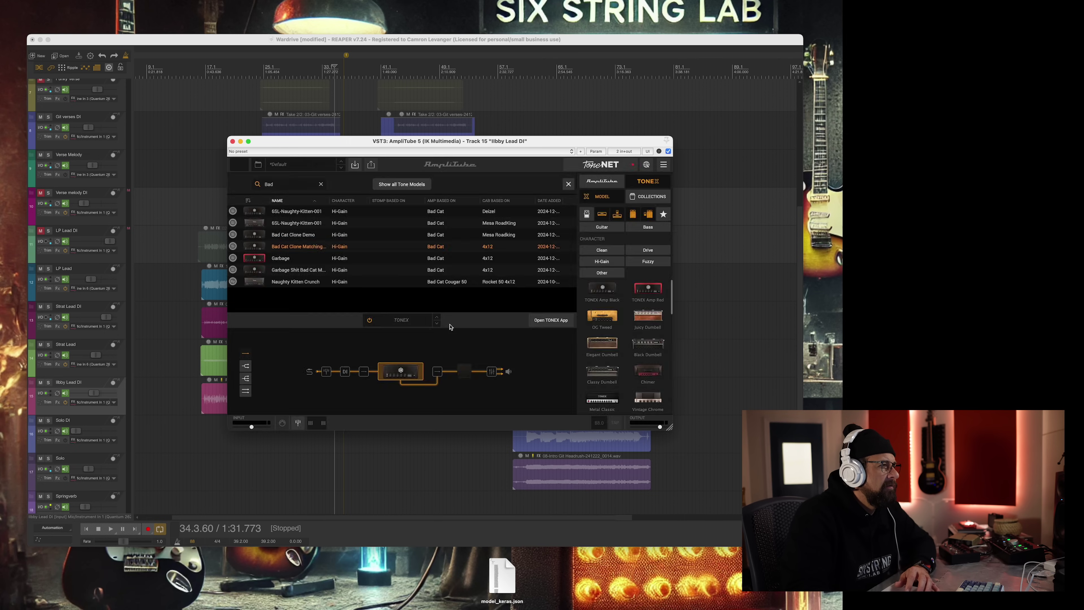
pyautogui.click(462, 372)
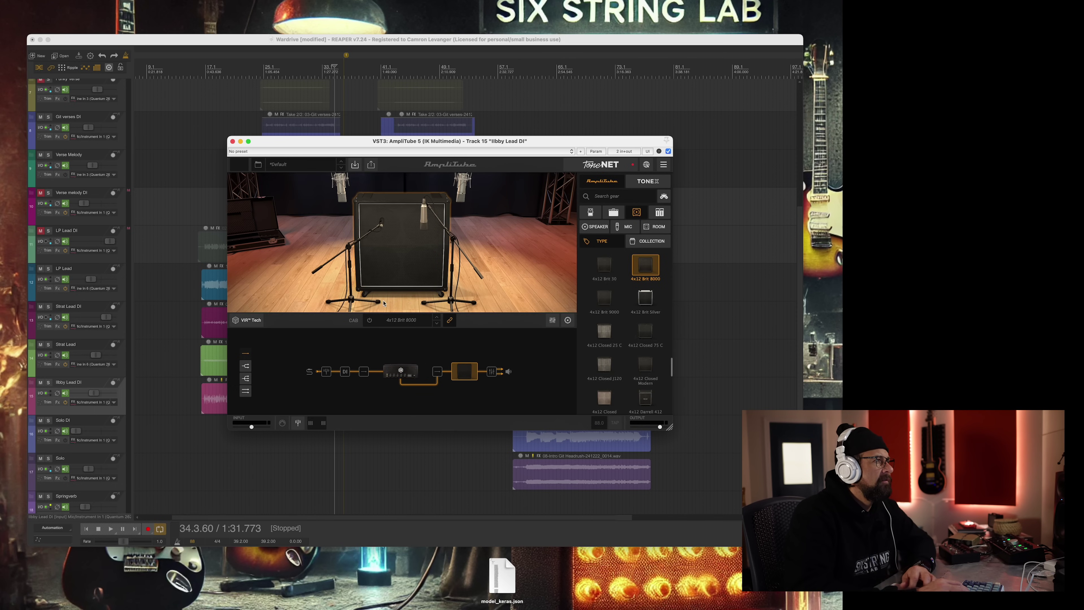
# Lower the Ibby Lead DI track's volume during playback with the other guitars and close the AmpliTube 5 window.
pyautogui.press('space')
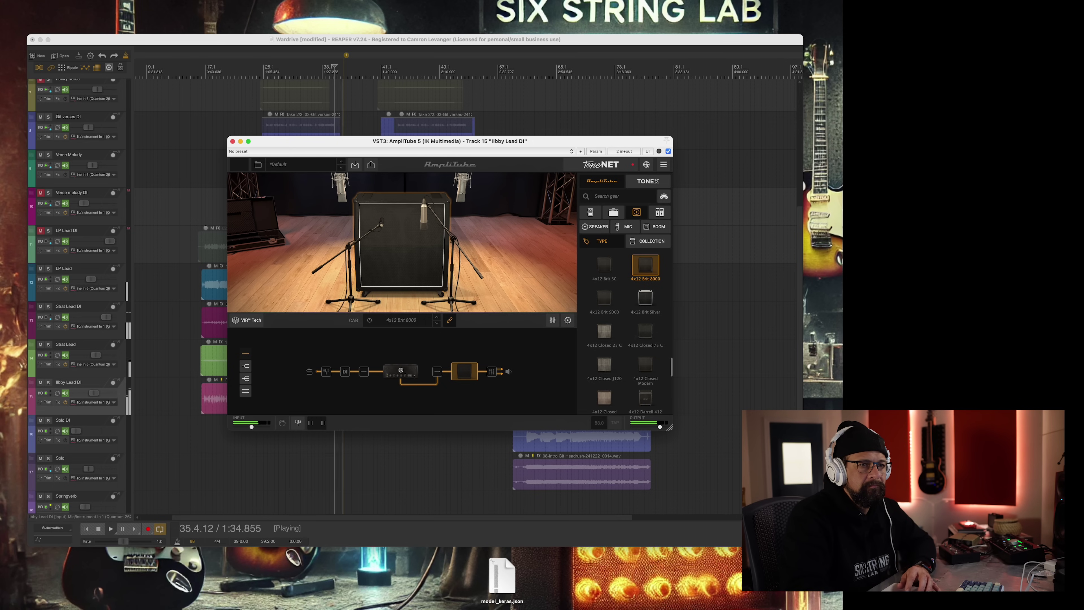
pyautogui.moveTo(94, 392); pyautogui.dragTo(89, 392)
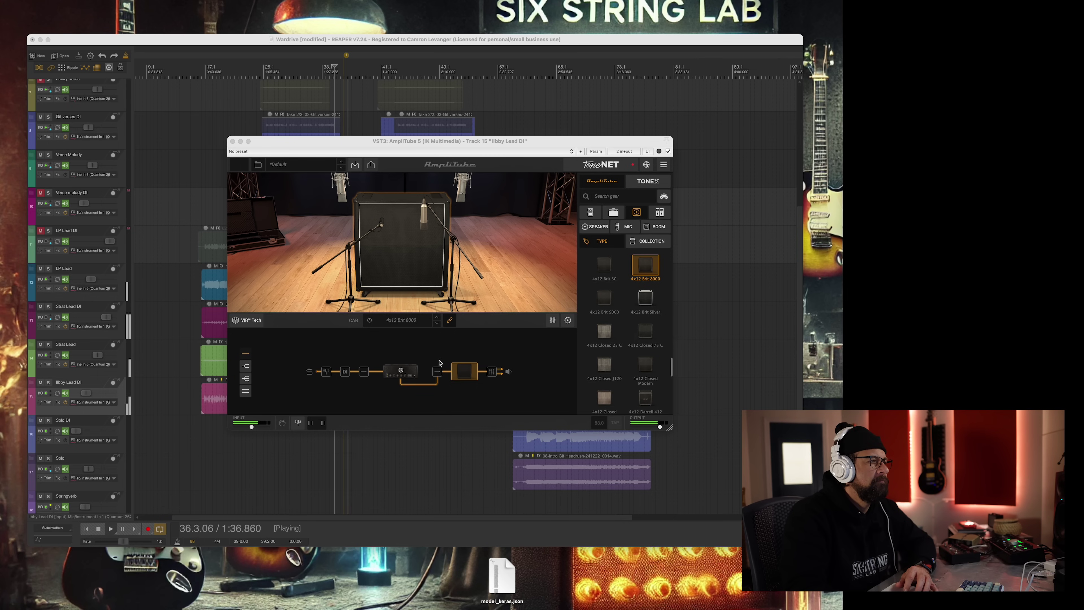
pyautogui.click(232, 141)
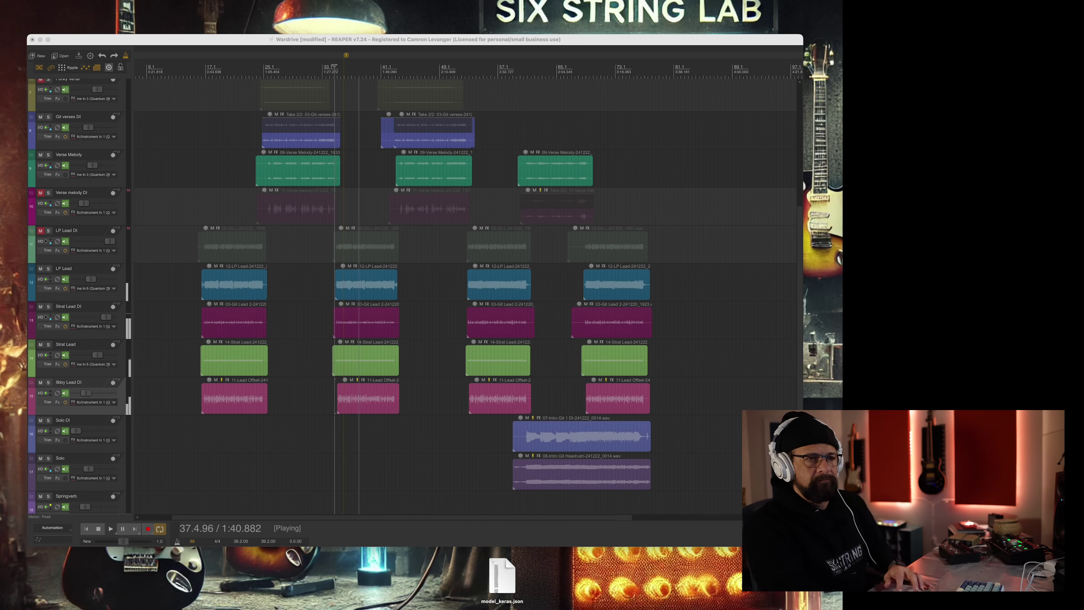
pyautogui.moveTo(86, 393); pyautogui.dragTo(85, 392)
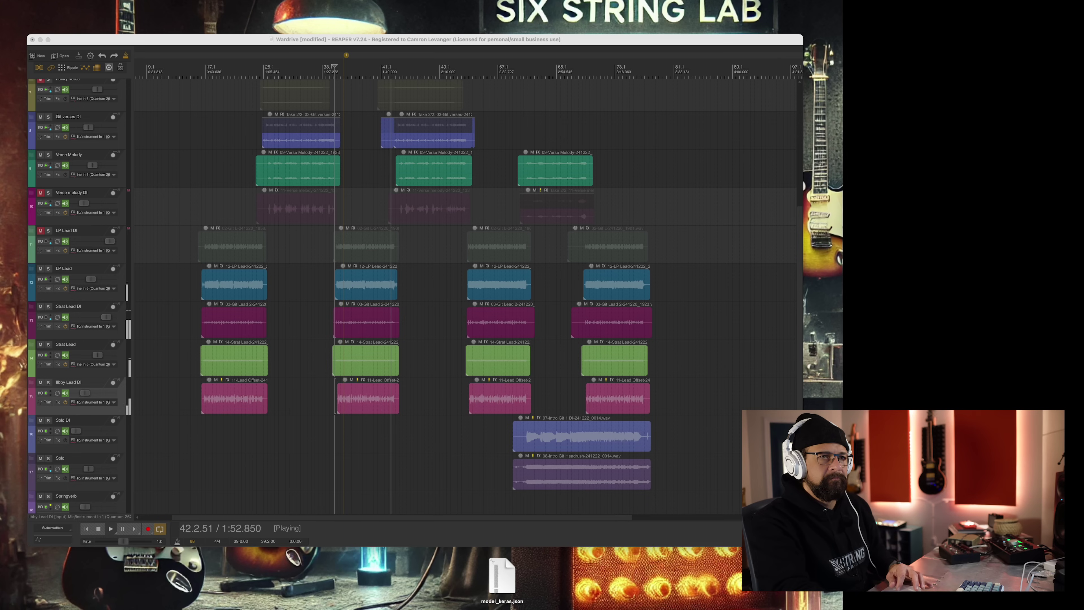
# Replay the section from 34.3.60 and compare the mix with Ibby Lead DI muted and unmuted.
pyautogui.press('space')
pyautogui.press('space')
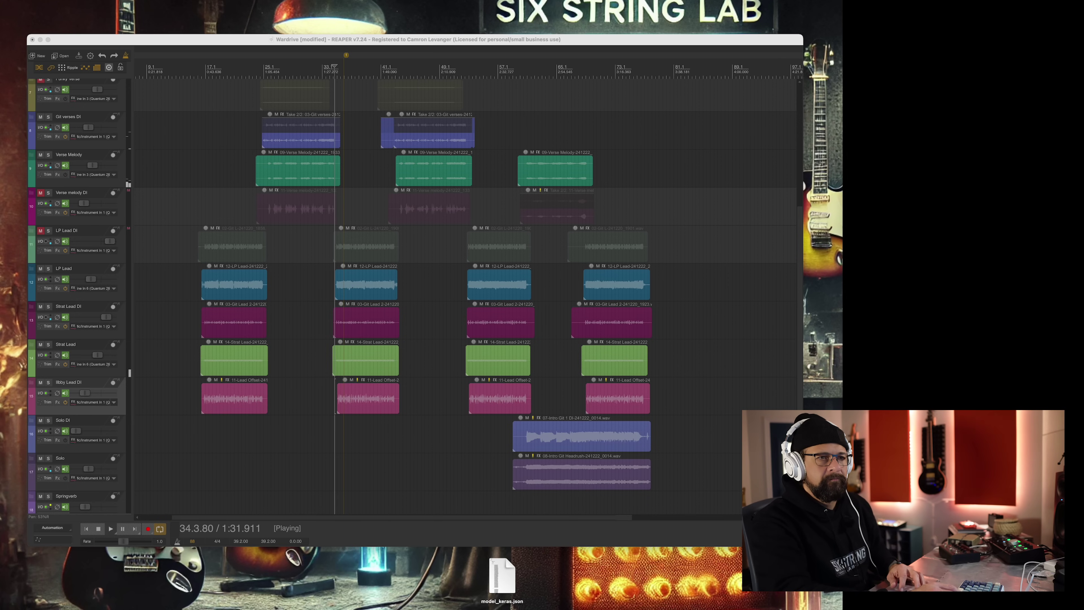
pyautogui.click(40, 382)
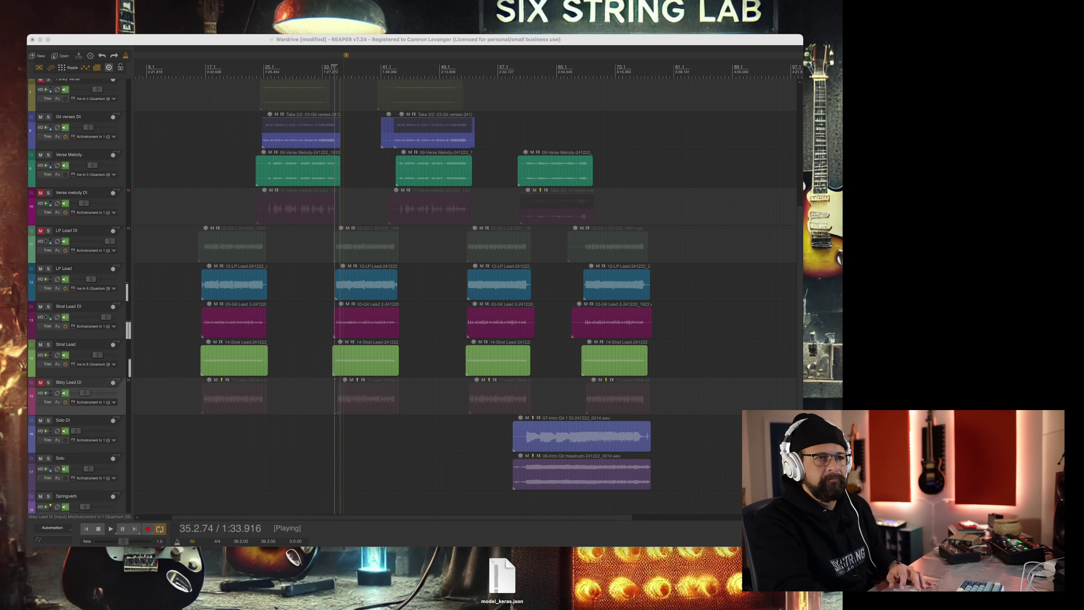
pyautogui.click(41, 382)
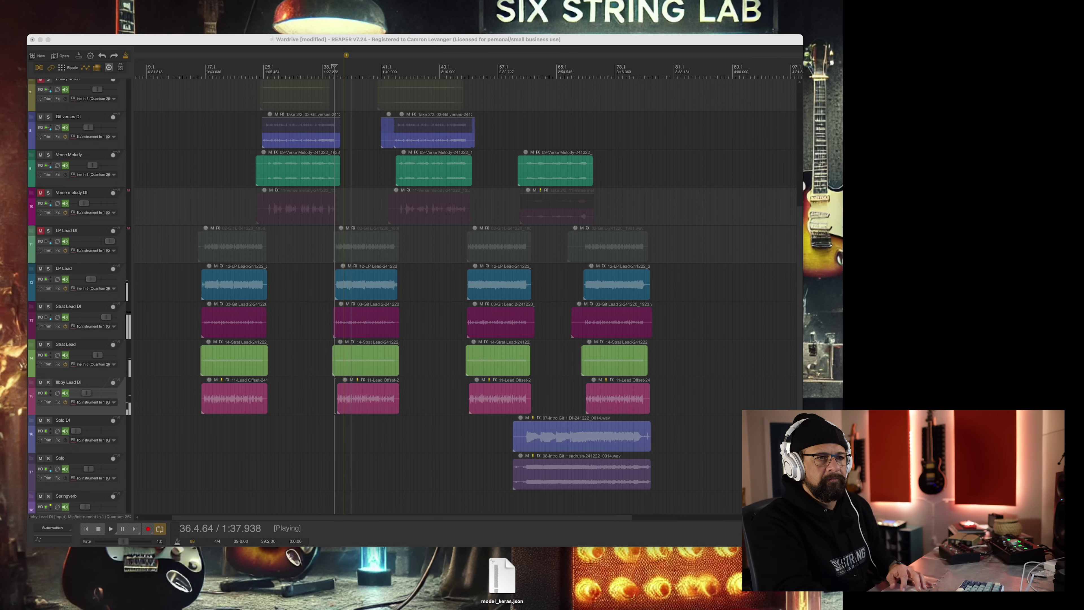
pyautogui.click(40, 382)
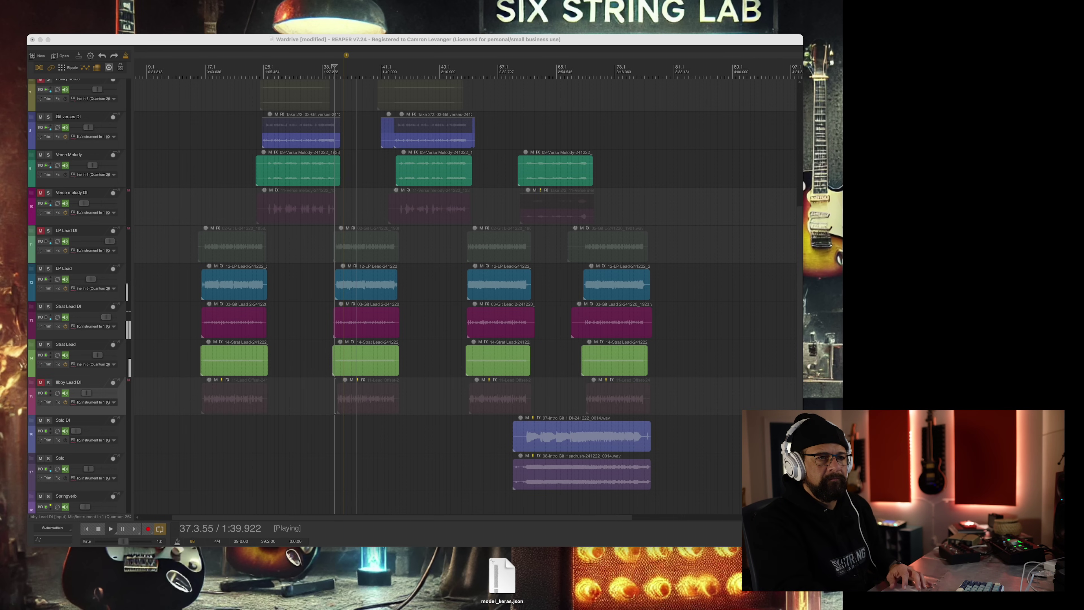
pyautogui.click(40, 383)
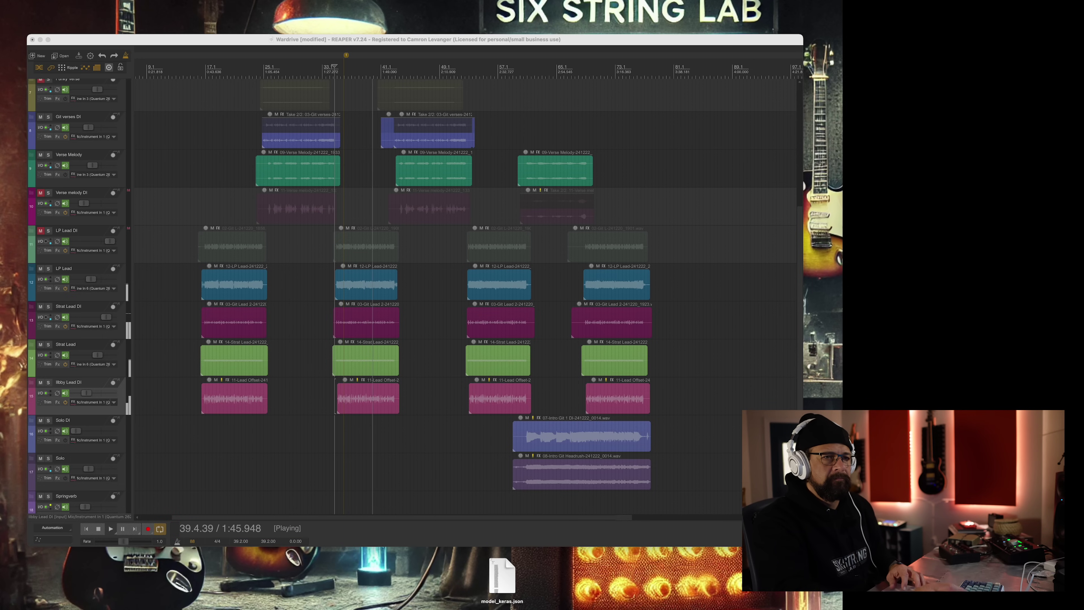
pyautogui.click(41, 382)
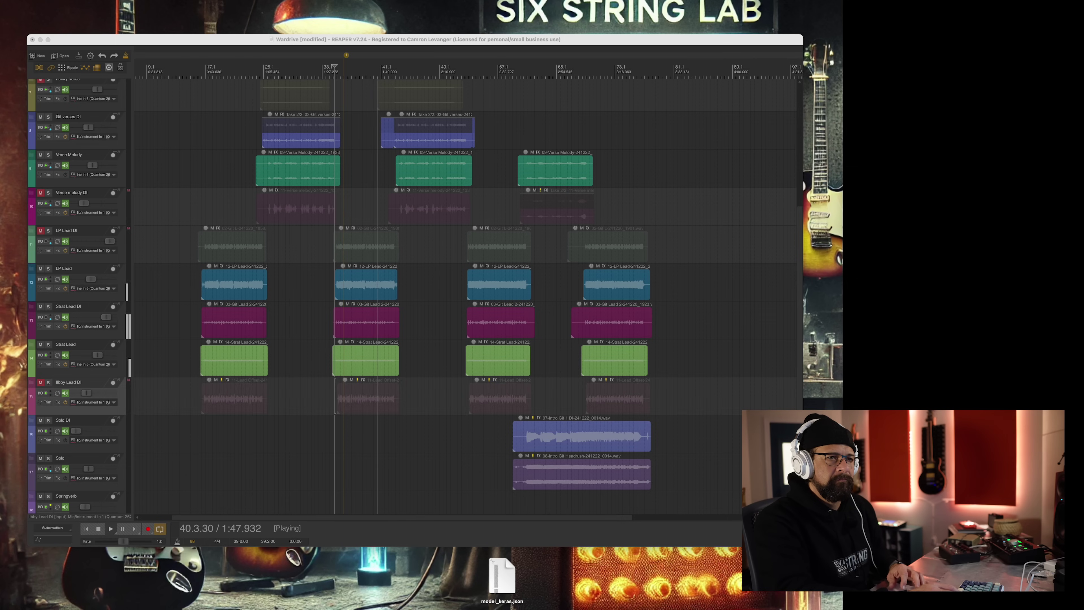
pyautogui.click(40, 382)
pyautogui.press('space')
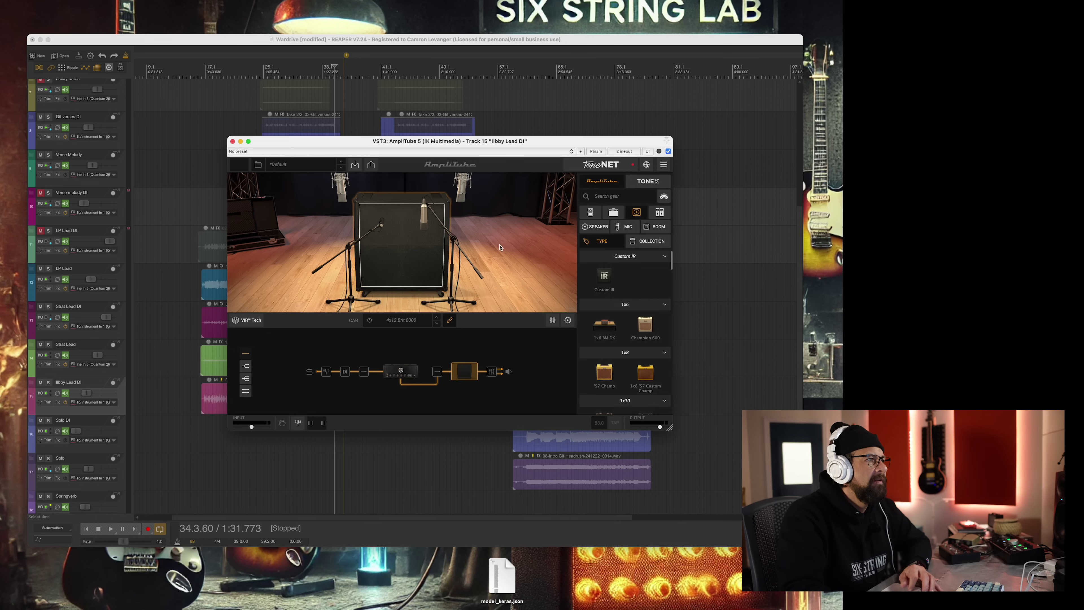
# Search AmpliTube 5's TONEX models for "Lowm", widen the name column, and select the 6SL-Lowman-50-001 tone model for Ibby Lead DI.
pyautogui.click(284, 164)
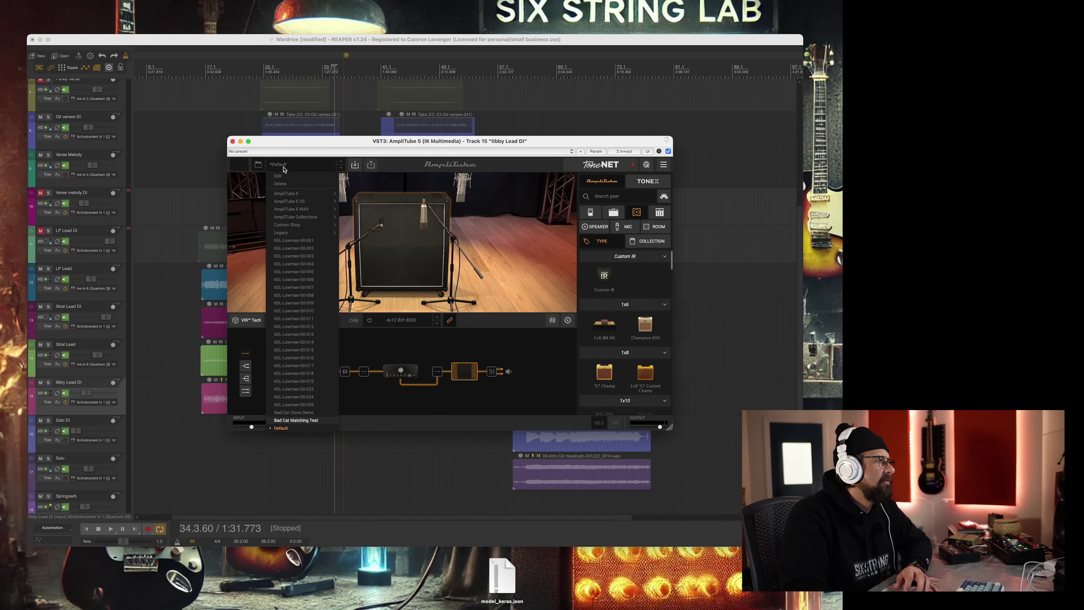
pyautogui.click(285, 167)
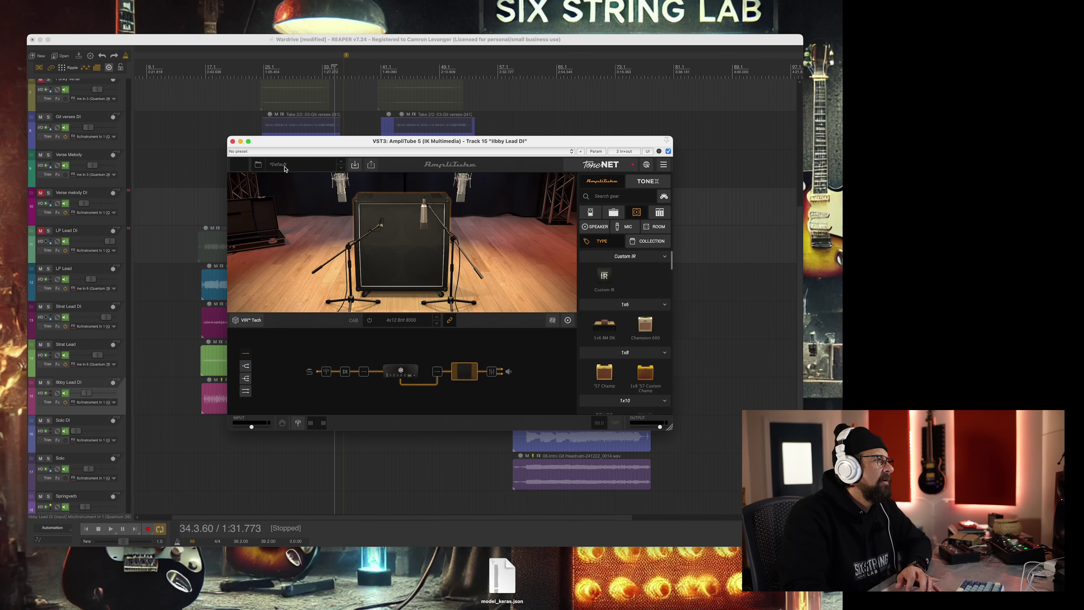
pyautogui.click(642, 183)
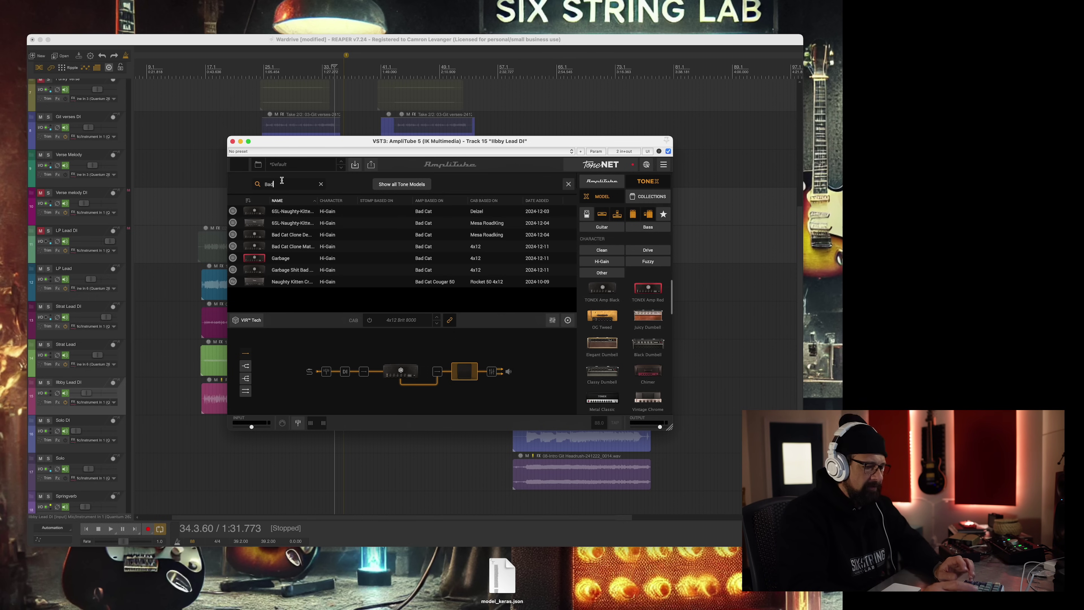
pyautogui.press('BackSpace')
pyautogui.press('BackSpace')
pyautogui.press('BackSpace')
pyautogui.write('Lowm')
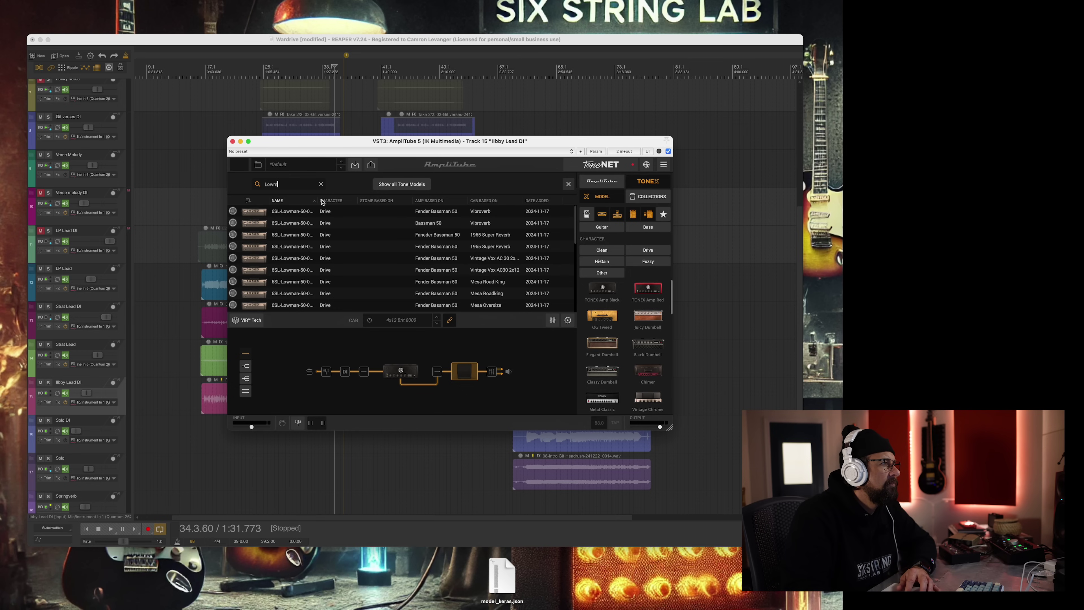
pyautogui.moveTo(317, 199); pyautogui.dragTo(349, 200)
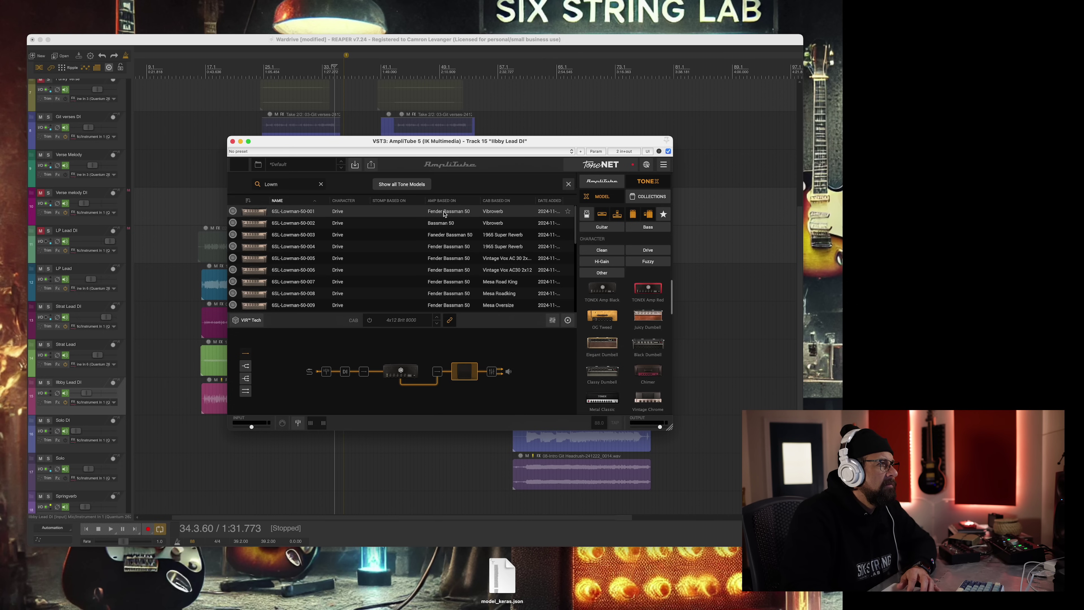
pyautogui.click(491, 213)
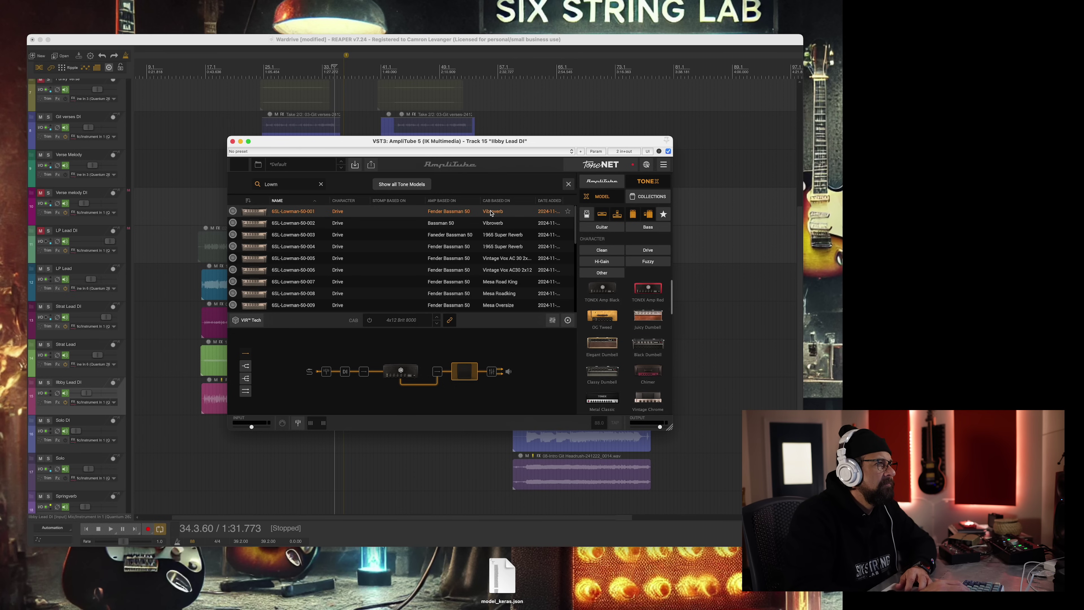
# During playback, audition the 6SL-Lowman-50-001 and 6SL-Lowman-50-002 tone models in Ibby Lead DI's TONEX amp slot and load 6SL-Lowman-50-003.
pyautogui.press('space')
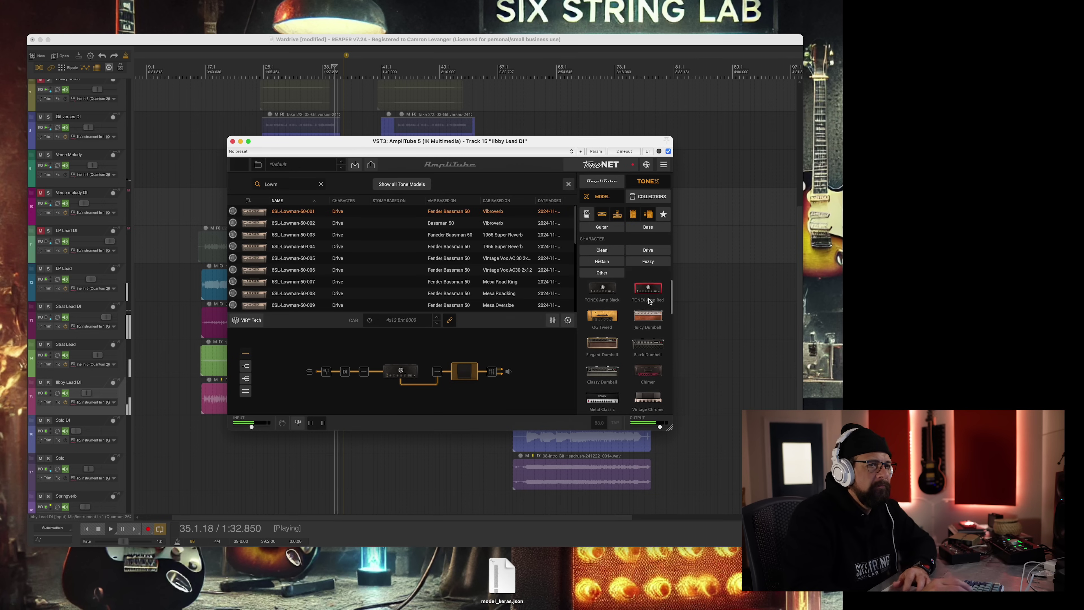
pyautogui.moveTo(86, 393); pyautogui.dragTo(94, 393)
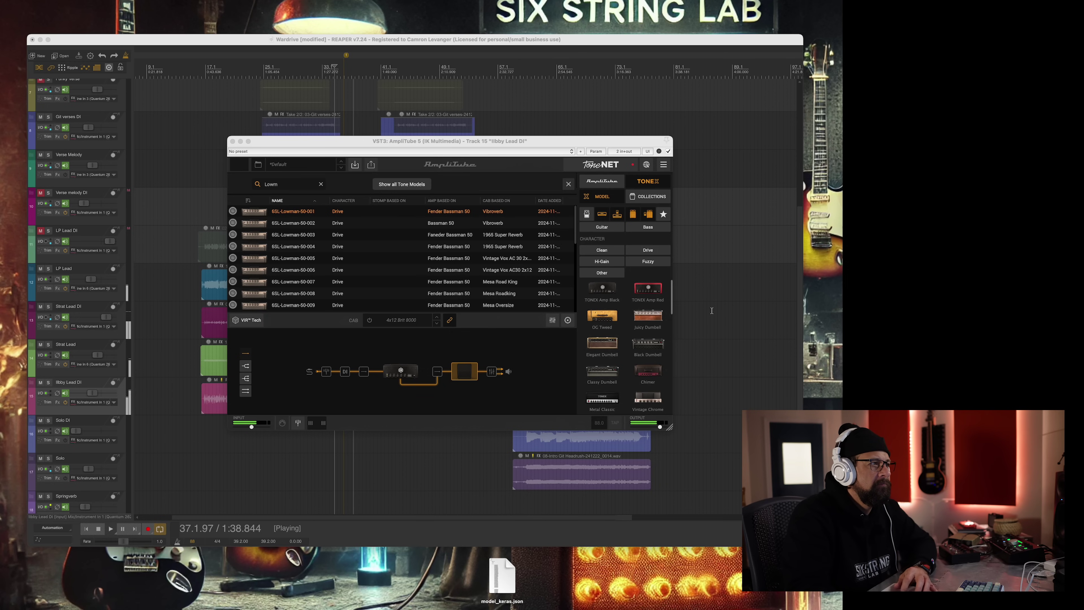
pyautogui.click(408, 374)
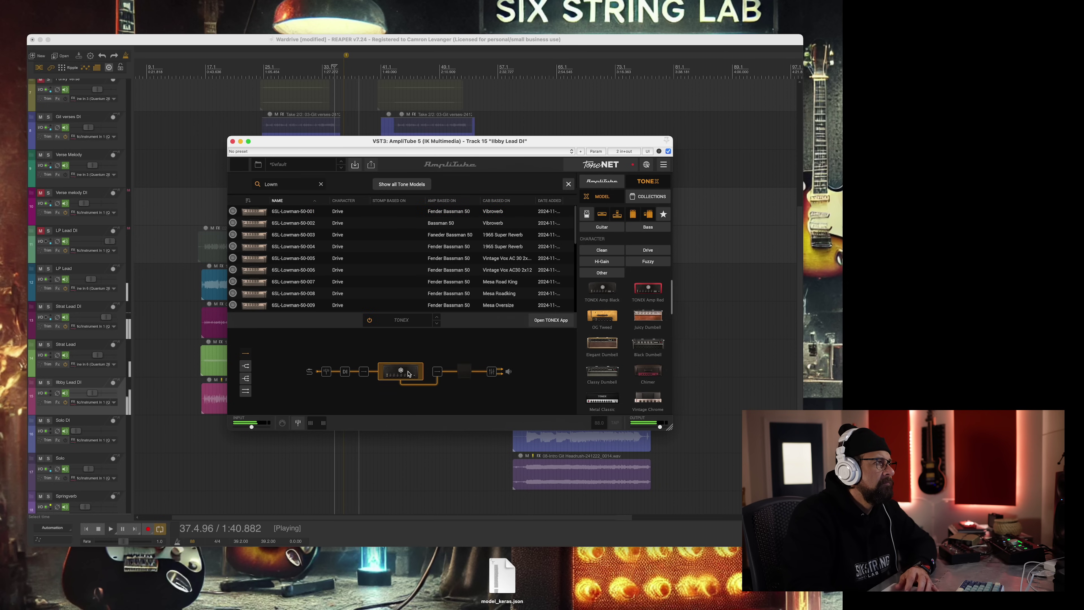
pyautogui.click(300, 212)
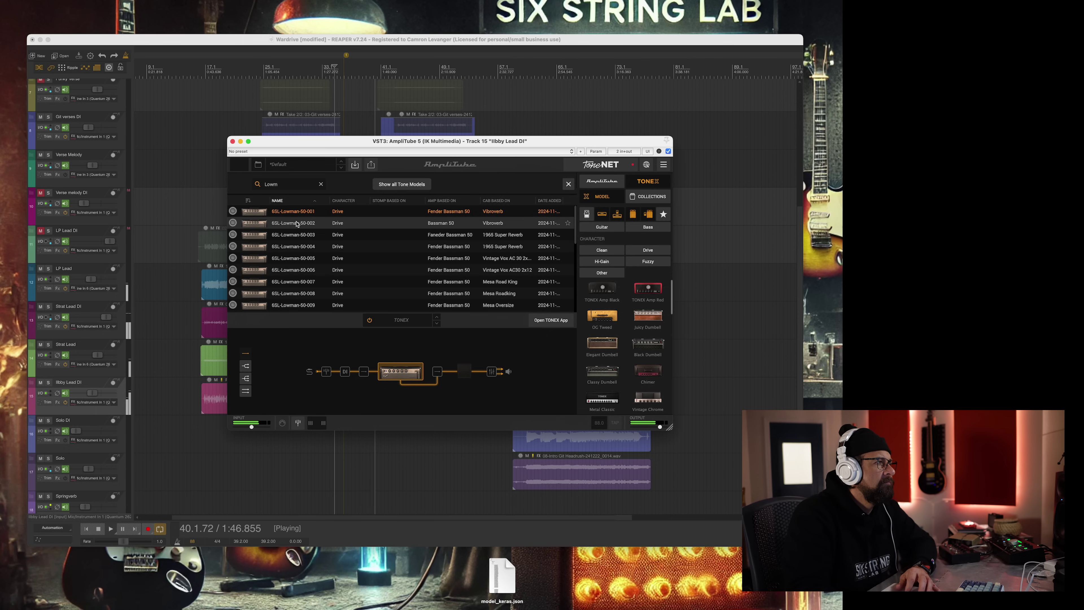
pyautogui.click(297, 224)
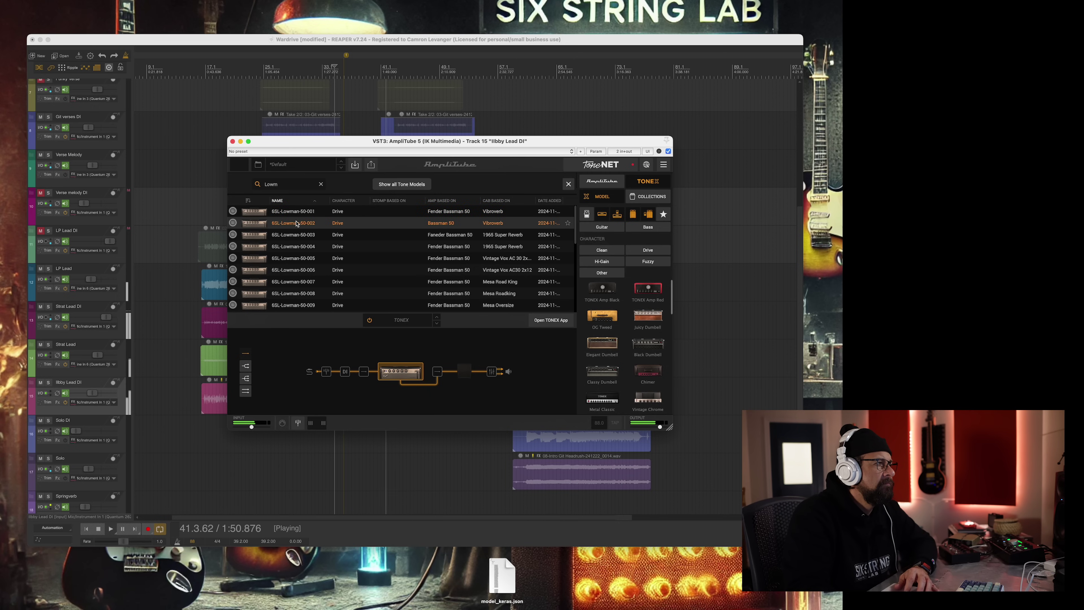
pyautogui.click(296, 234)
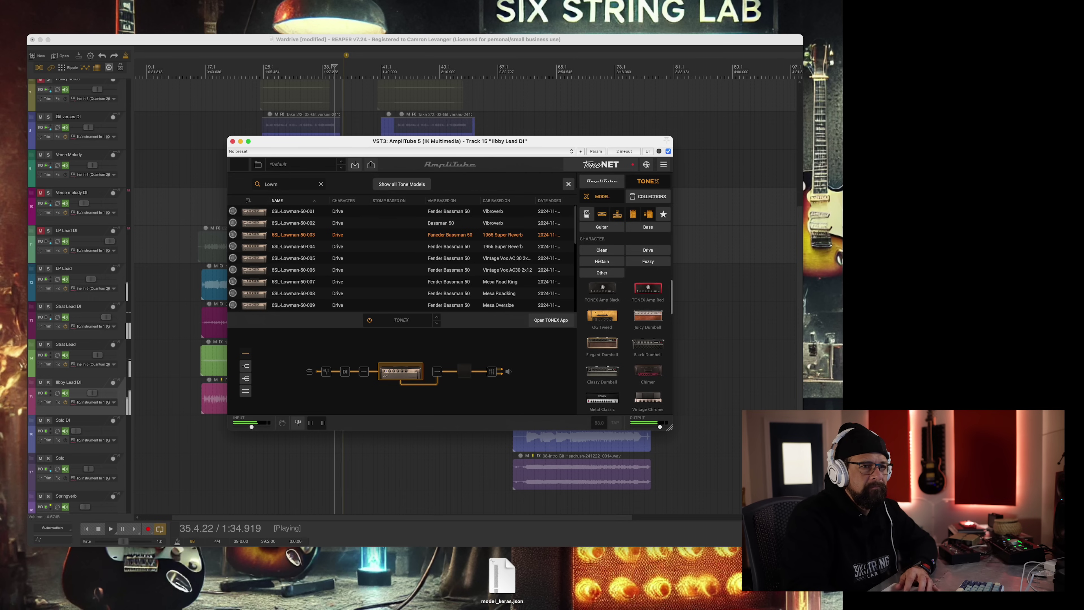
# Lower the Ibby Lead DI track's volume slightly against the other guitars, close its AmpliTube 5 window and stop playback.
pyautogui.moveTo(92, 393); pyautogui.dragTo(88, 393)
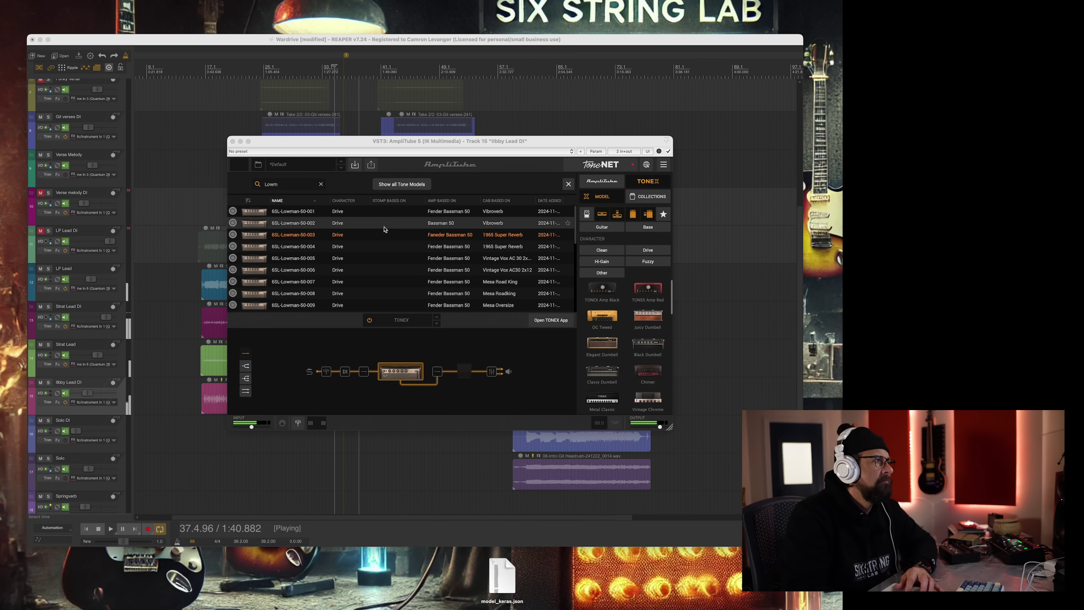
pyautogui.click(232, 141)
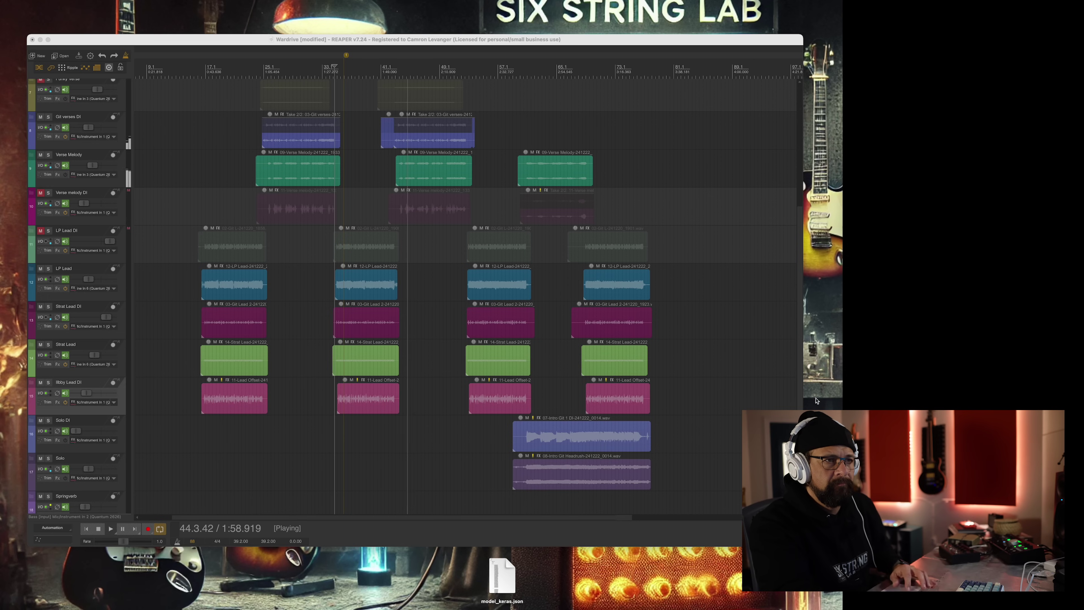
pyautogui.press('space')
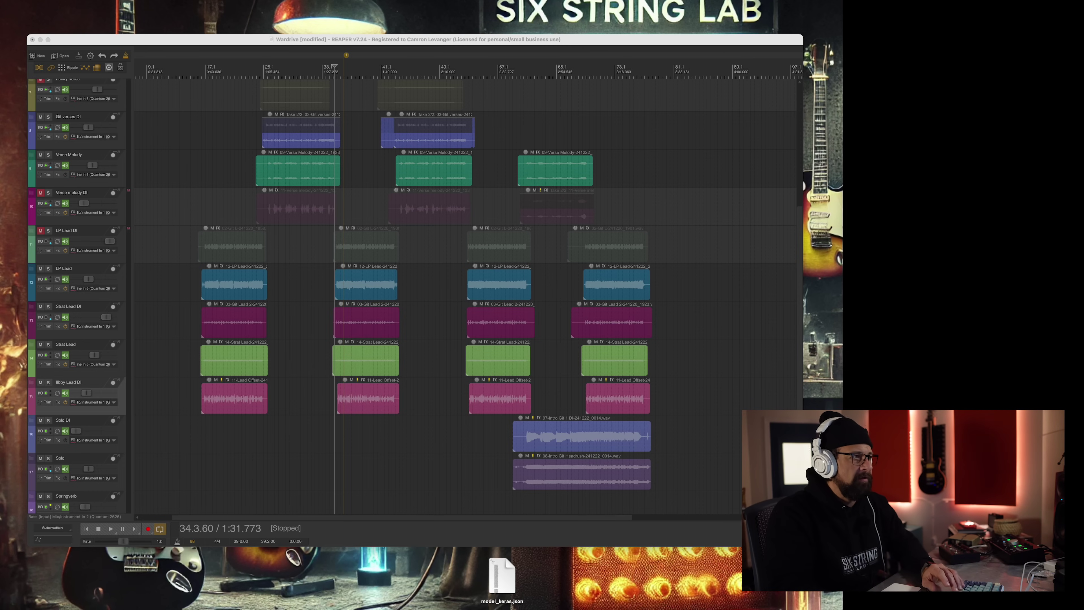
pyautogui.press('space')
pyautogui.press('space')
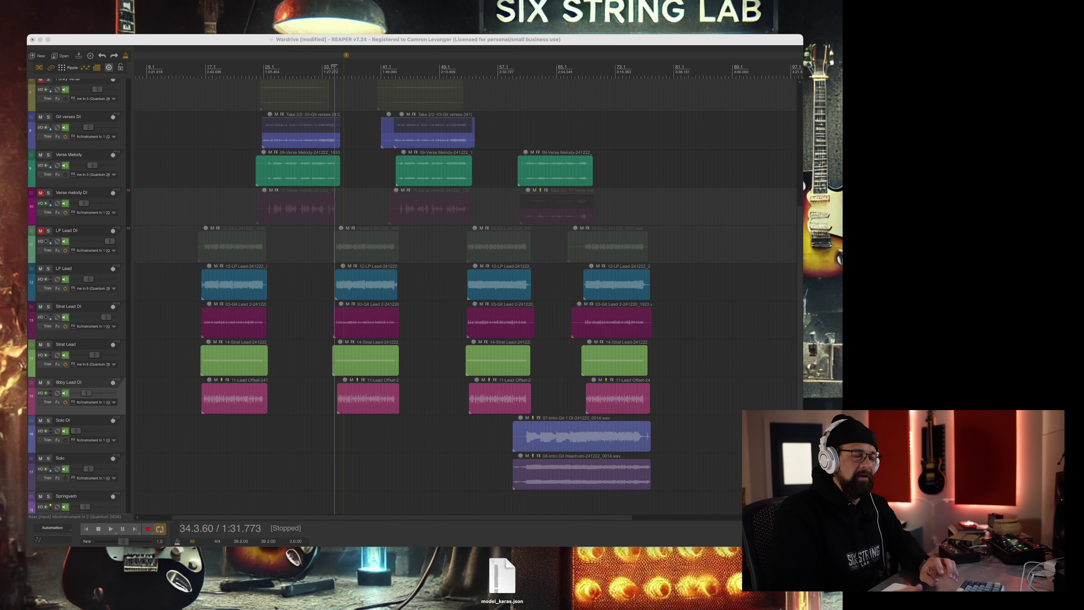
# Replay the section from 34.3.60 and trim the overhanging ends of the LP, Strat and Ibby lead guitar clips.
pyautogui.press('space')
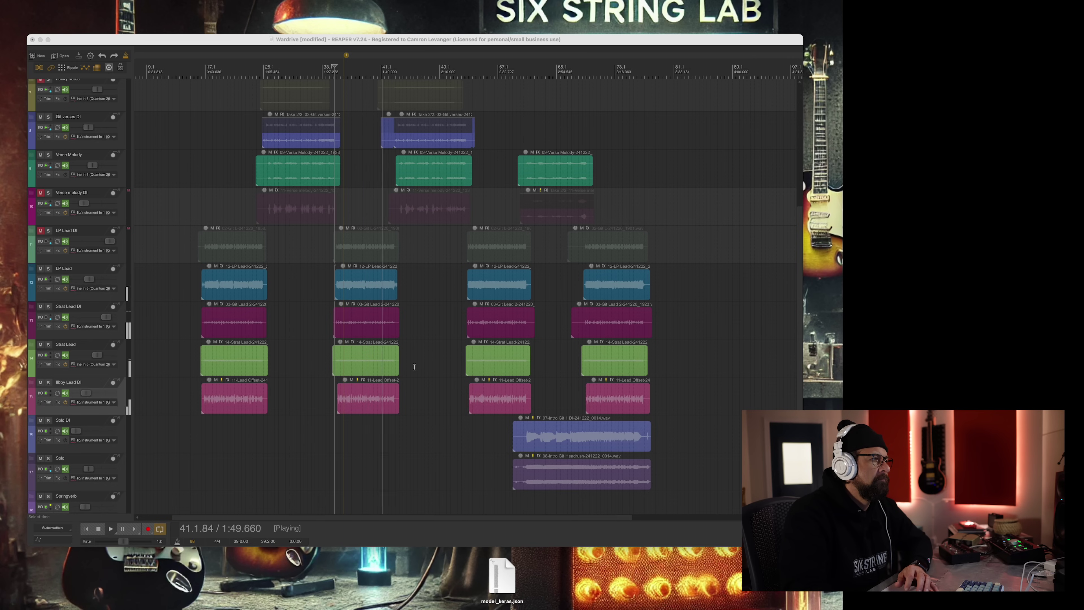
pyautogui.moveTo(399, 339); pyautogui.dragTo(397, 336)
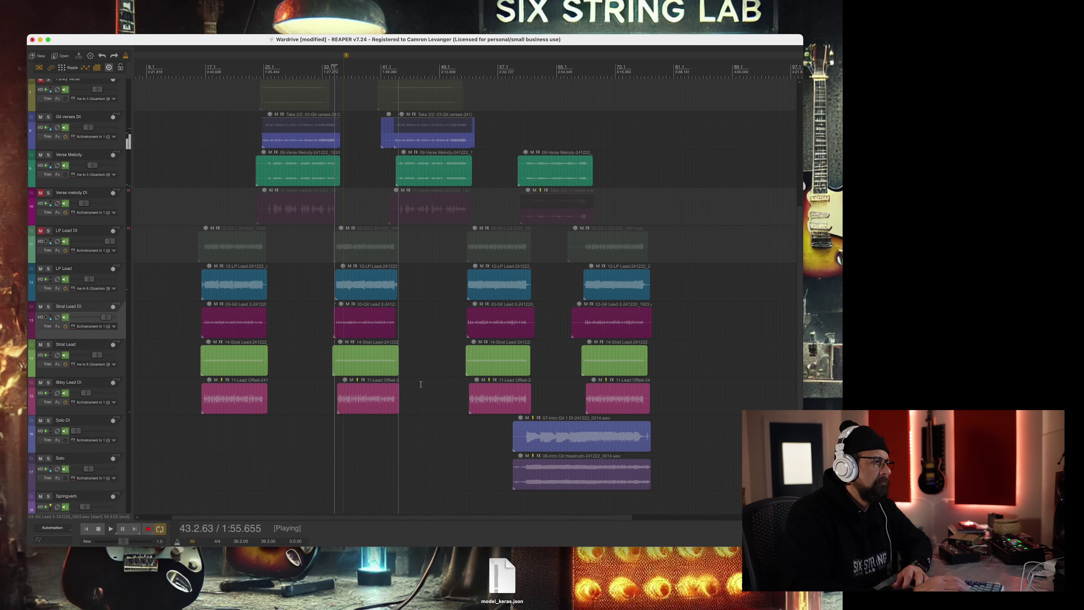
pyautogui.press('space')
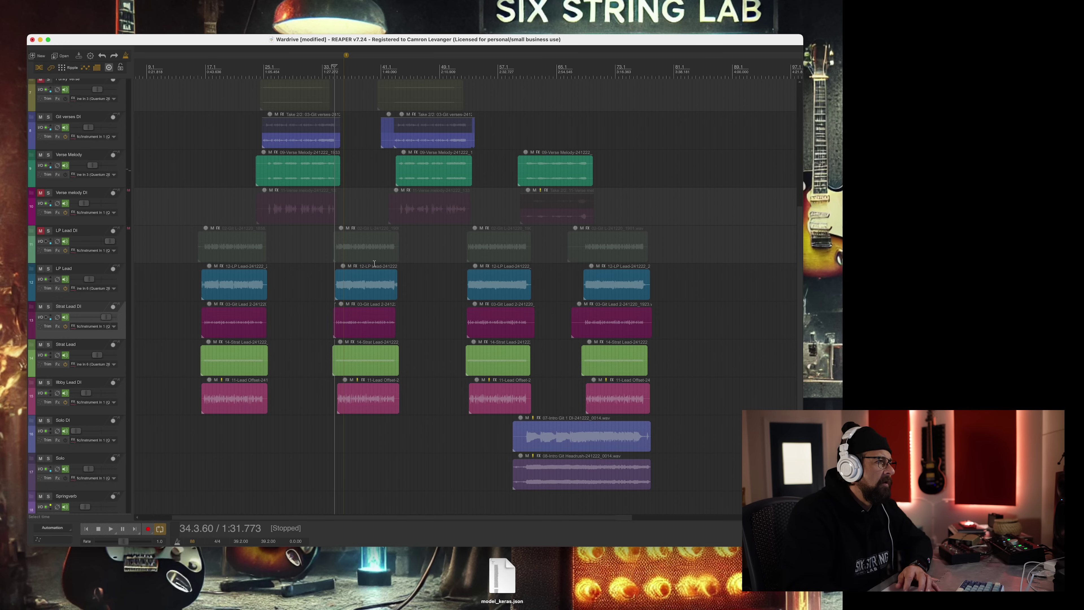
pyautogui.moveTo(397, 280); pyautogui.dragTo(396, 279)
# Trim the starts of the Solo DI and Solo clips to a slightly later point and play back from just before them.
pyautogui.click(502, 436)
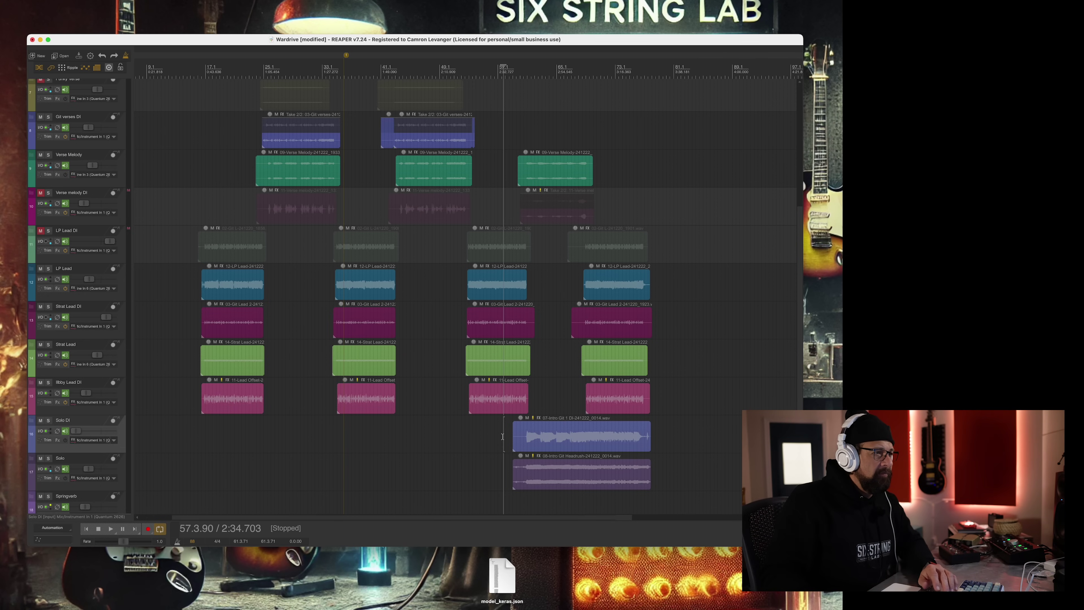
pyautogui.moveTo(513, 435); pyautogui.dragTo(525, 474)
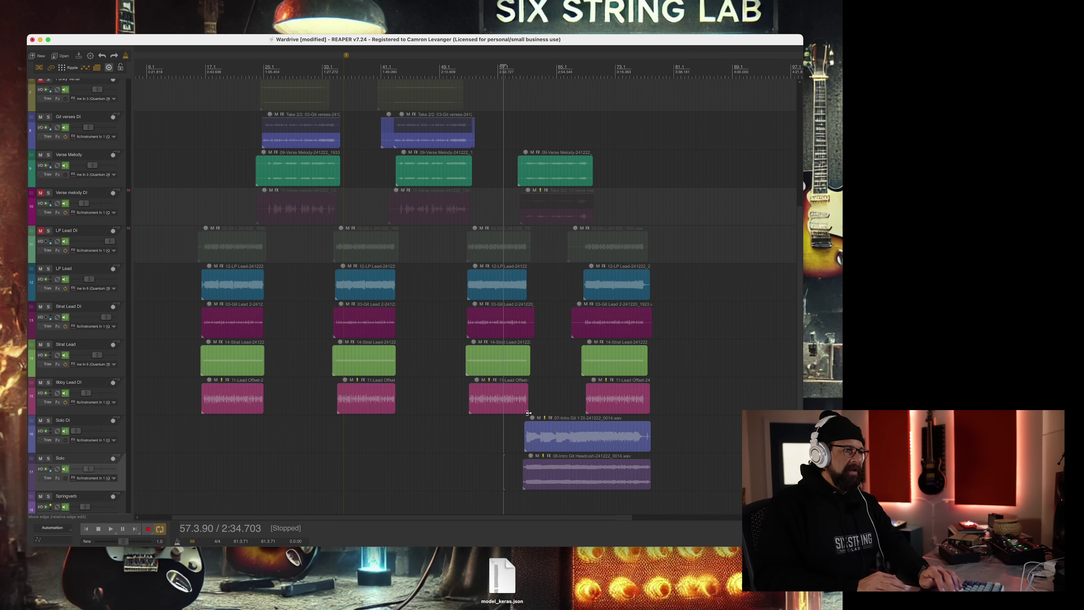
pyautogui.click(517, 424)
pyautogui.press('space')
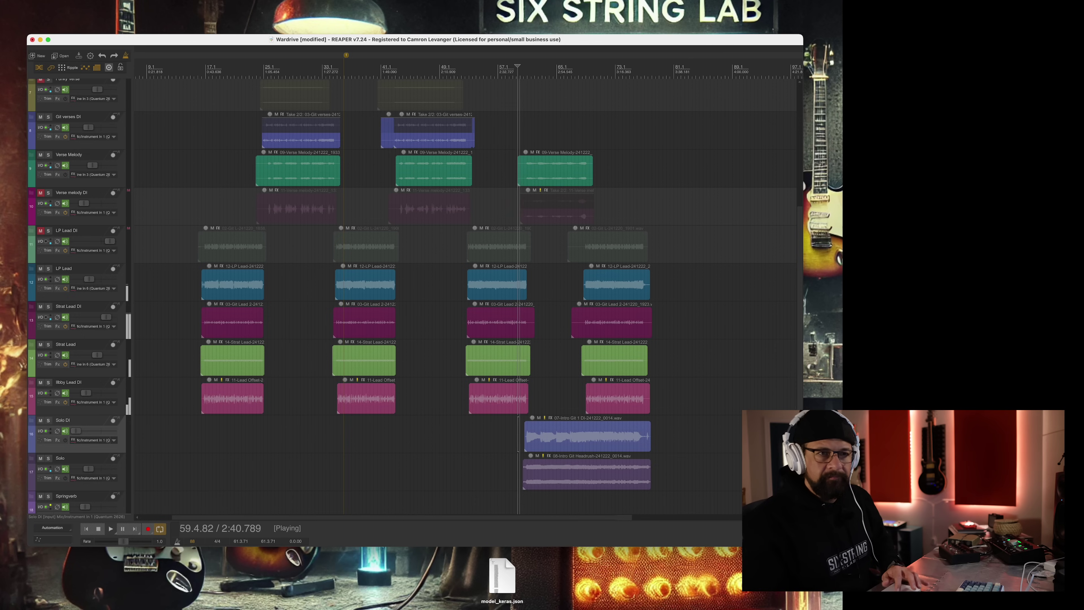
# Fine-tune the Solo track's volume slightly upward while the solo plays through, and stop playback at its end.
pyautogui.moveTo(88, 469); pyautogui.dragTo(90, 469)
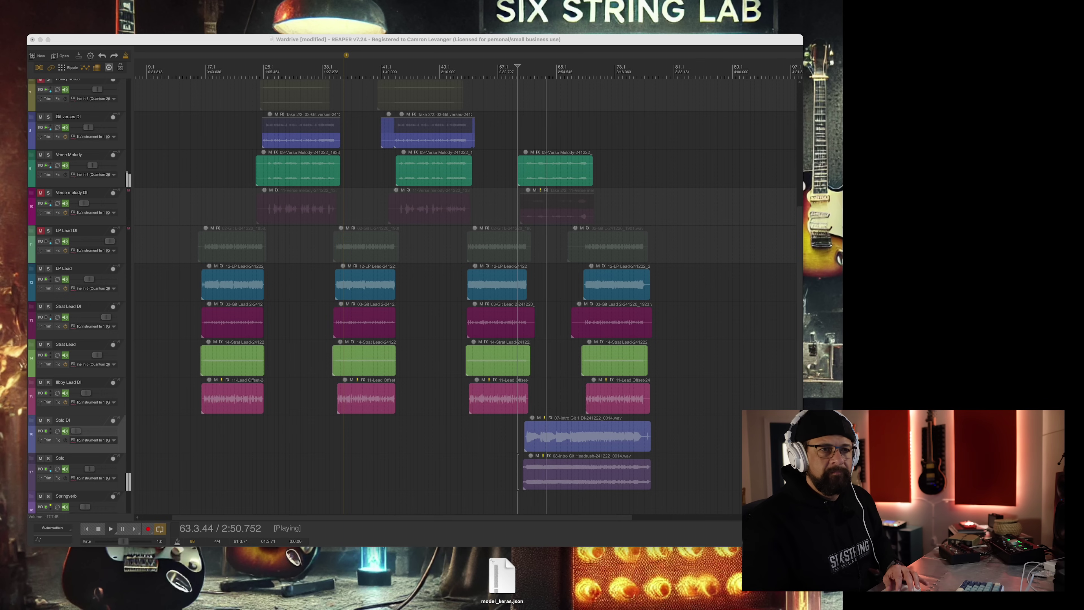
pyautogui.moveTo(90, 469); pyautogui.dragTo(89, 468)
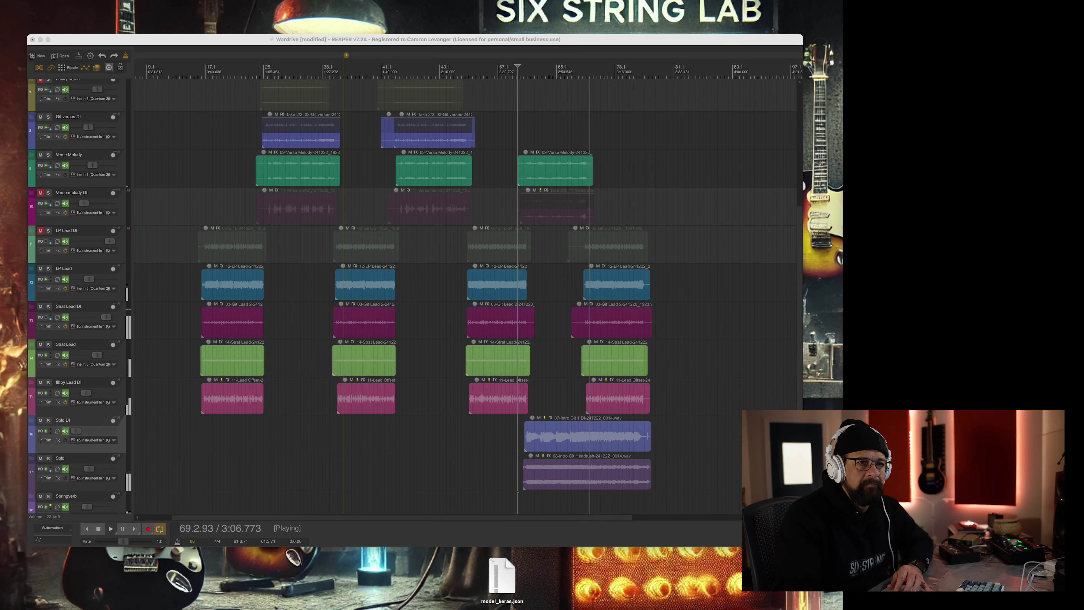
pyautogui.click(86, 486)
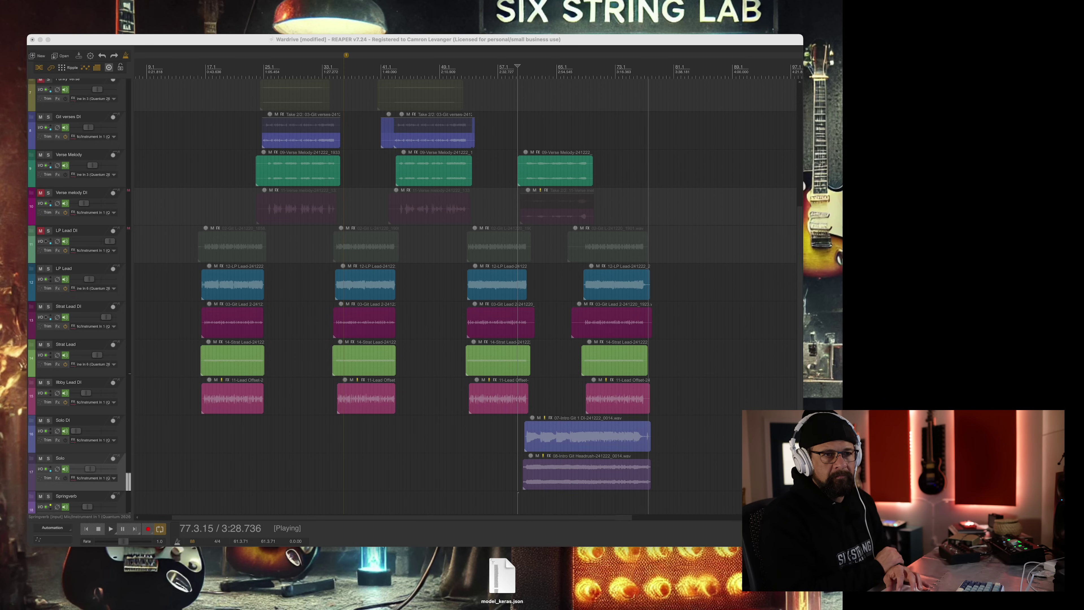
pyautogui.press('space')
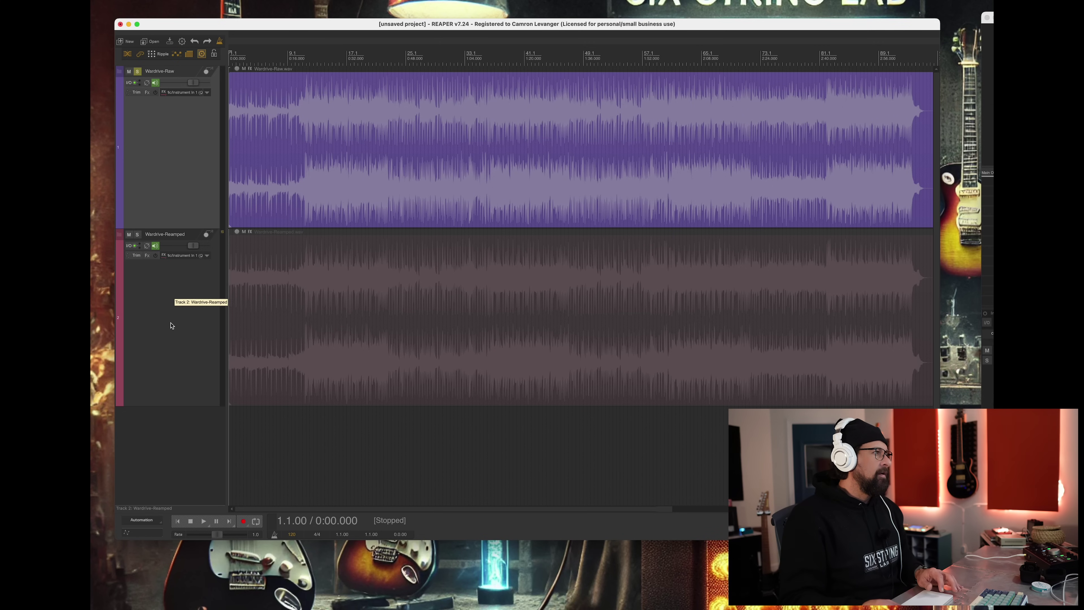
# In the comparison project, select the Wardrive-Raw mix and play it from the beginning with its track soloed.
pyautogui.click(171, 309)
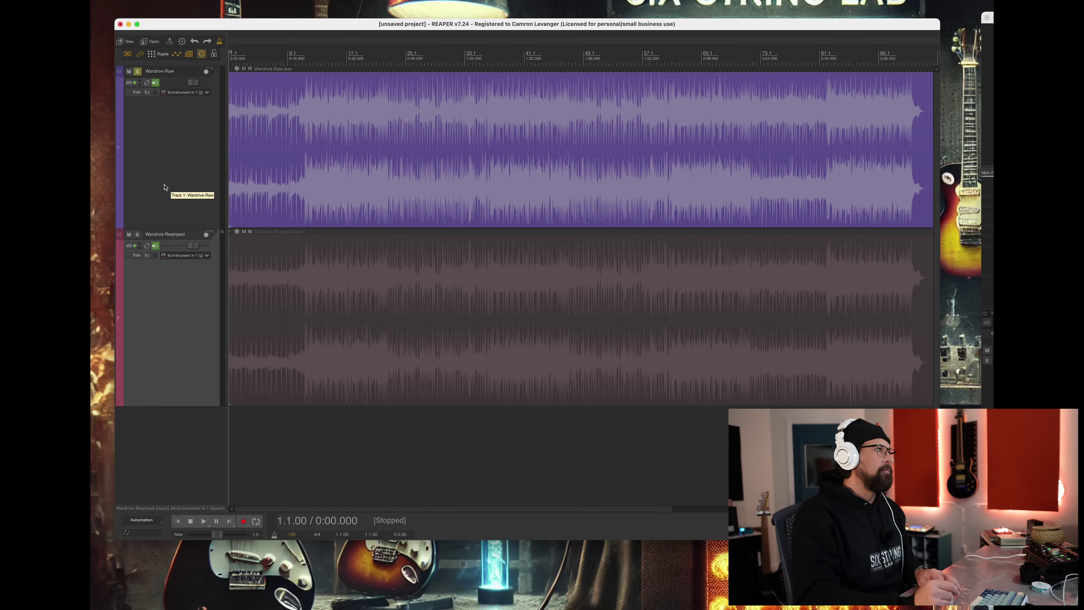
pyautogui.click(176, 173)
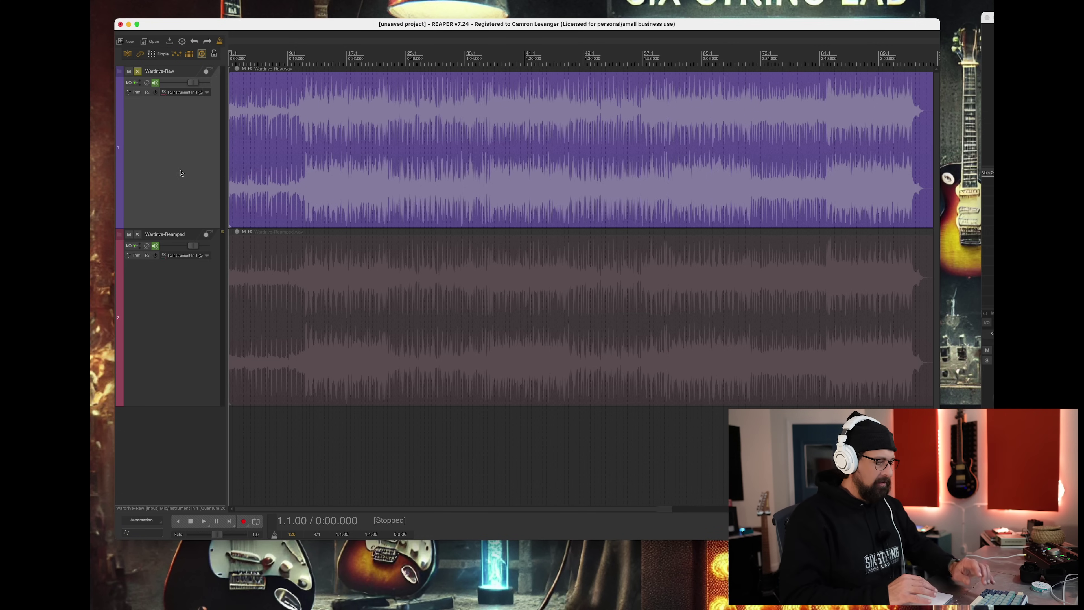
pyautogui.click(278, 205)
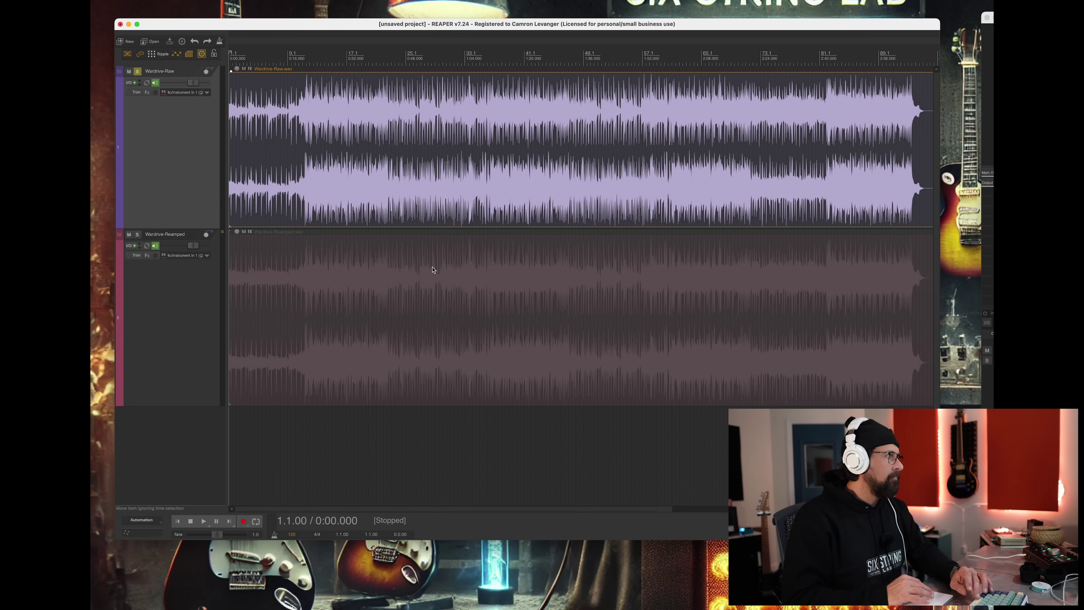
pyautogui.press('space')
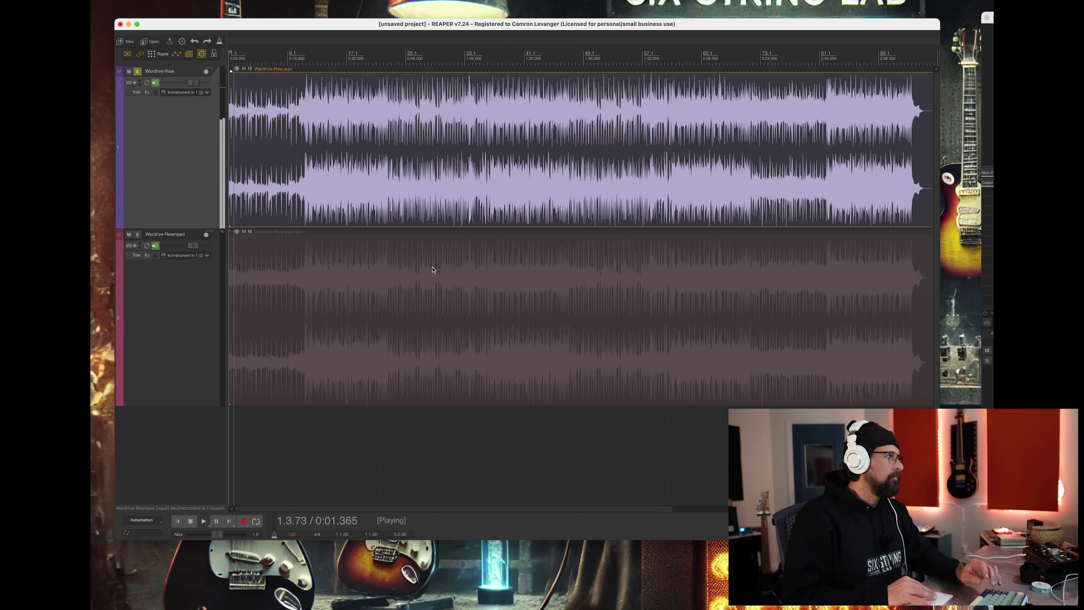
# Compare the two mixes during playback by alternating the solo between the Wardrive-Reamped and Wardrive-Raw tracks.
pyautogui.click(138, 235)
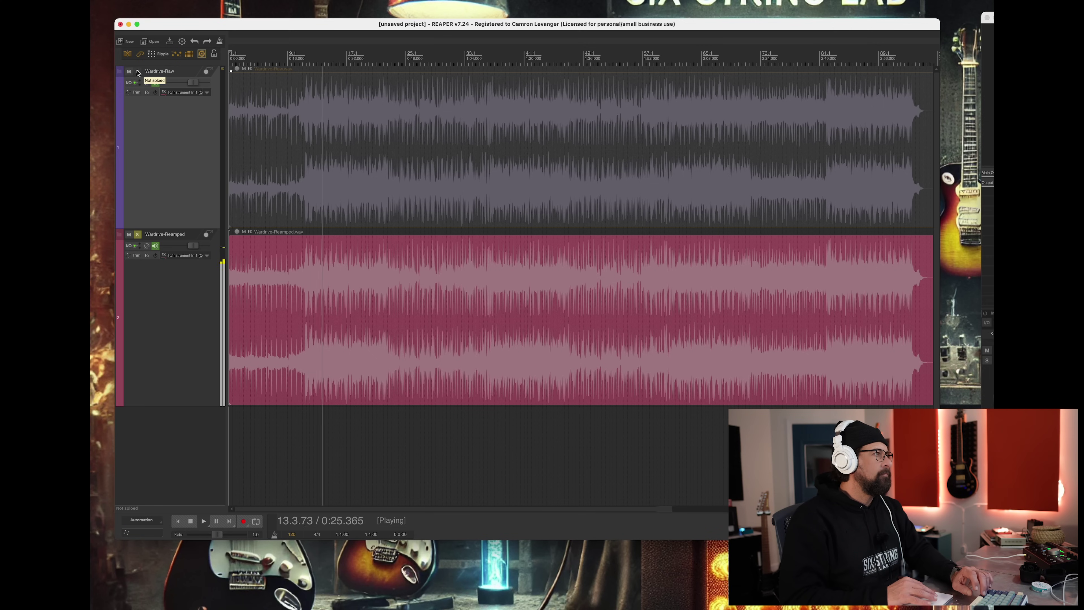
pyautogui.click(138, 71)
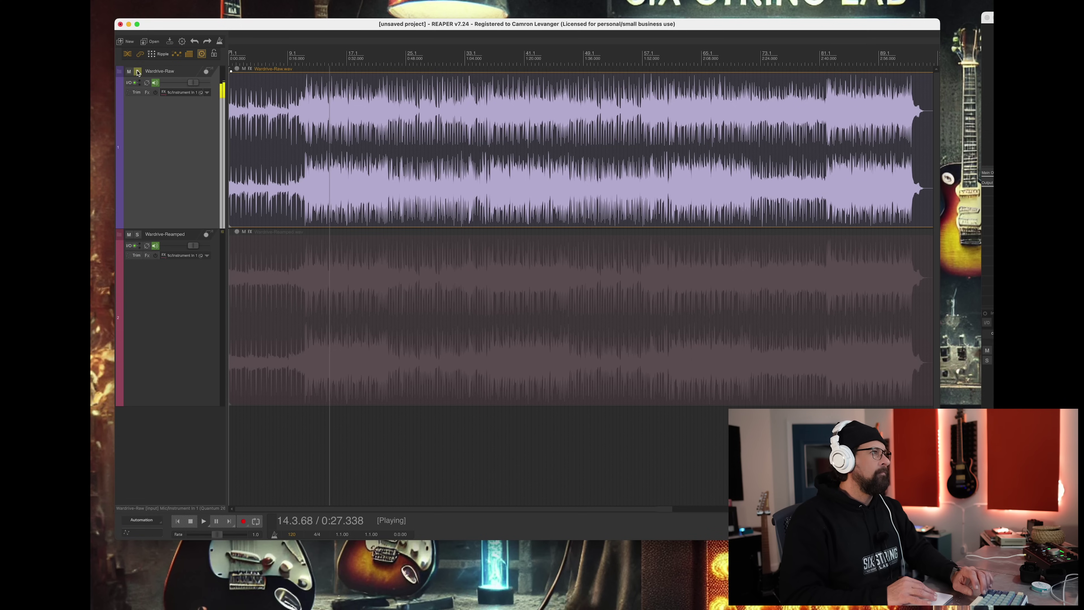
pyautogui.click(137, 235)
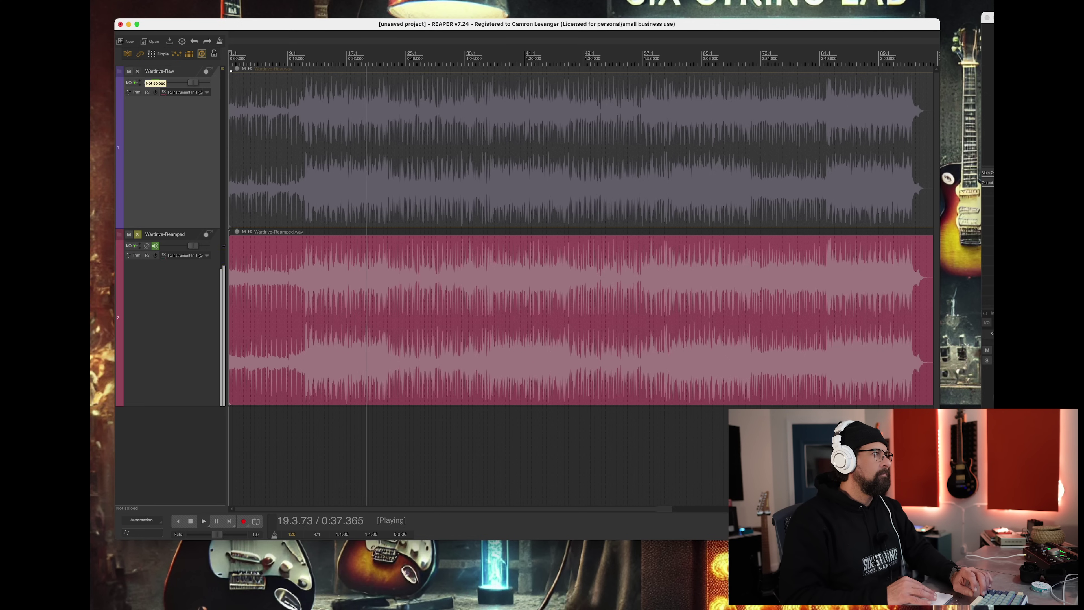
pyautogui.click(137, 71)
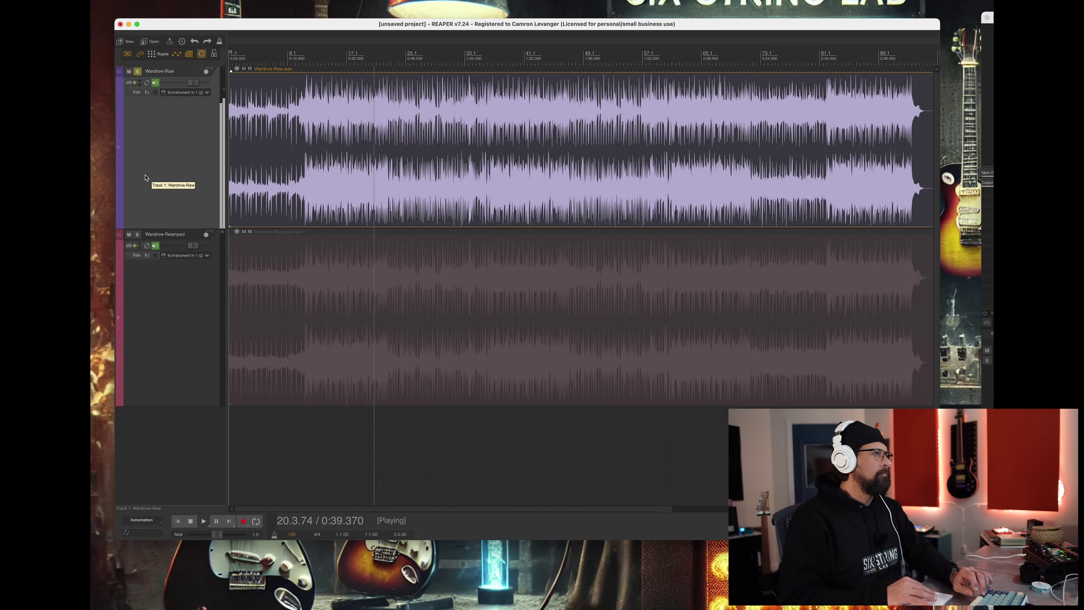
pyautogui.click(138, 236)
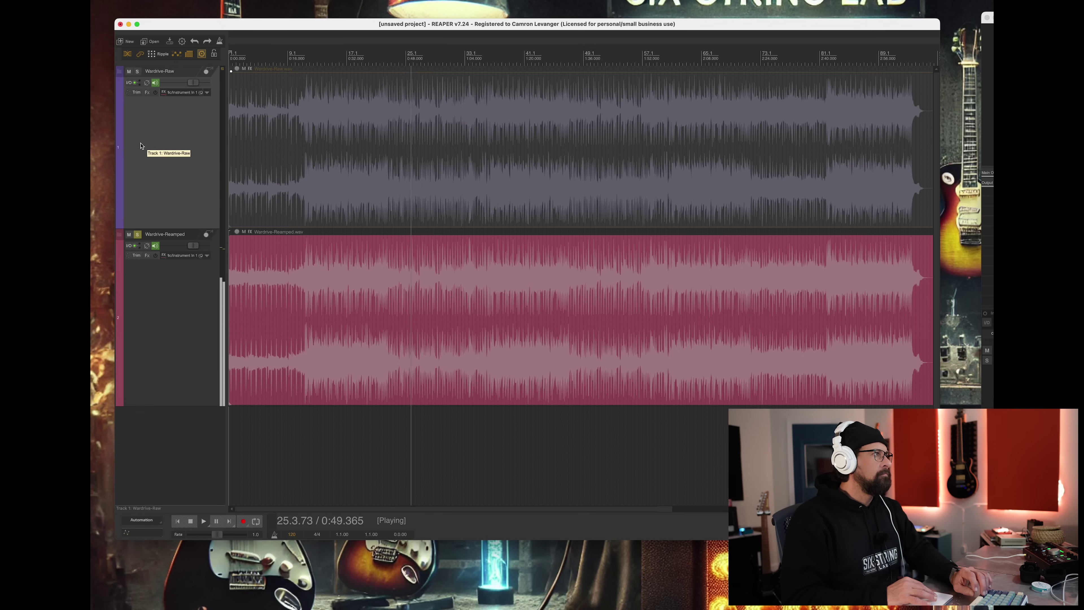
pyautogui.click(137, 73)
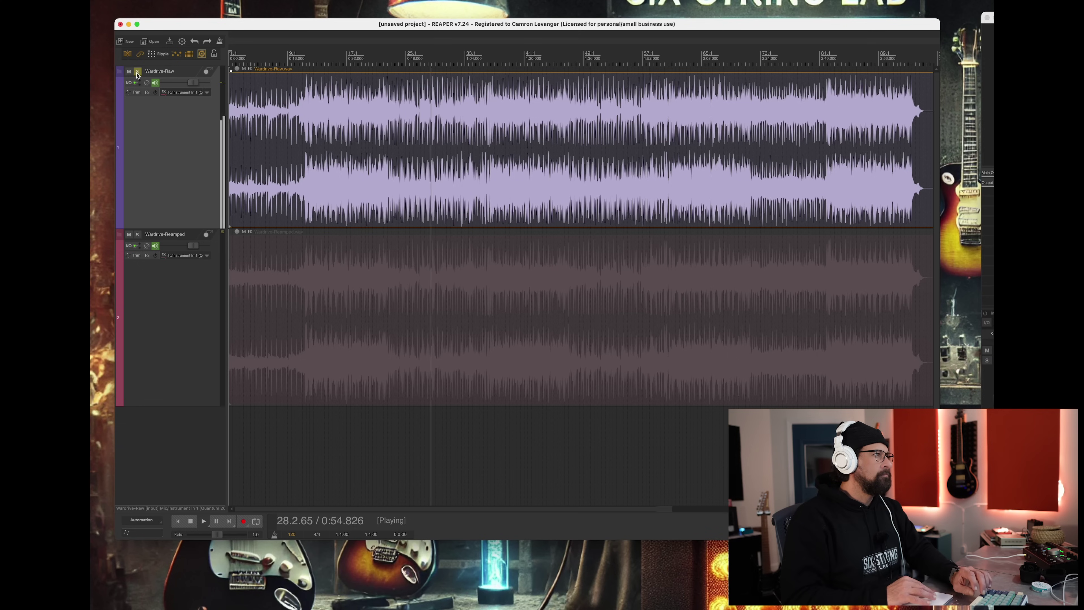
pyautogui.click(137, 235)
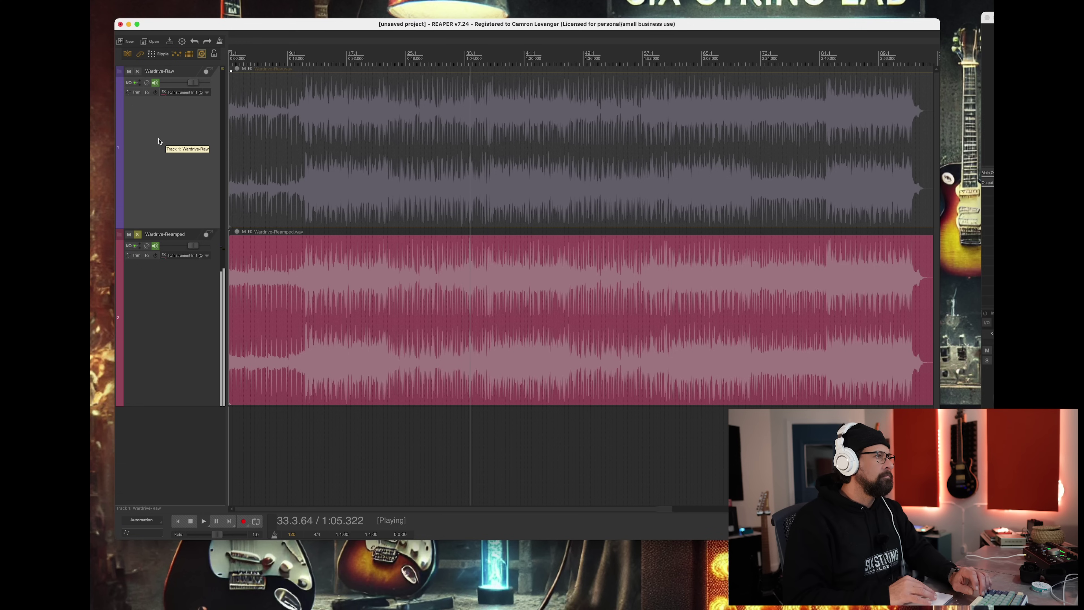
pyautogui.click(138, 71)
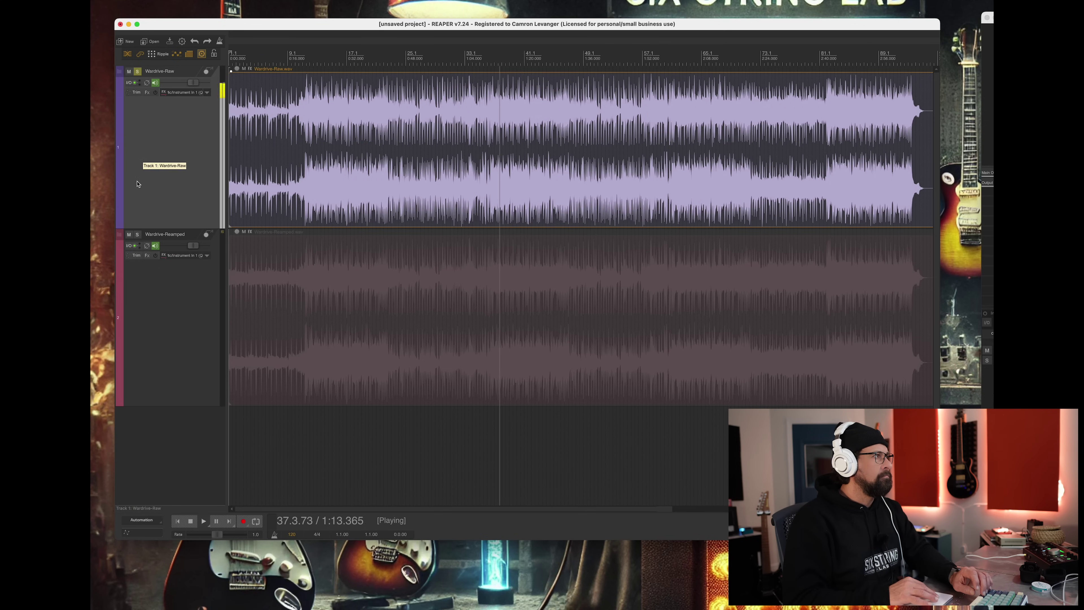
pyautogui.click(138, 235)
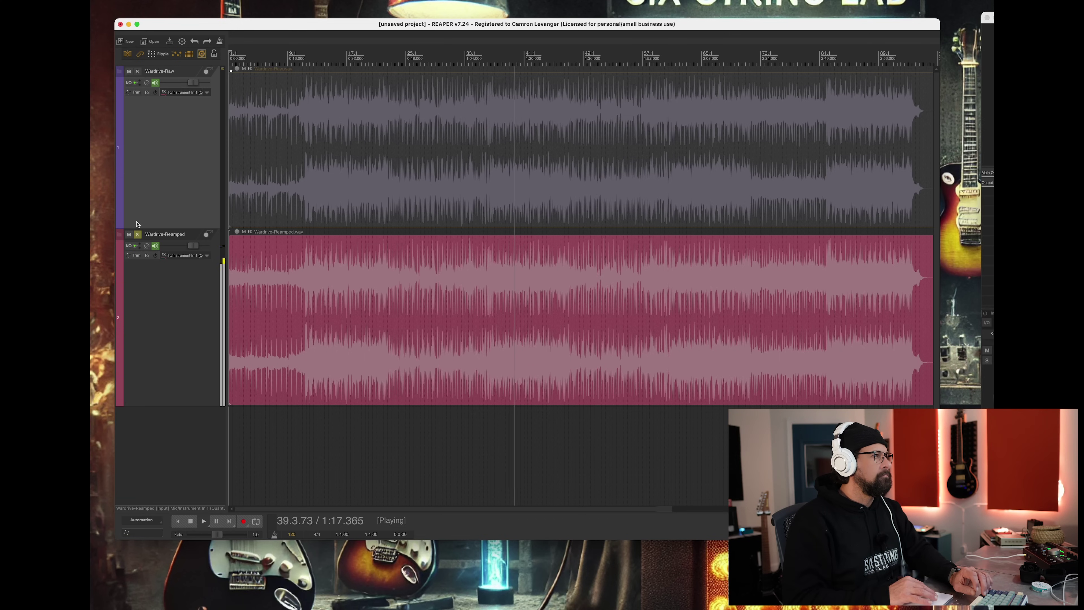
pyautogui.click(137, 72)
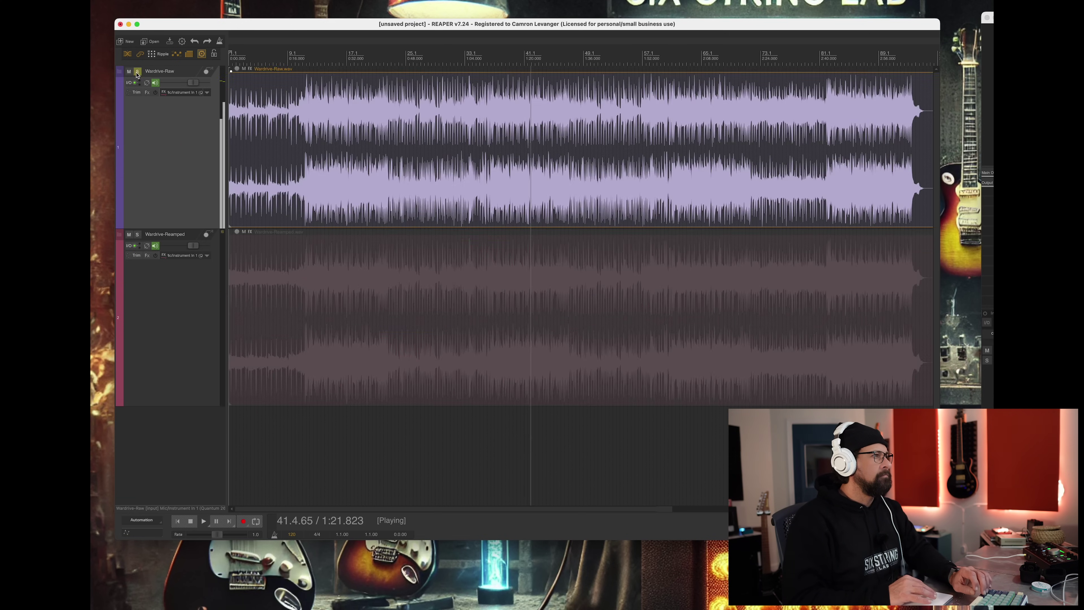
pyautogui.click(138, 235)
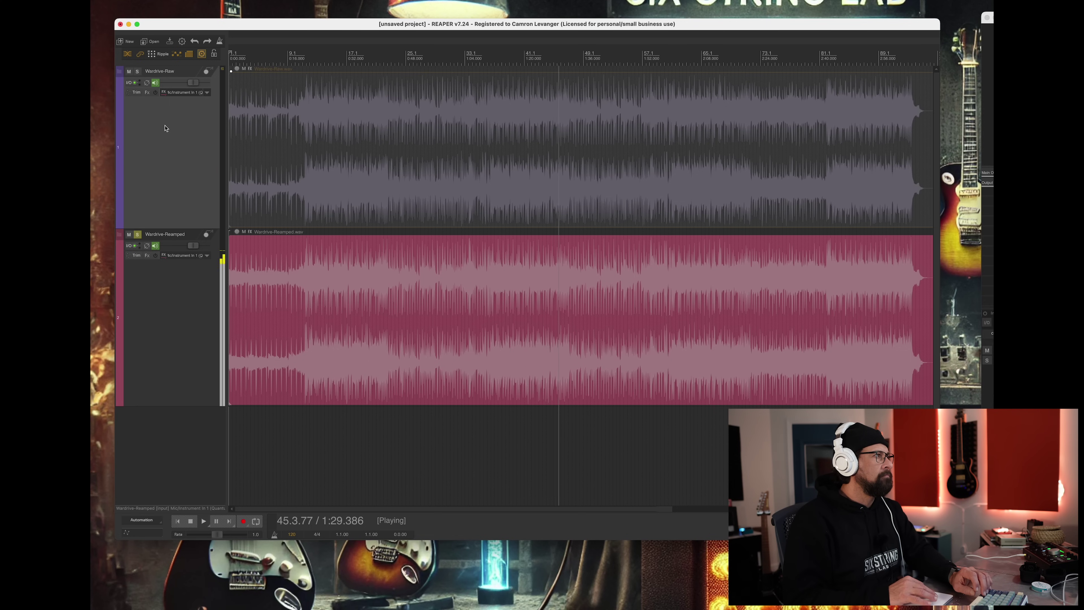
# Continue the A/B comparison through the song's second half, switching the solo between Wardrive-Raw and Wardrive-Reamped and ending on the reamped mix.
pyautogui.click(137, 72)
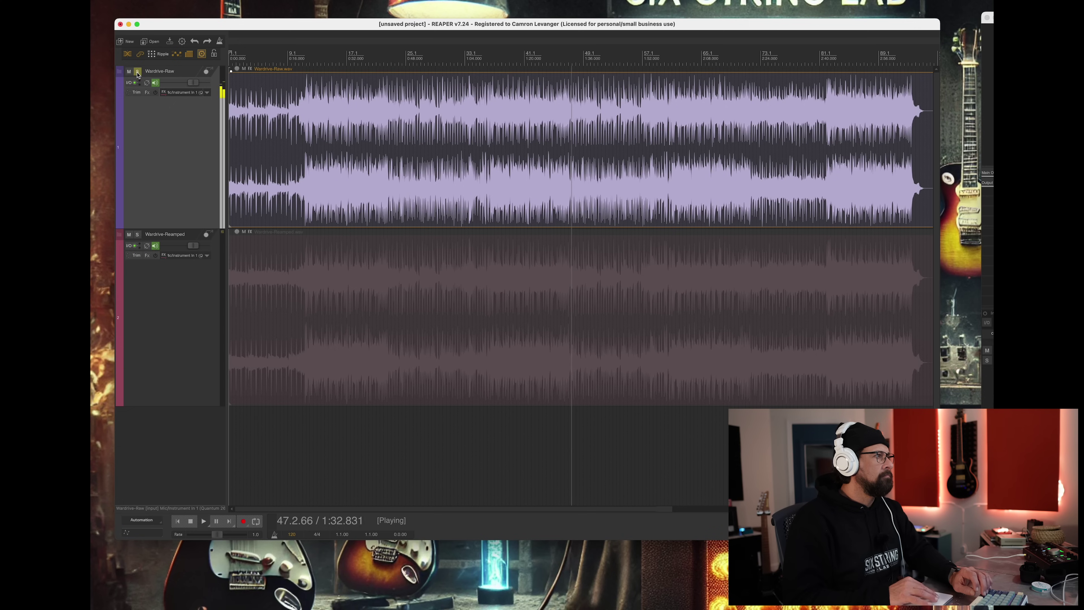
pyautogui.click(137, 234)
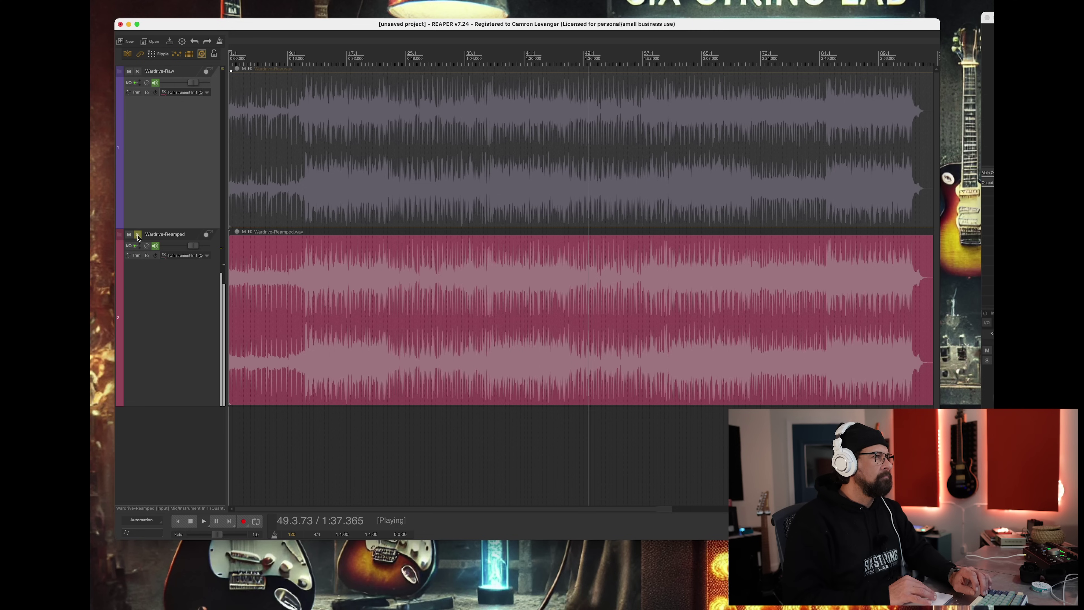
pyautogui.click(137, 71)
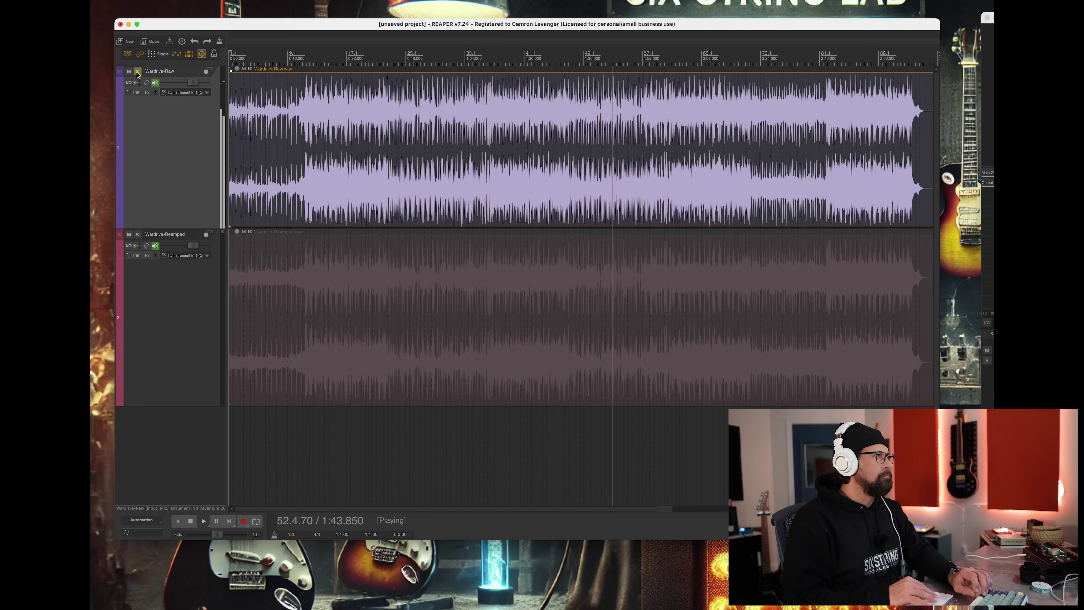
pyautogui.click(137, 235)
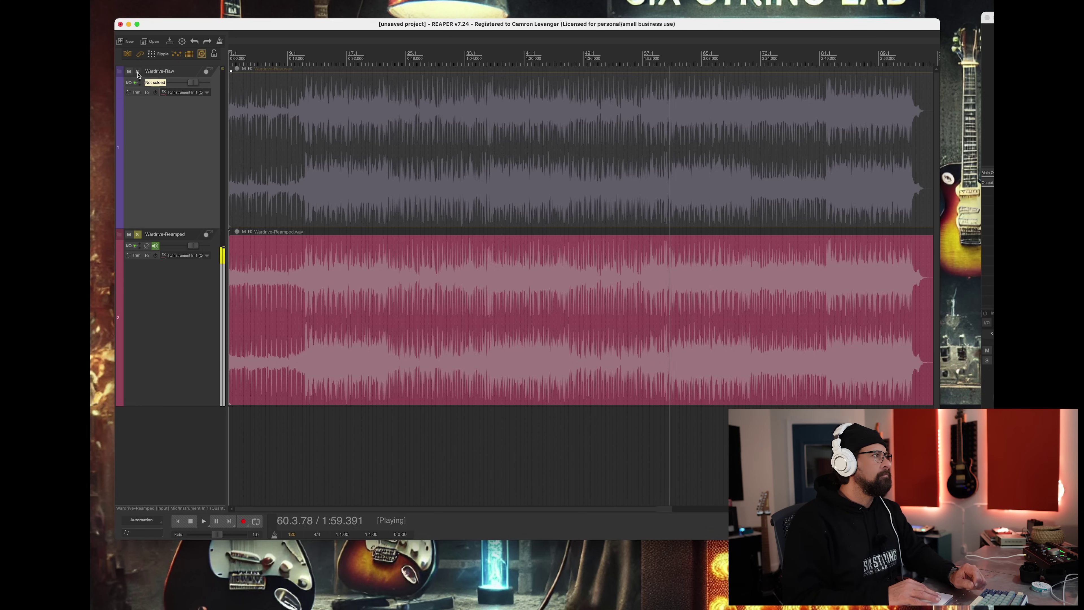
pyautogui.click(137, 72)
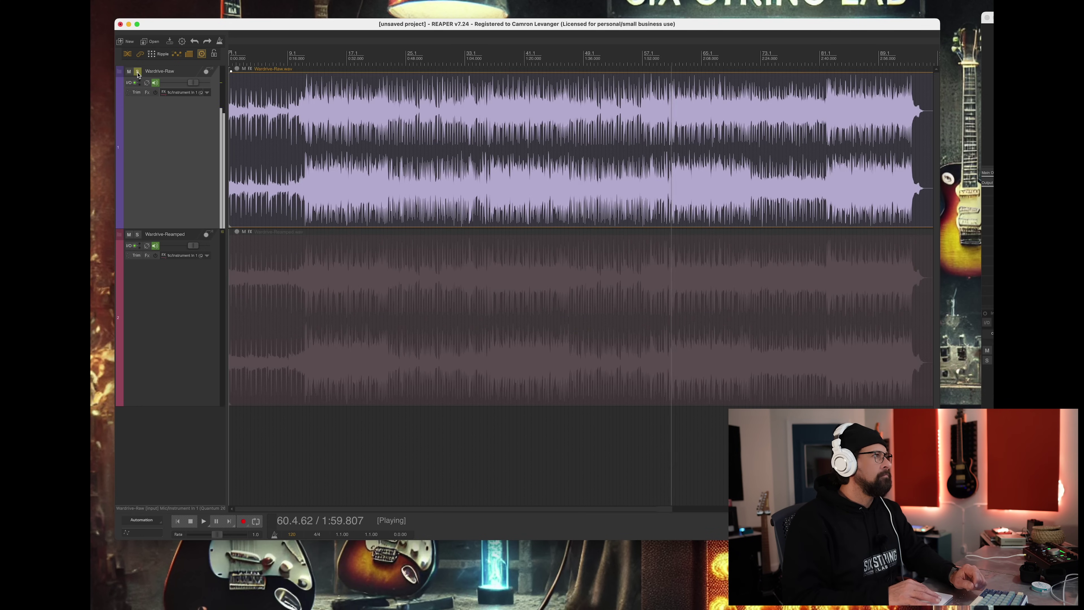
pyautogui.click(138, 234)
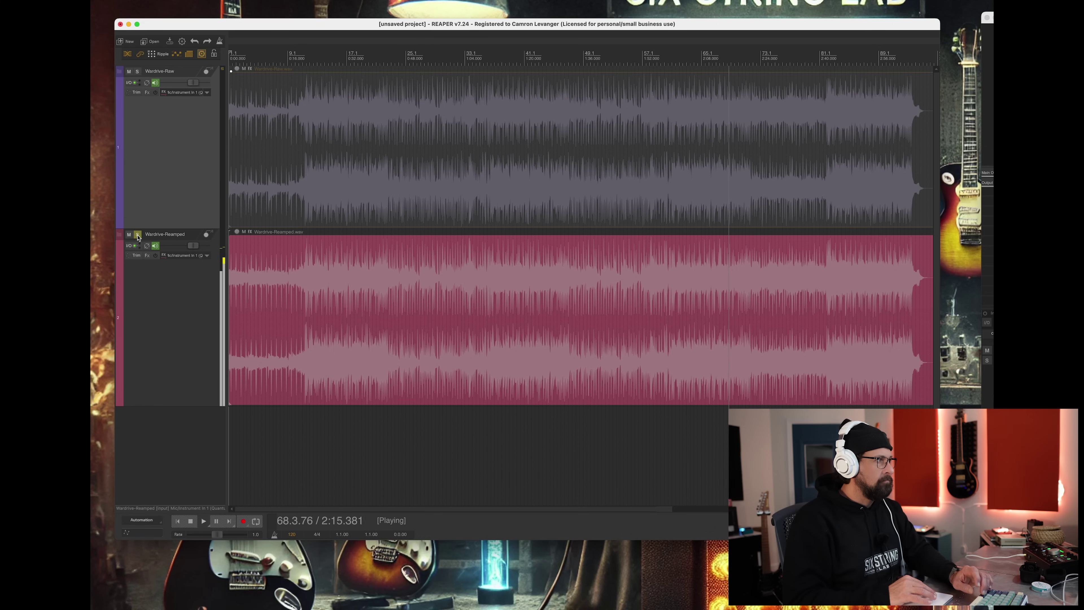
pyautogui.click(138, 71)
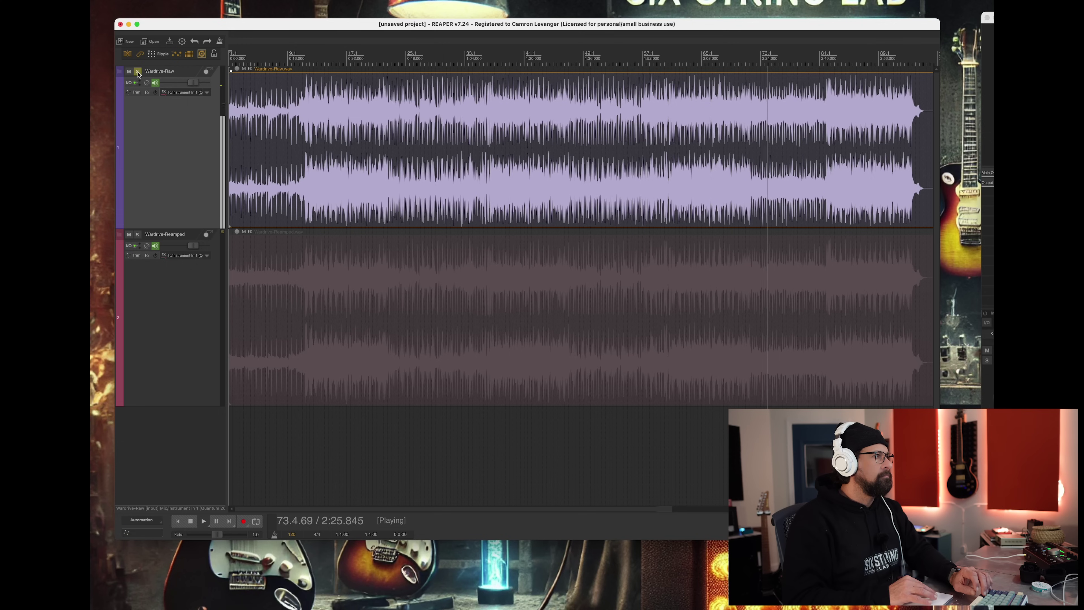
pyautogui.click(138, 236)
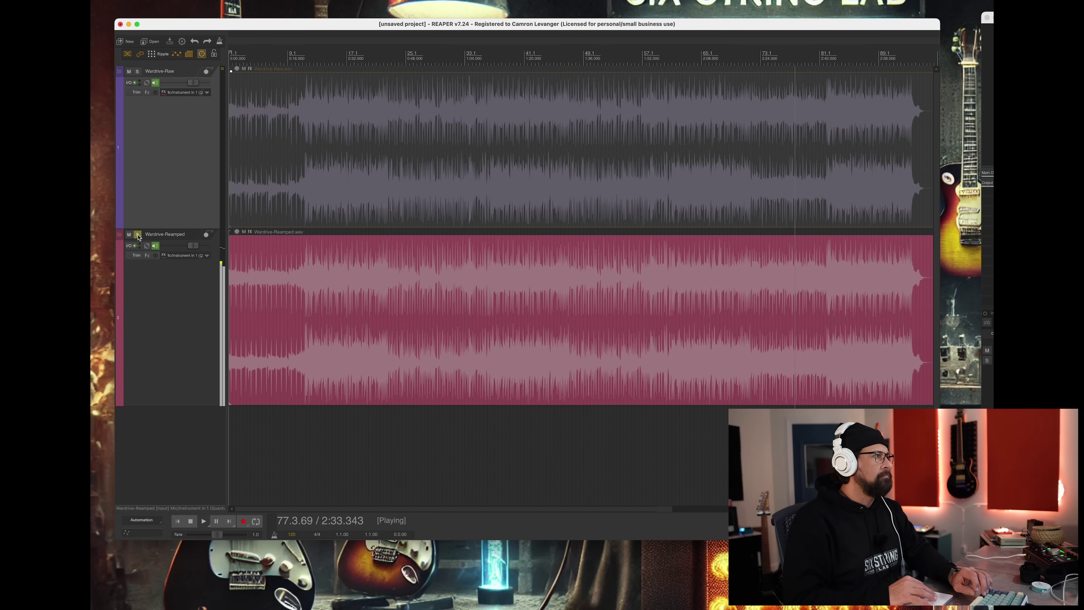